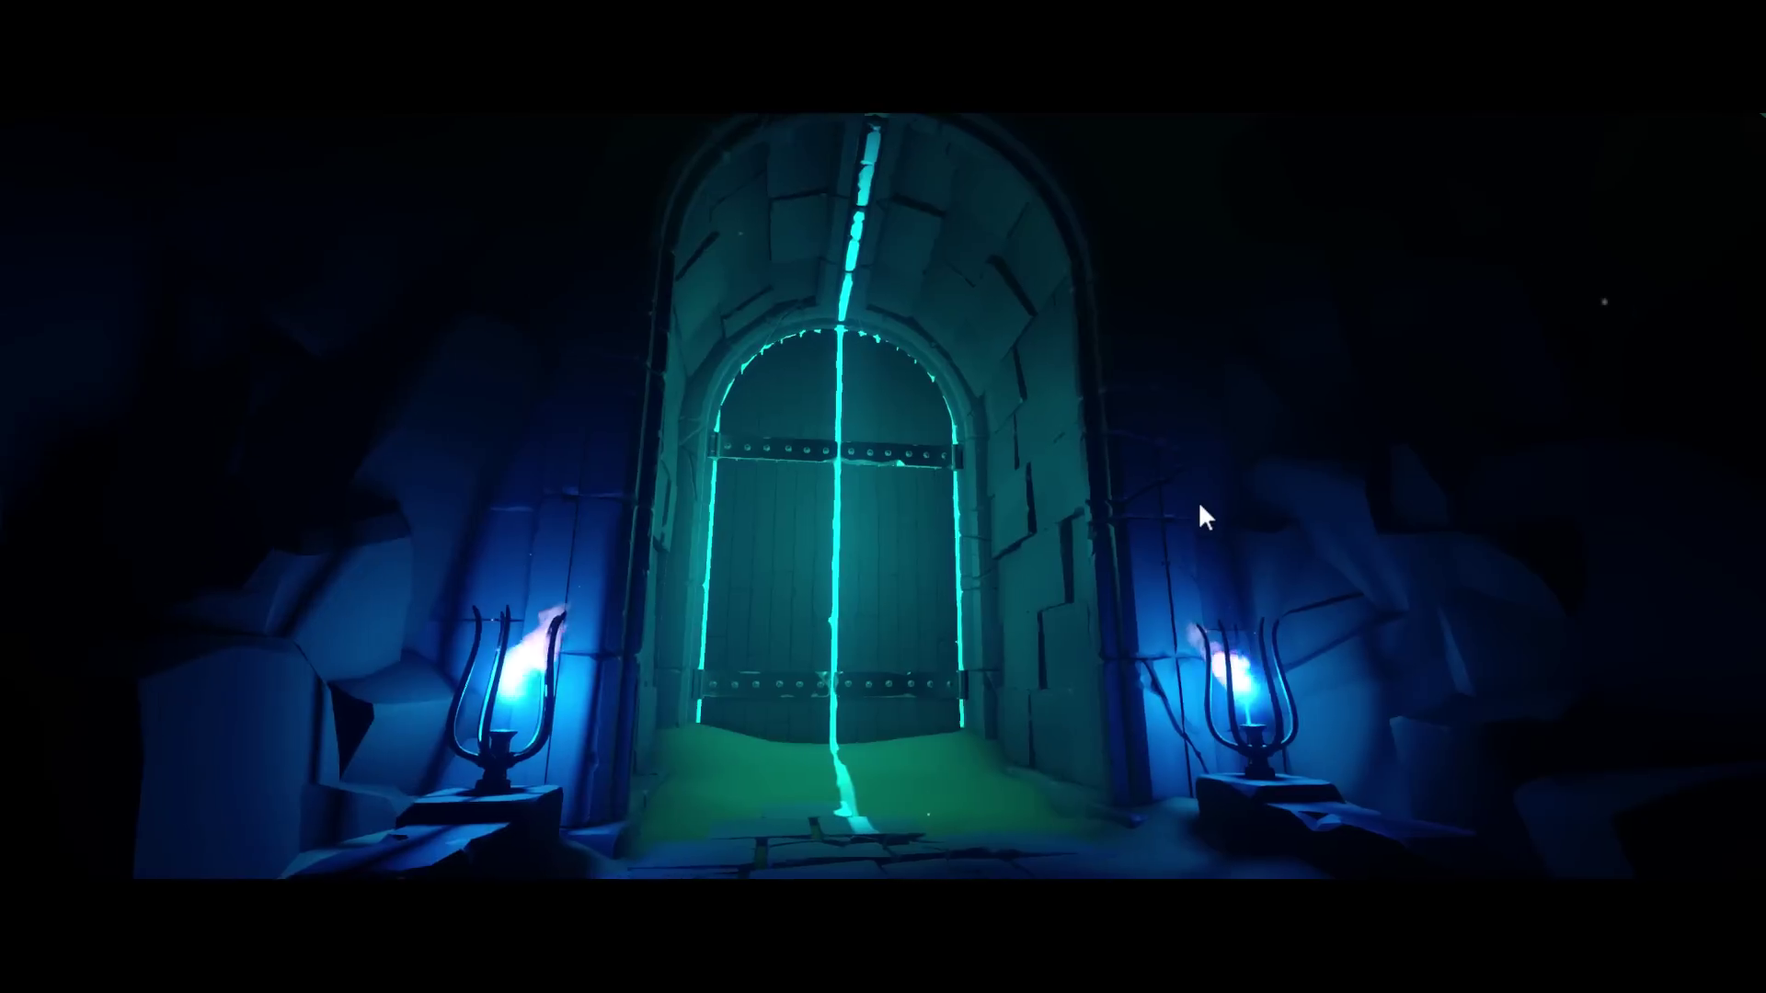
- Open Desert Light's settings, turn off the black bars, and set MSAA to 2x
{"action": "key", "text": "Escape"}
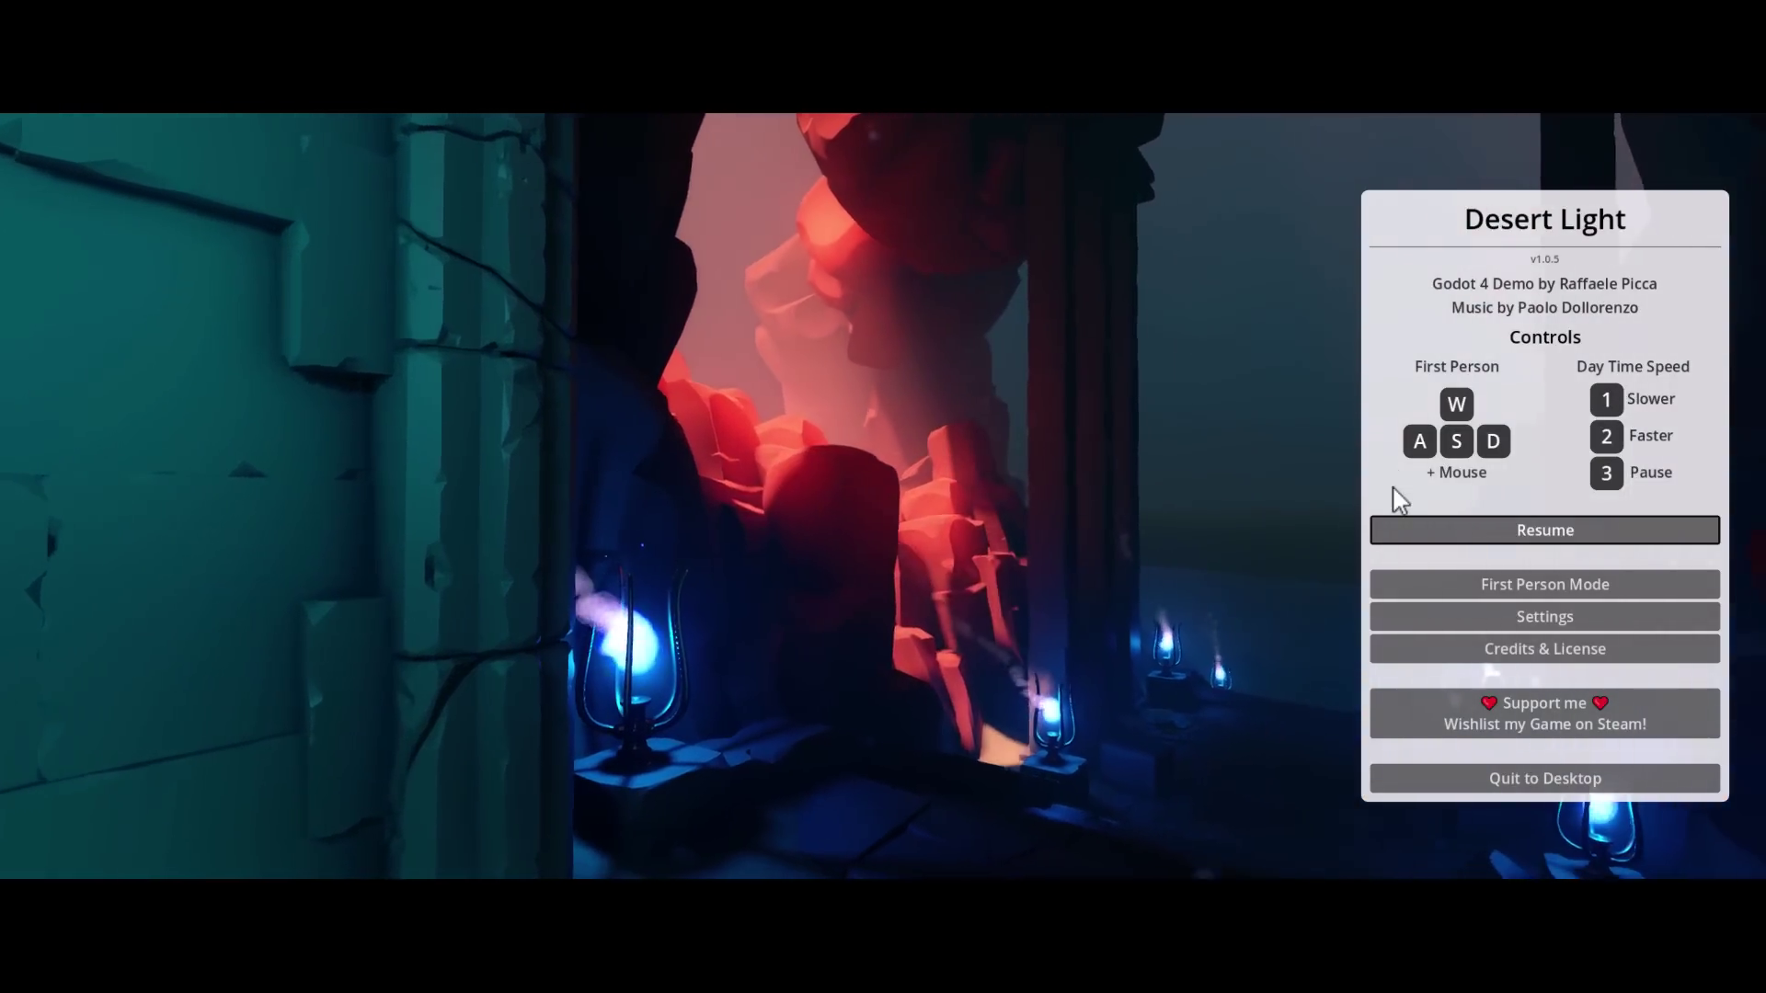
{"action": "left_click", "coordinate": [1536, 616]}
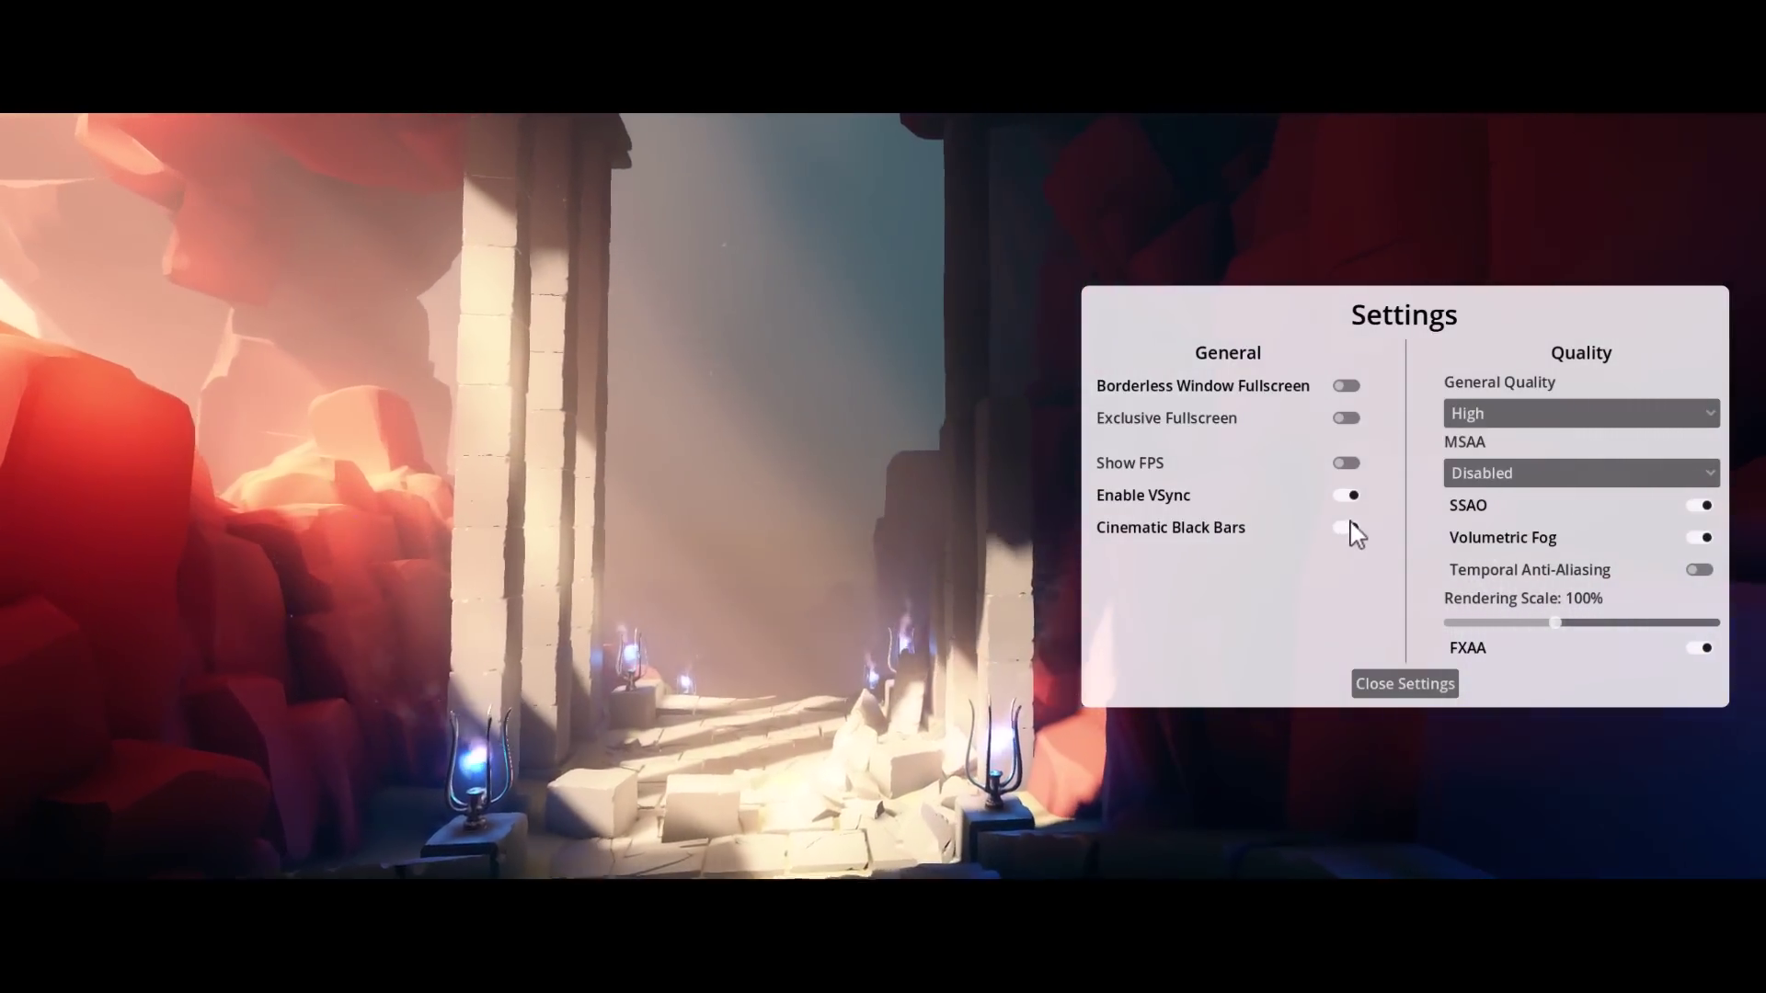
{"action": "left_click", "coordinate": [1348, 527]}
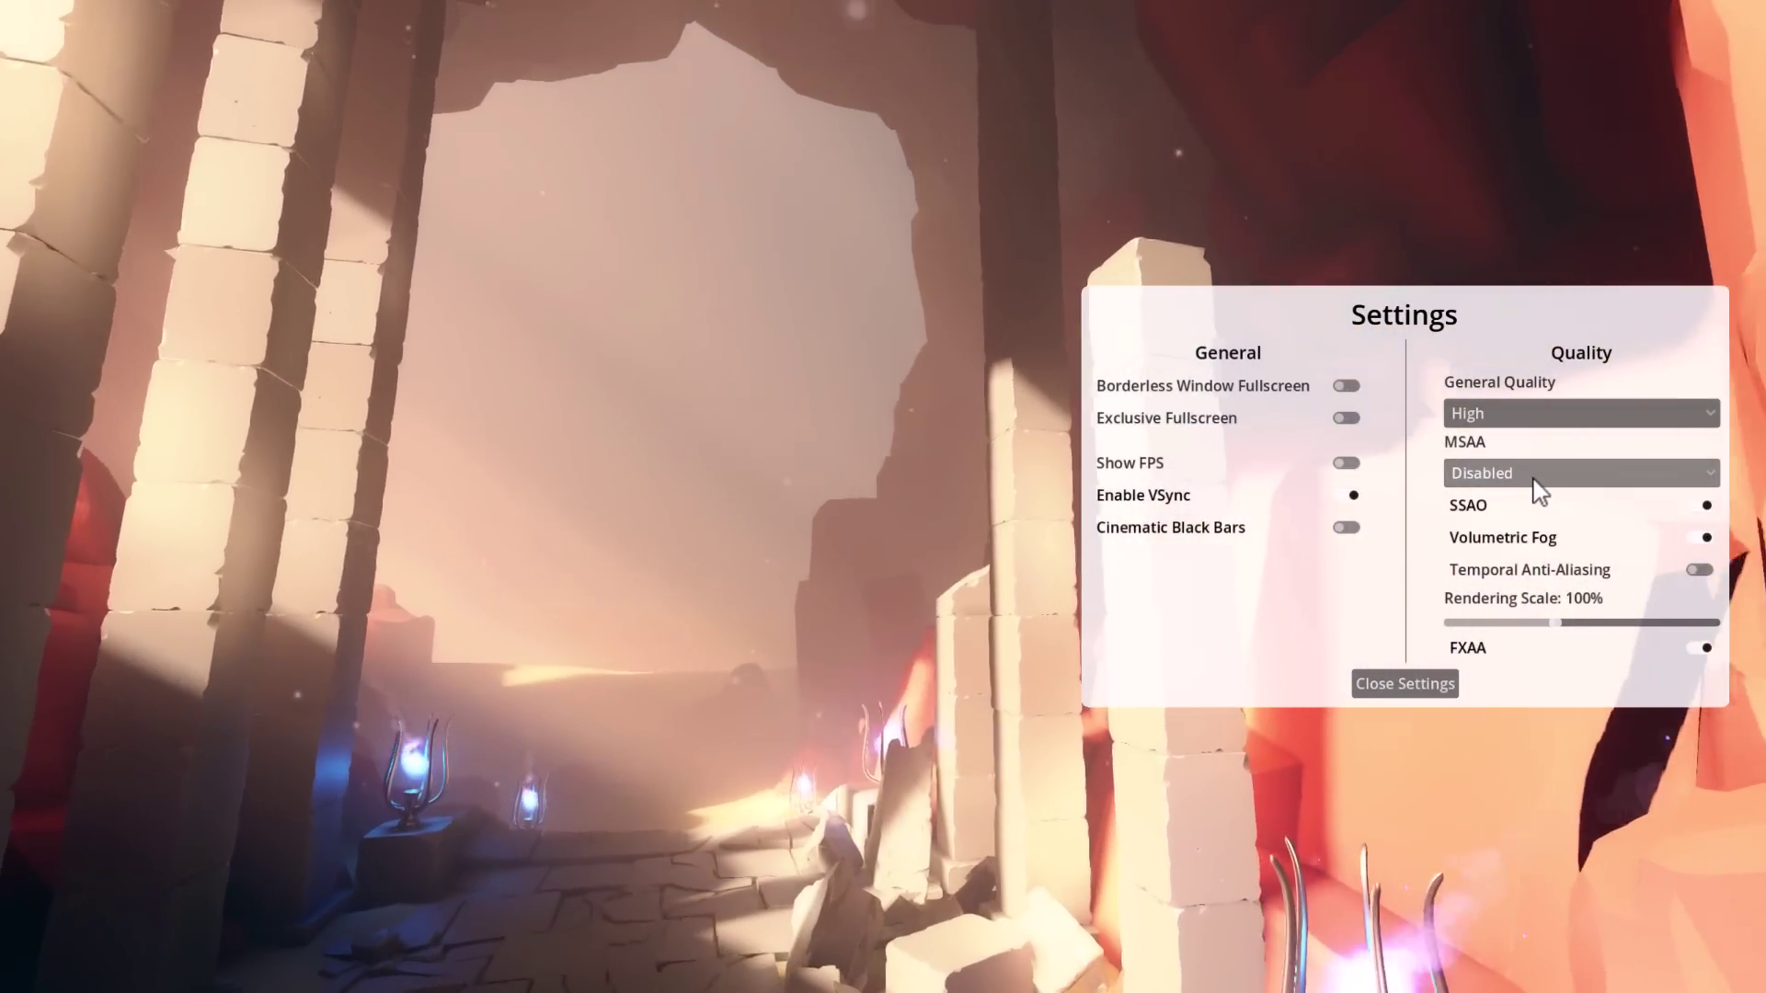
{"action": "left_click", "coordinate": [1534, 477]}
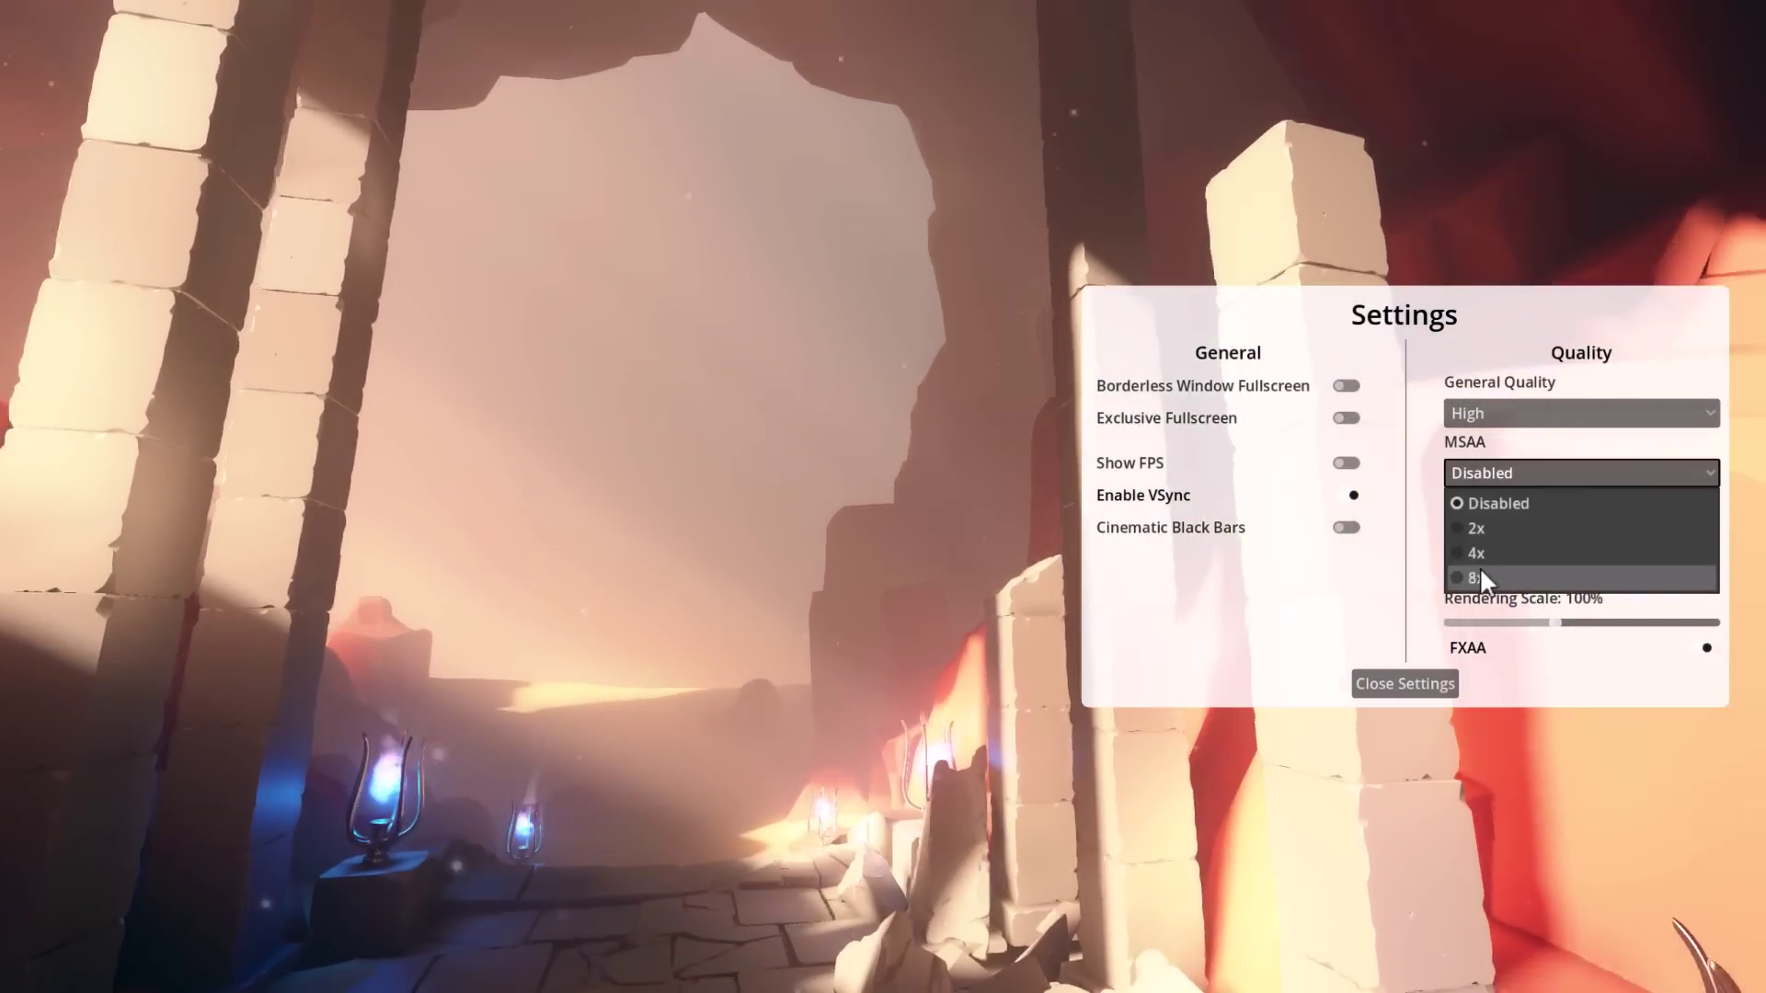
{"action": "left_click", "coordinate": [1477, 571]}
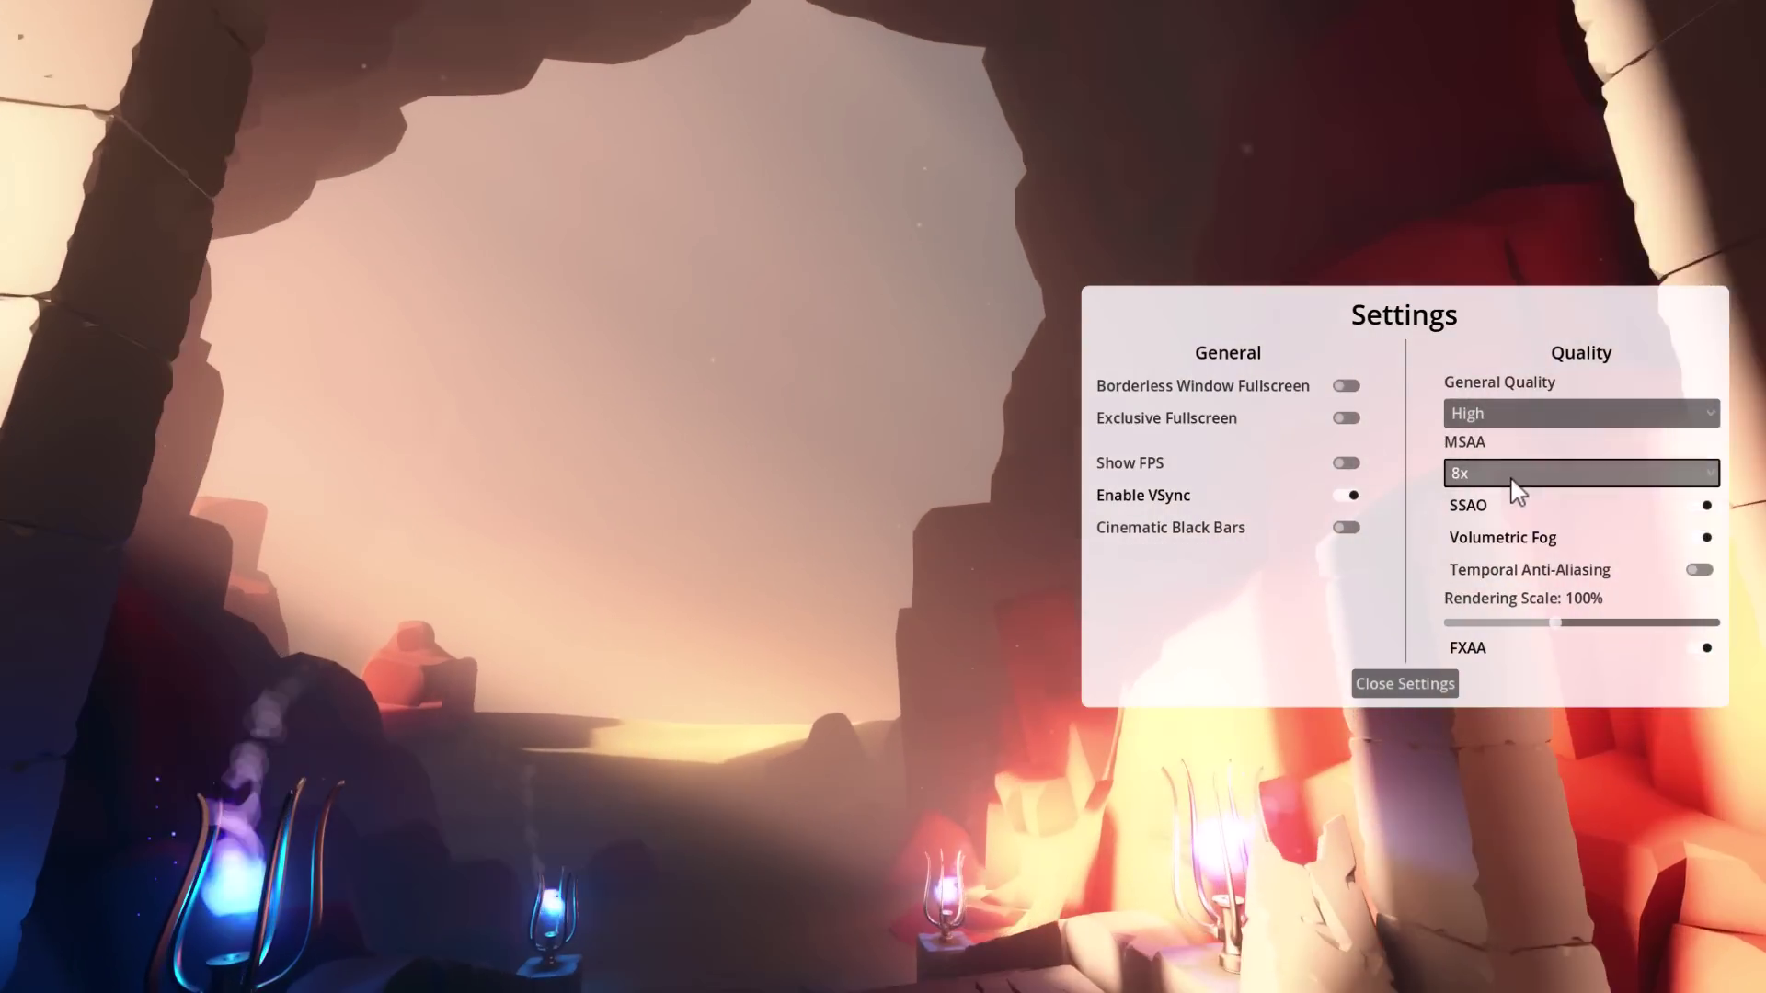
{"action": "left_click", "coordinate": [1513, 491]}
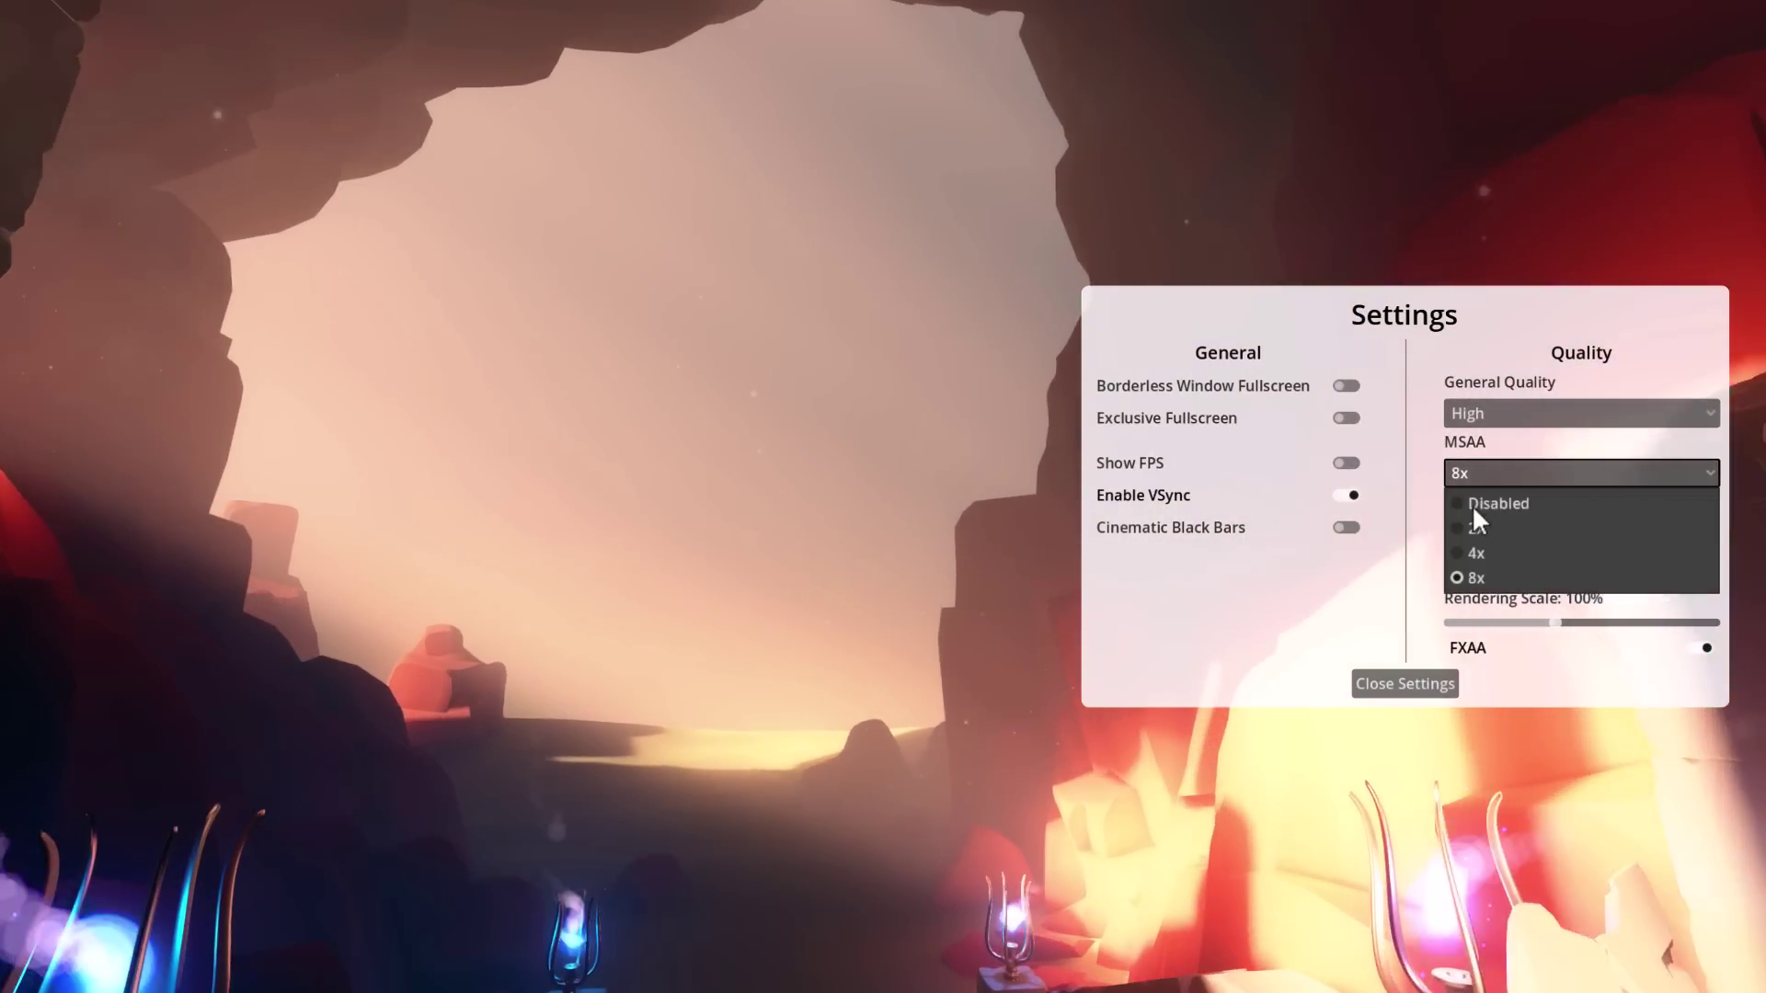
{"action": "left_click", "coordinate": [1459, 526]}
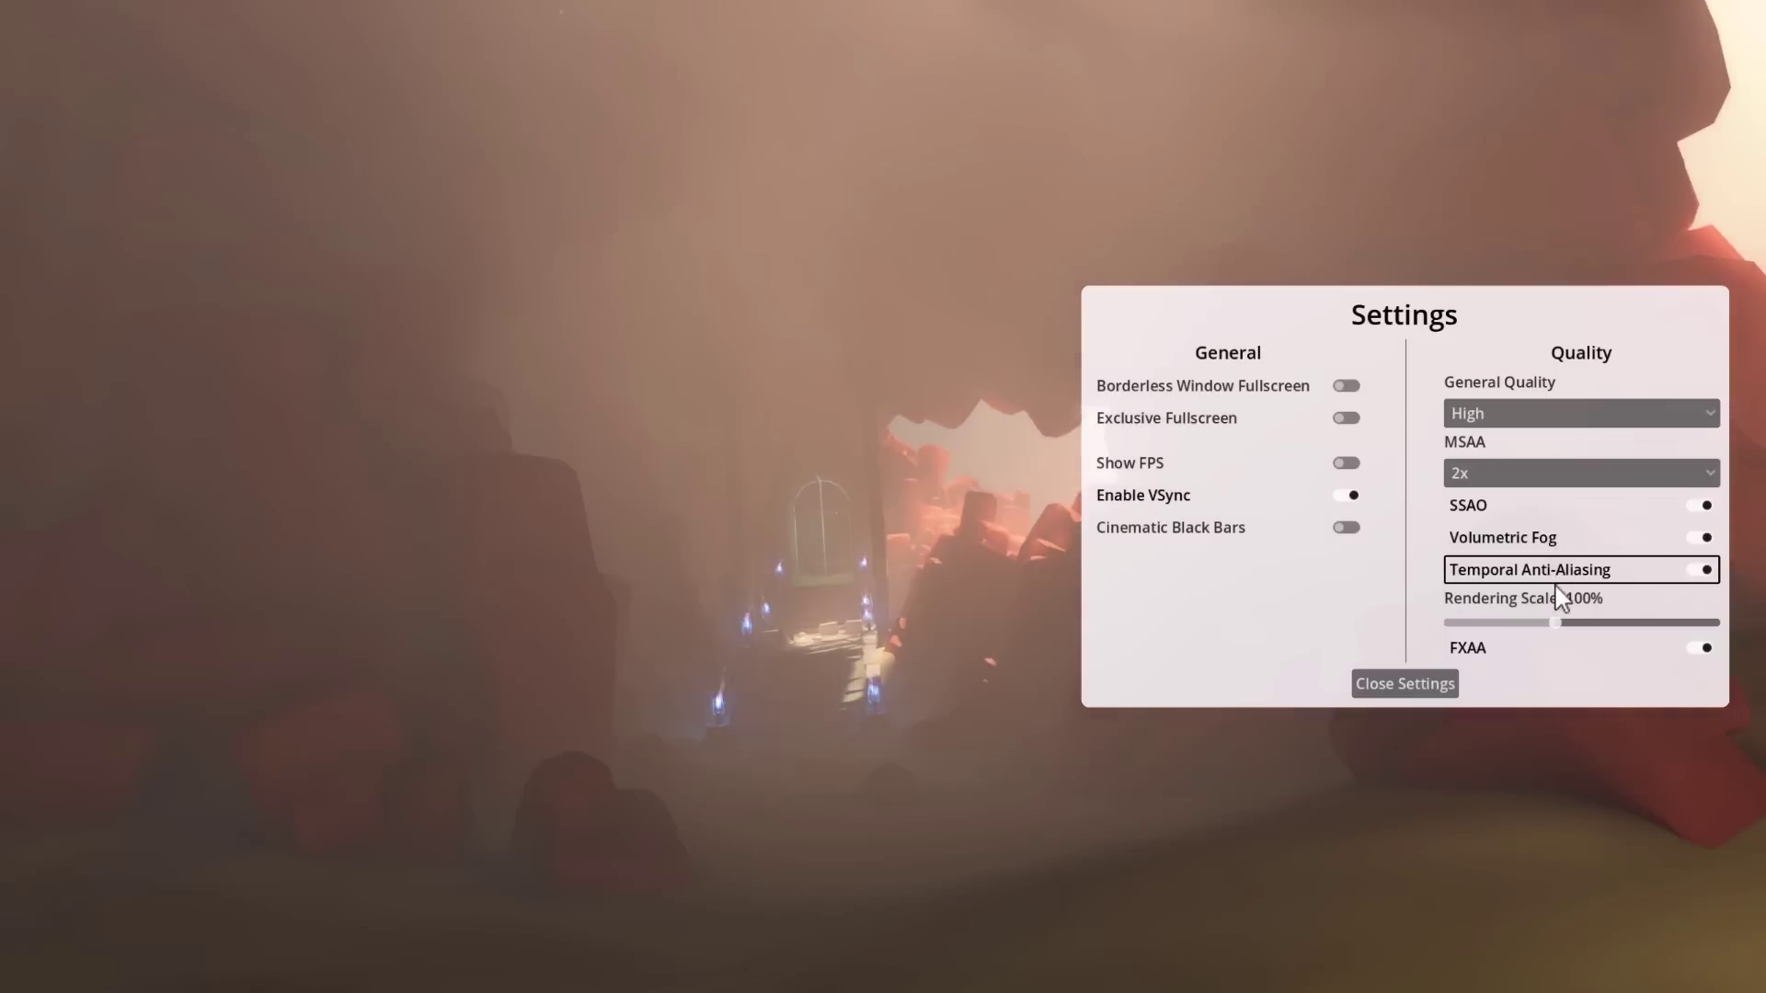
- Turn off Temporal Anti-Aliasing, set General Quality to Ultra, restore the black bars, and close settings
{"action": "left_click", "coordinate": [1700, 570]}
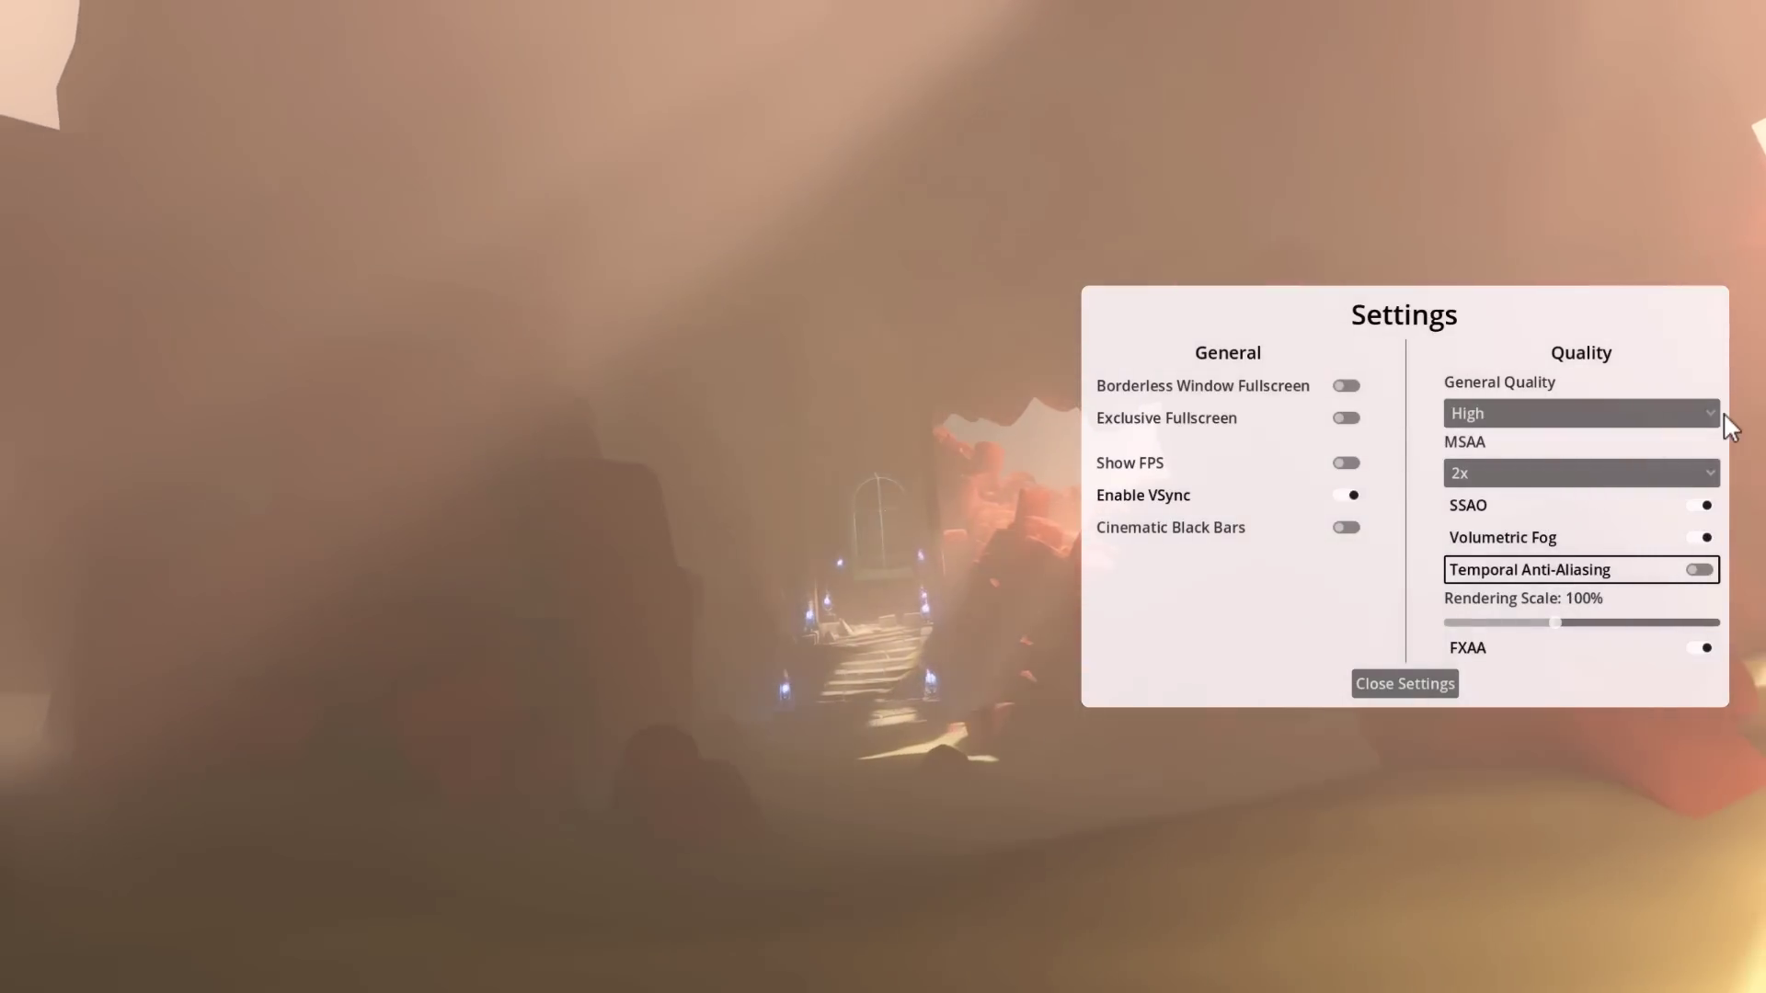
{"action": "left_click", "coordinate": [1711, 416]}
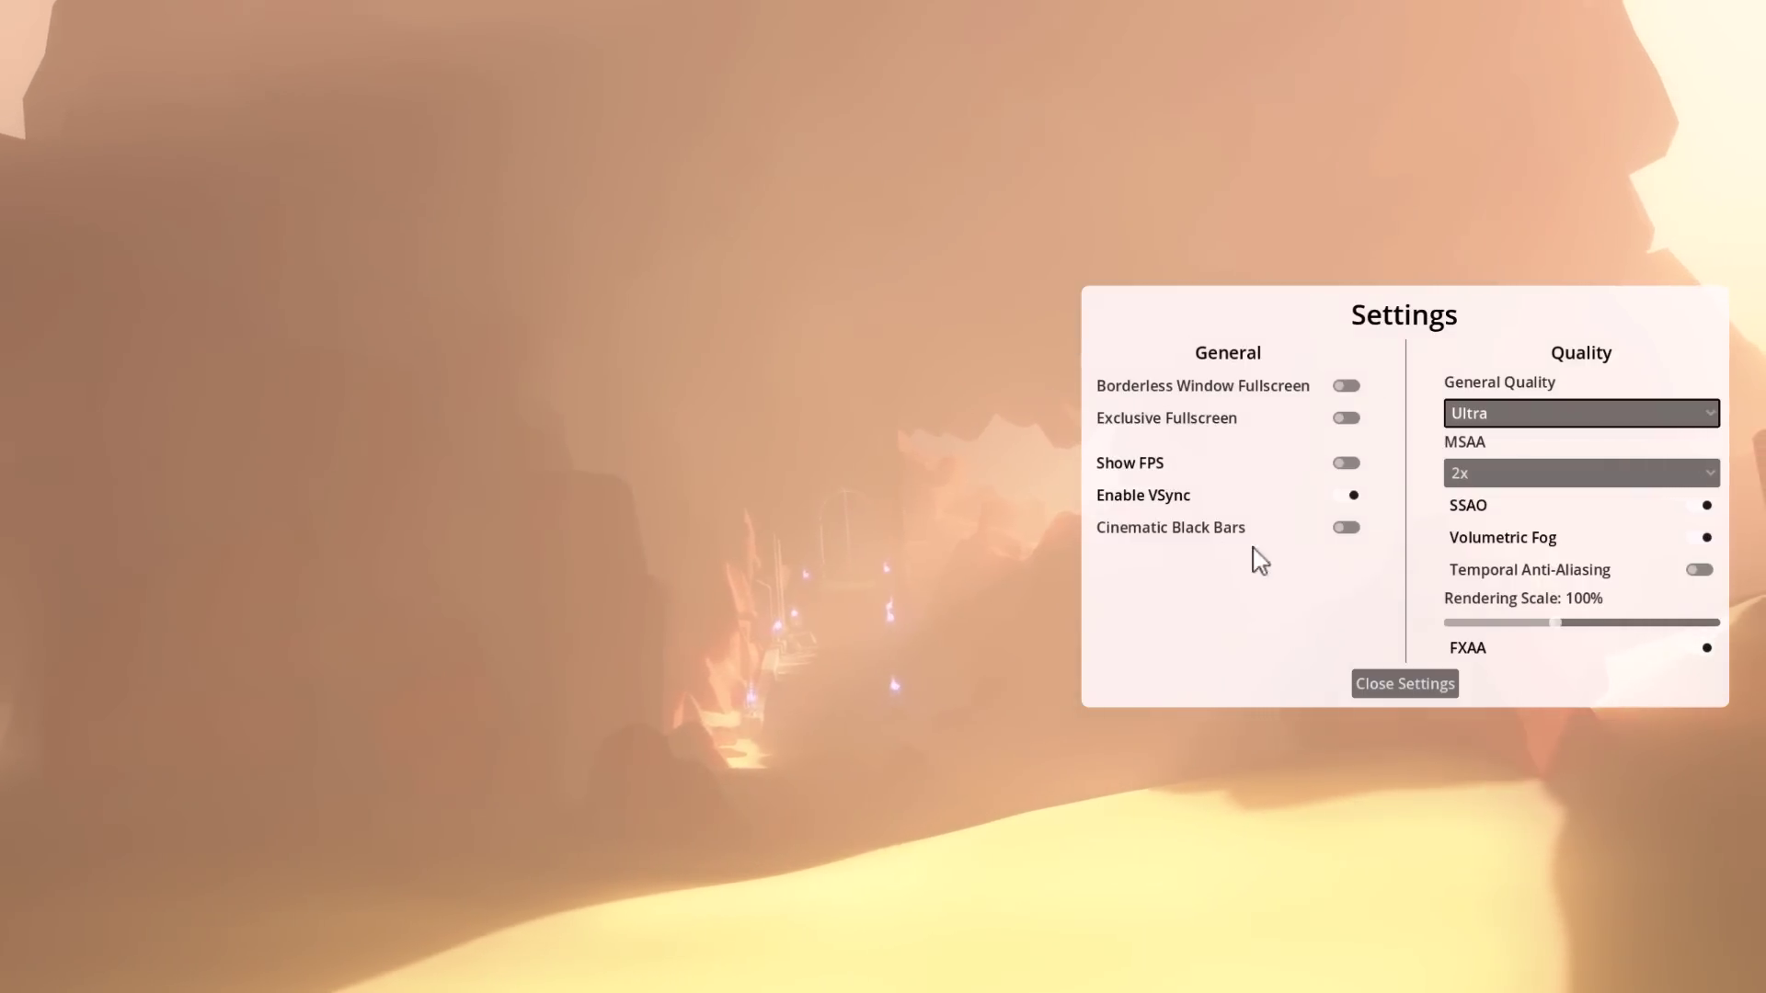
{"action": "left_click", "coordinate": [1348, 529]}
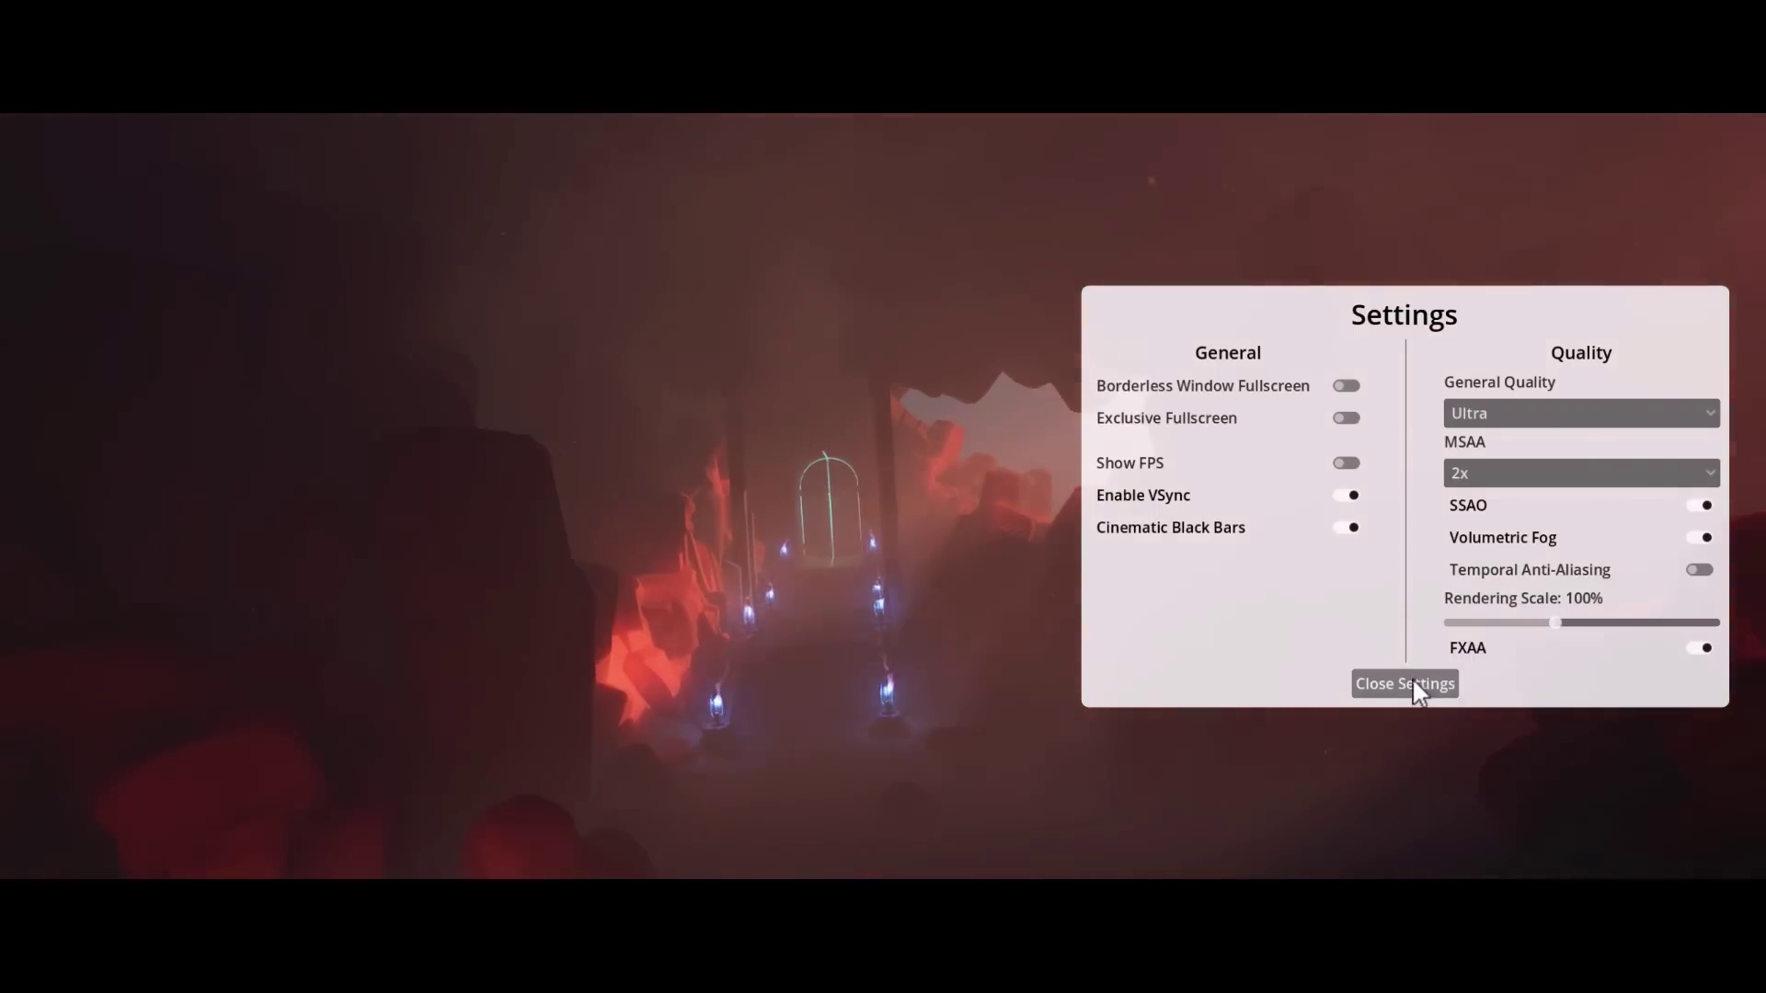
{"action": "left_click", "coordinate": [1407, 685]}
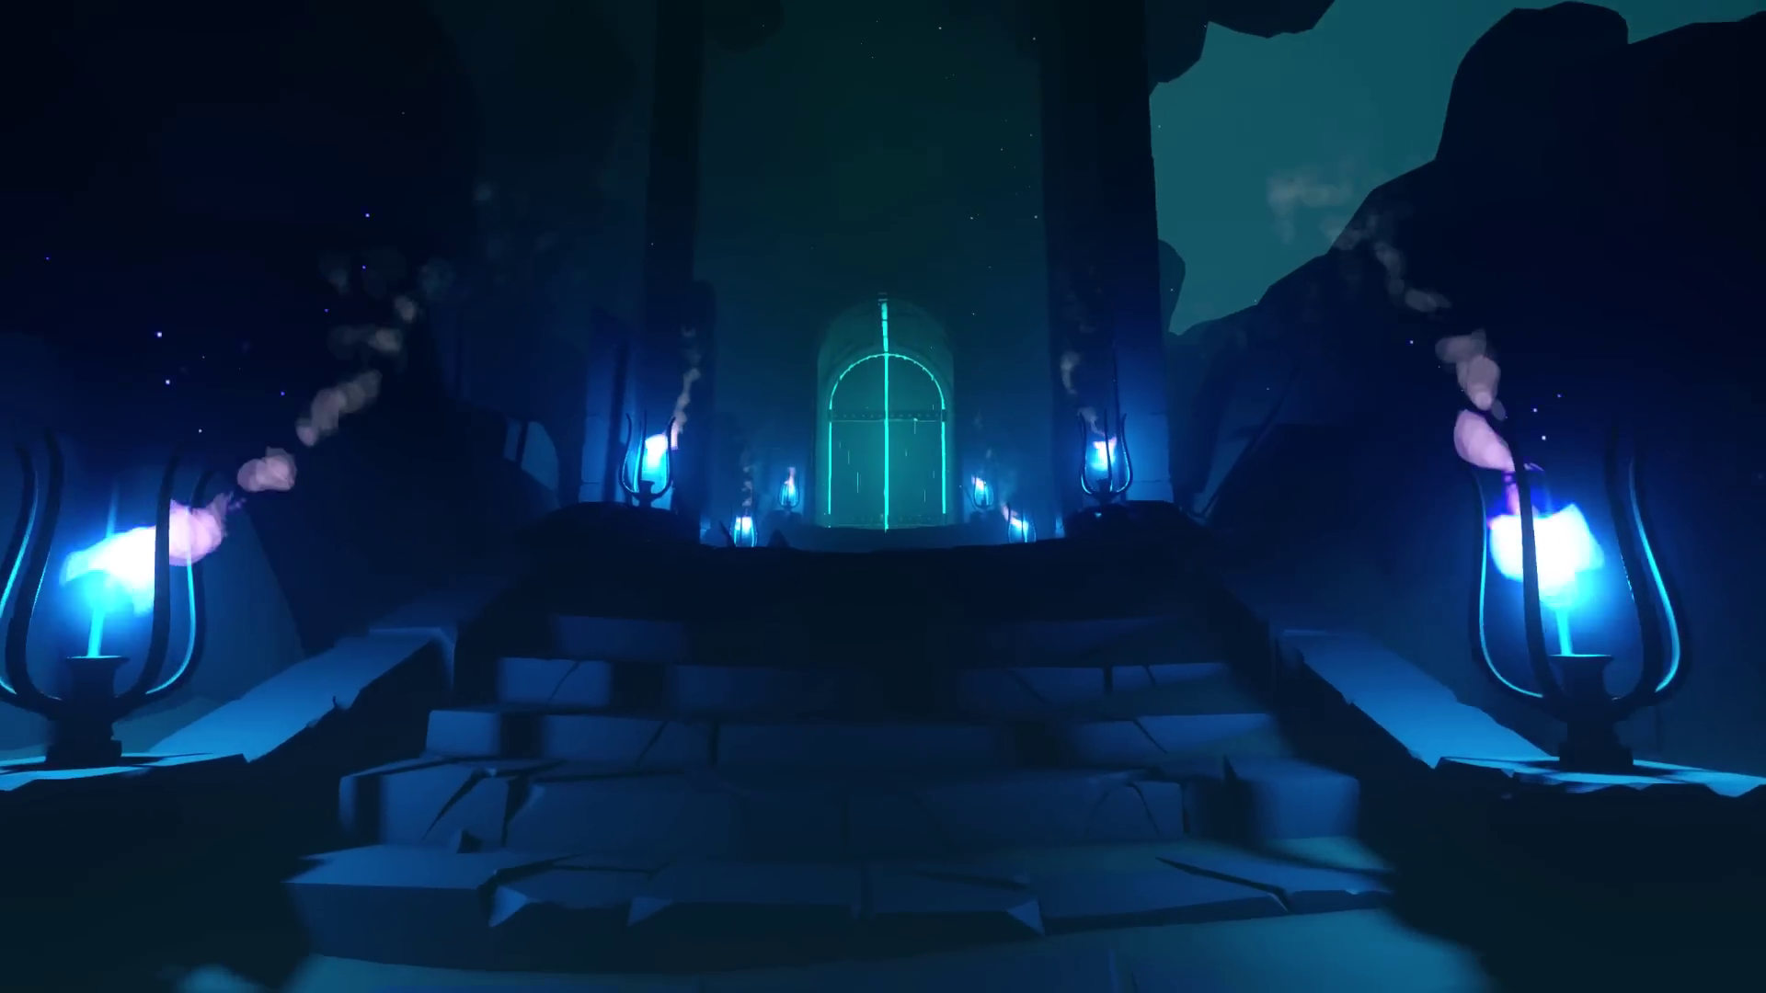
- Walk through the temple and up the stairs to the glowing door
{"action": "key", "text": "w"}
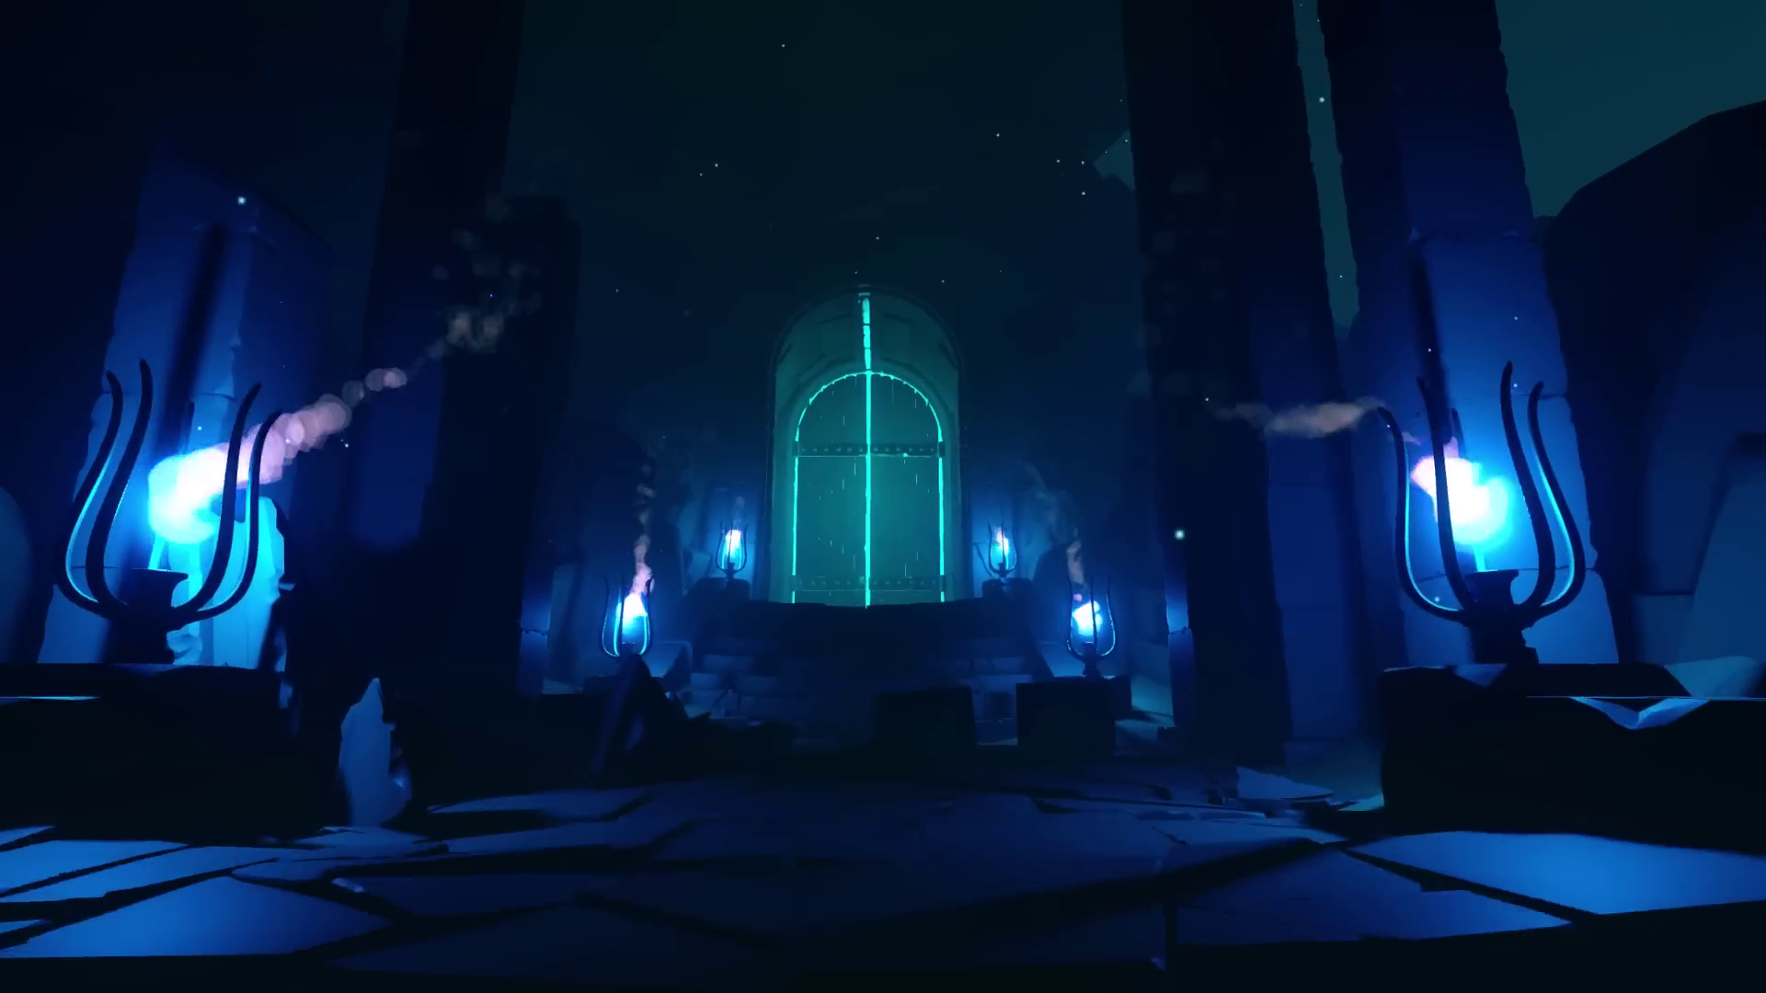
{"action": "key", "text": "w"}
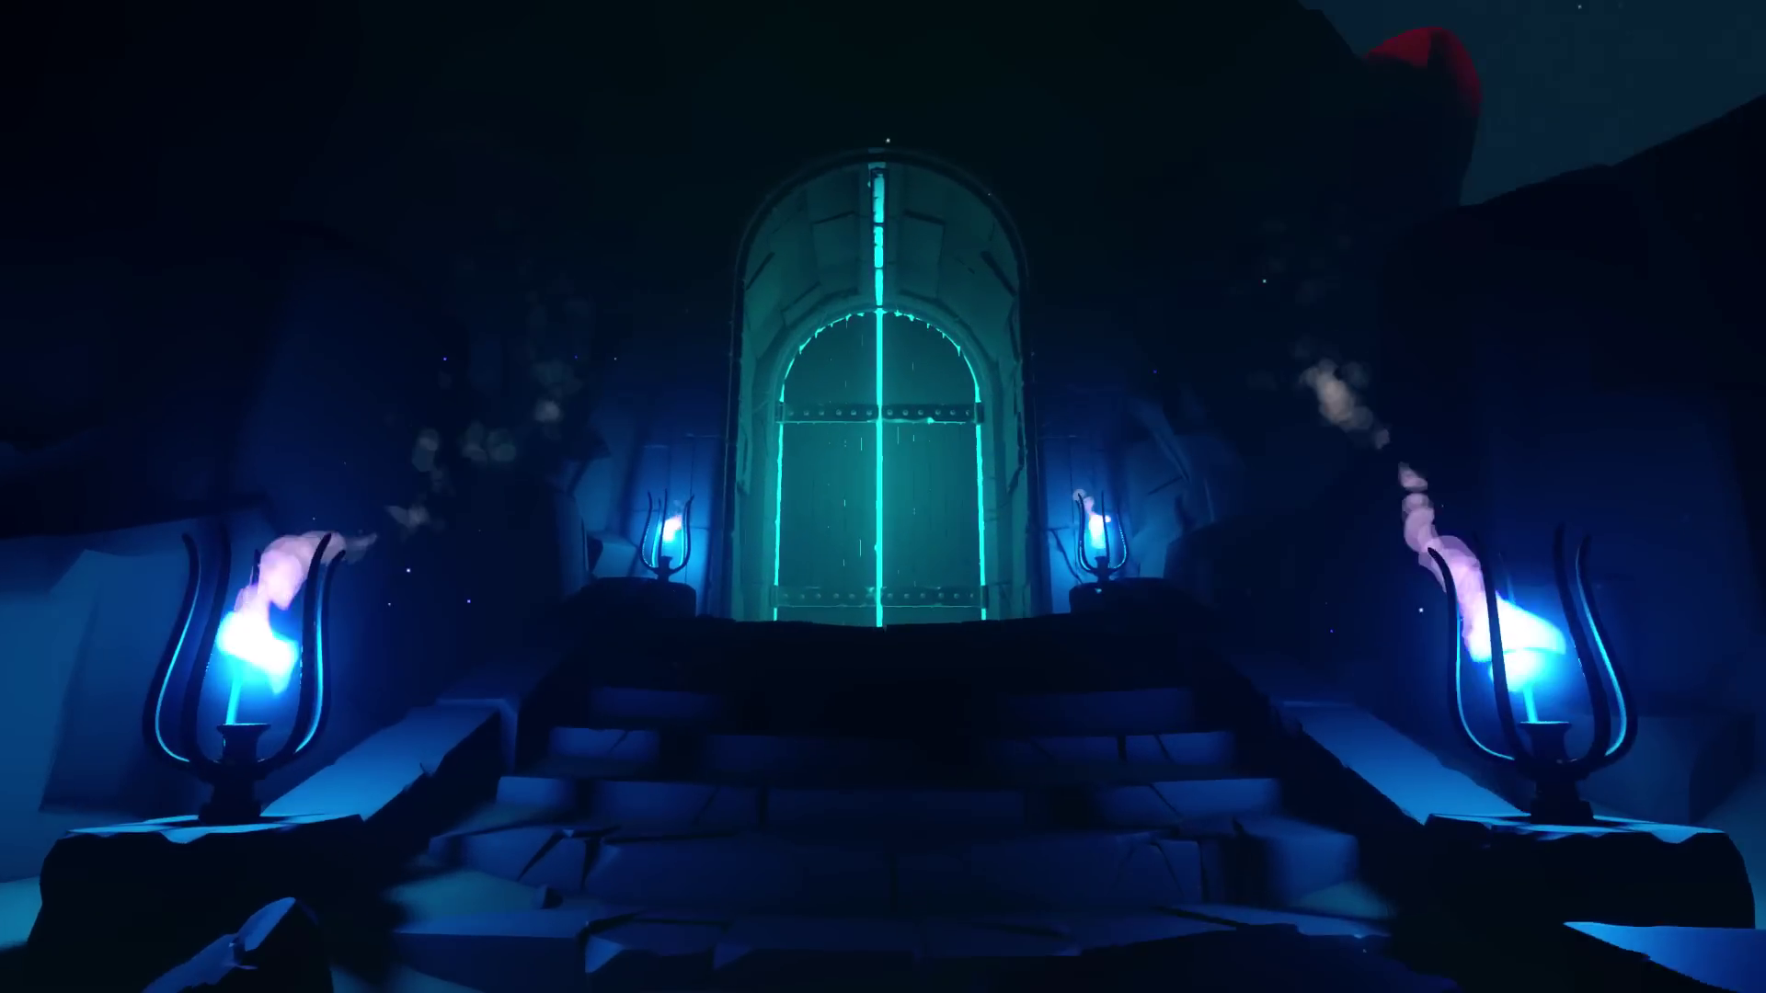
{"action": "key", "text": "w"}
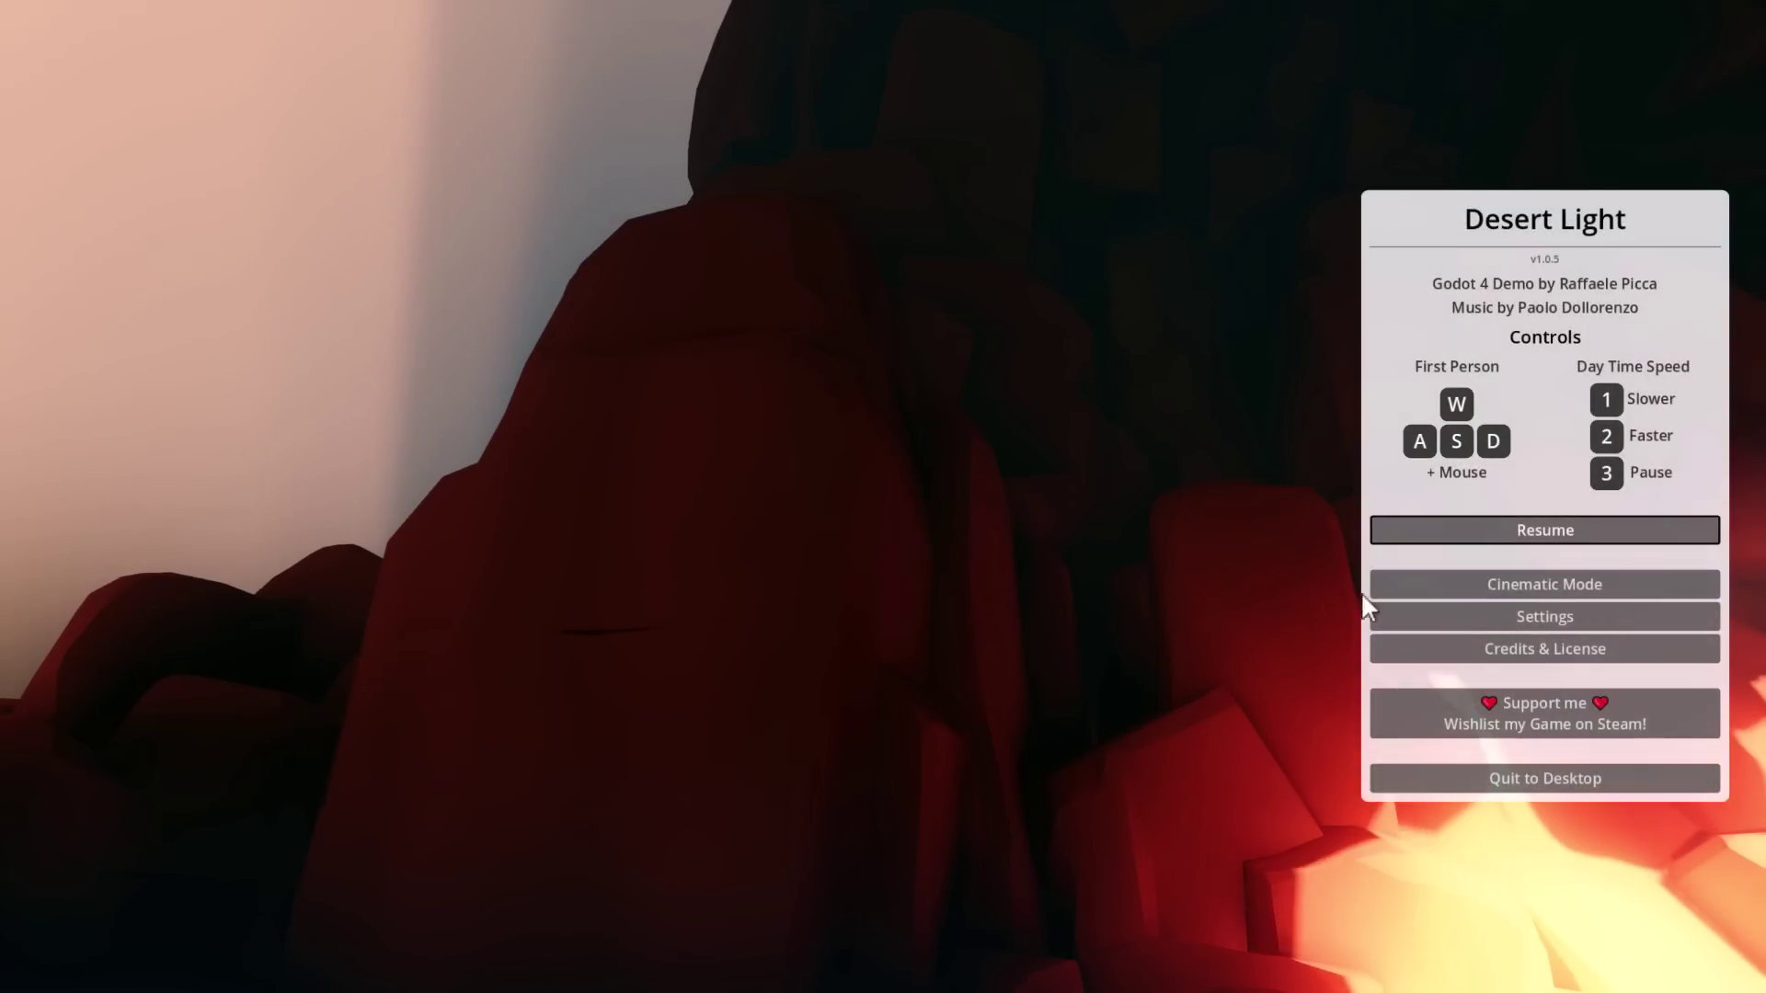
- Quit Desert Light to the desktop
{"action": "left_click", "coordinate": [1533, 778]}
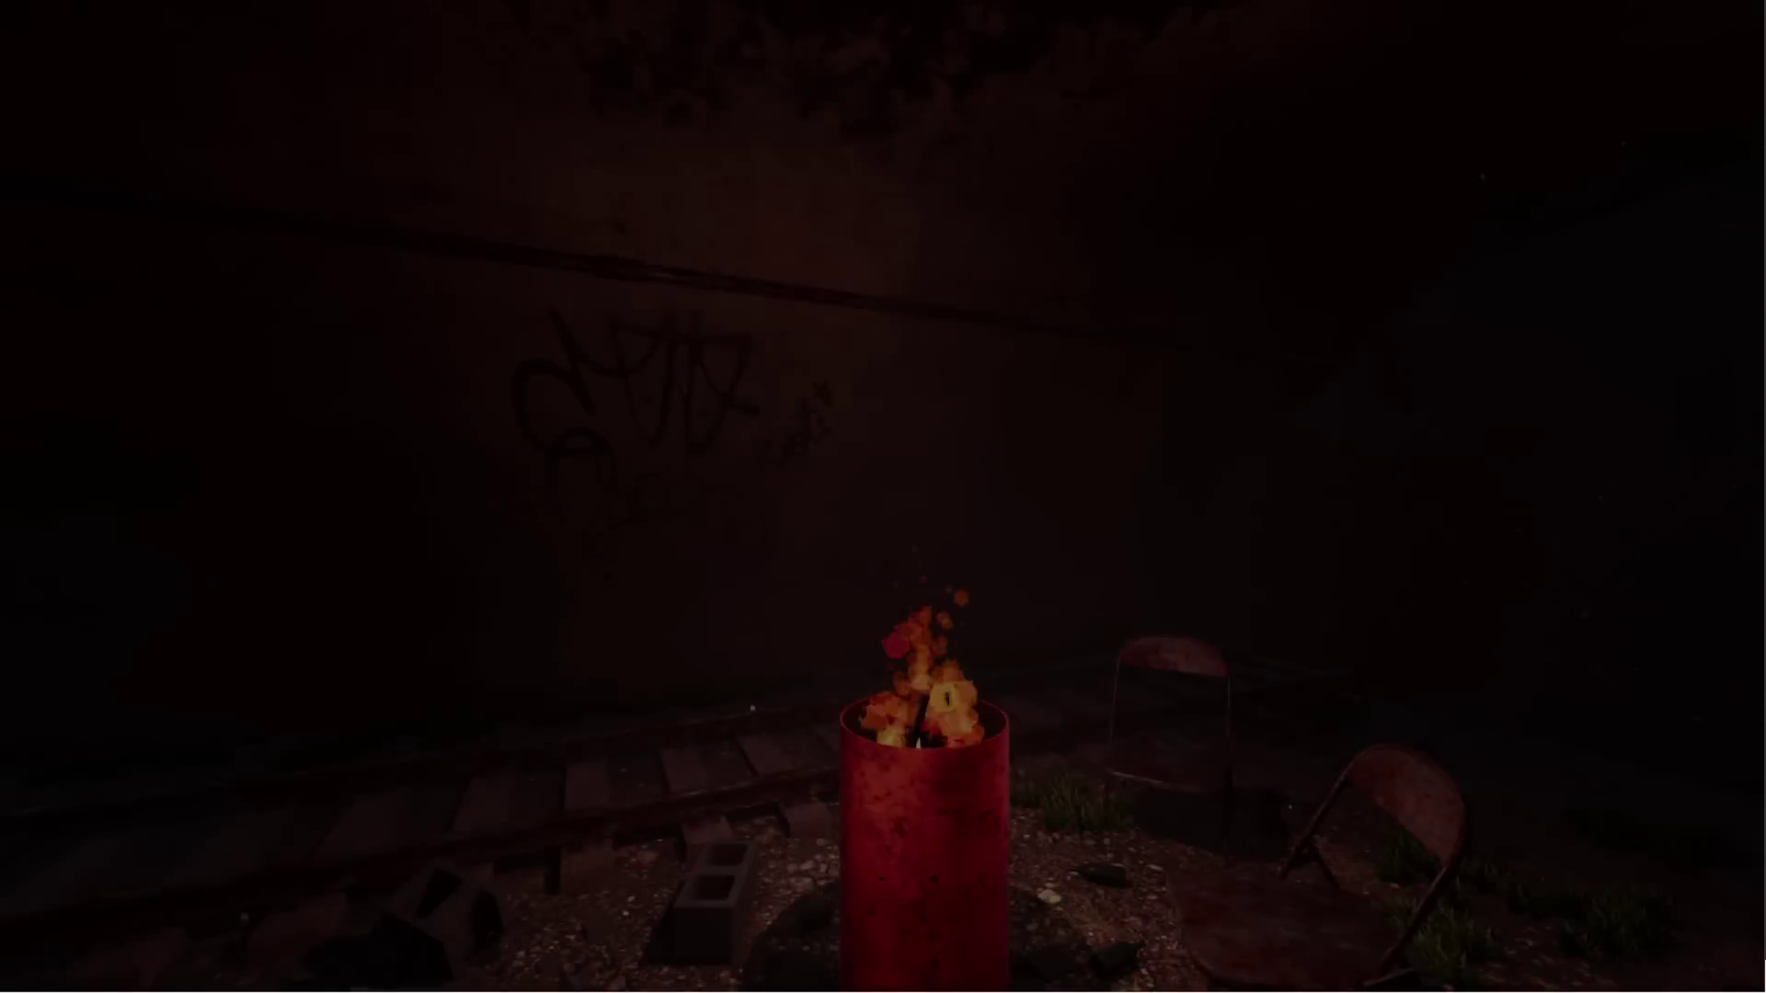
- Walk past the burning barrel and follow the tunnel tracks toward the overgrown station
{"action": "key", "text": "w"}
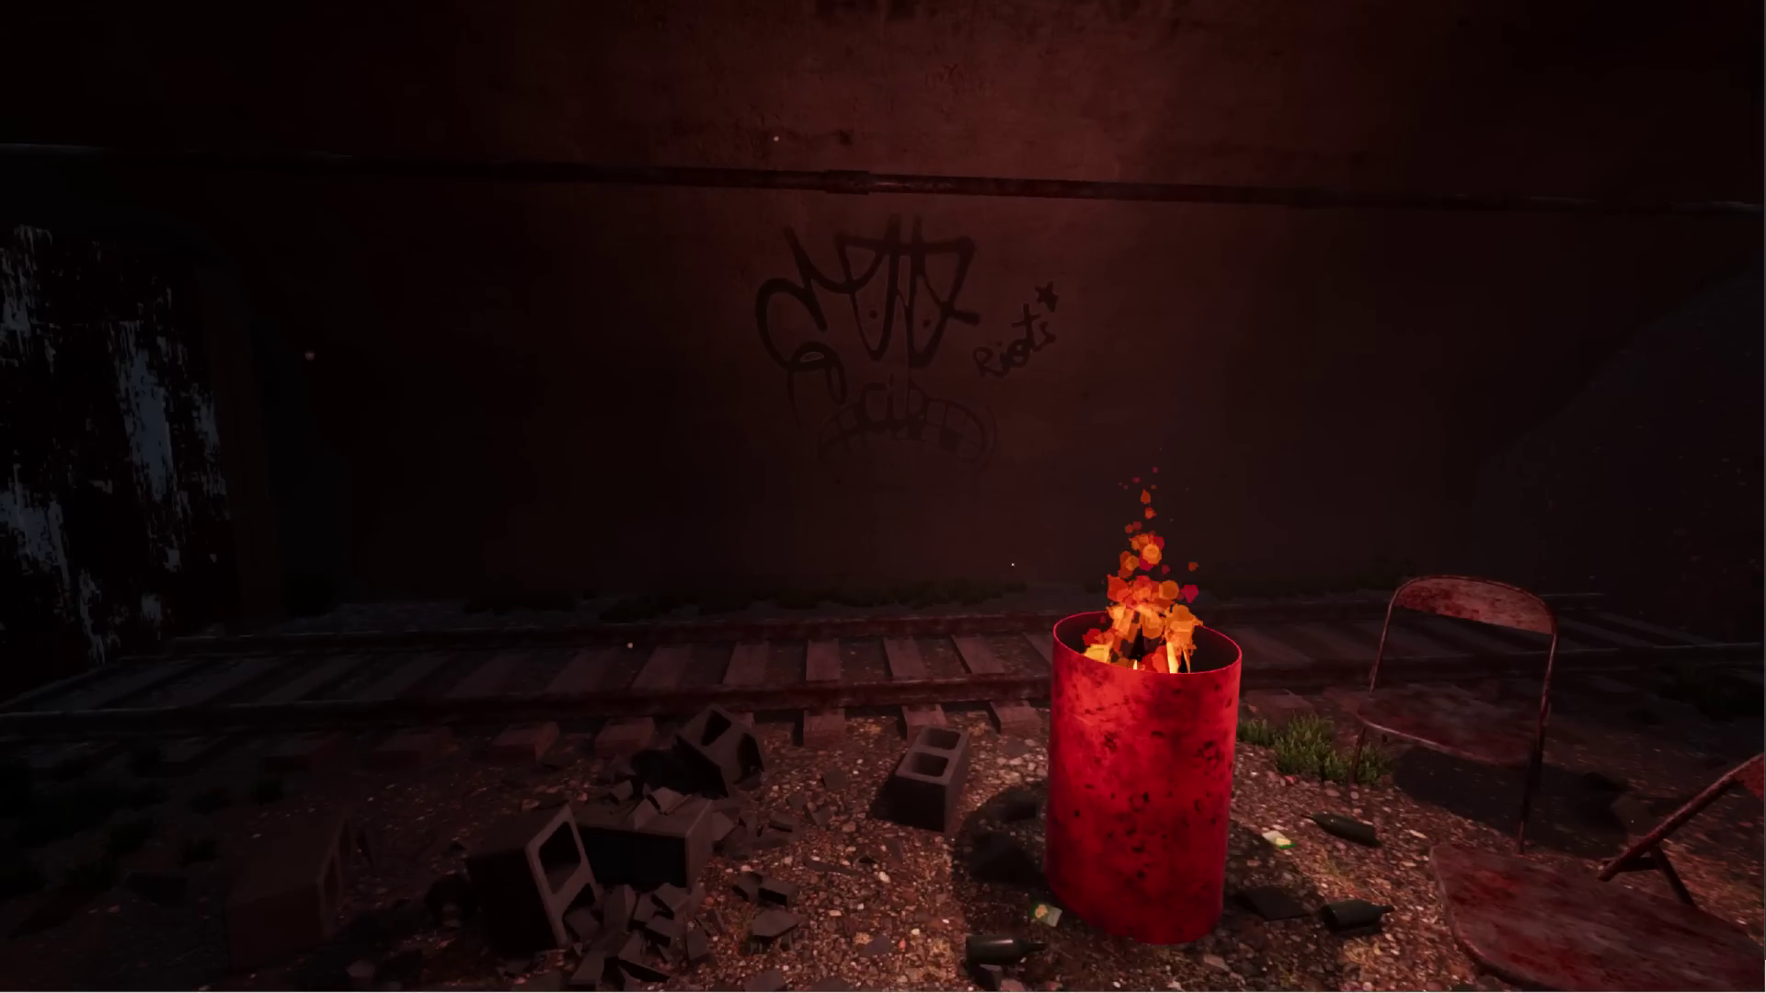
{"action": "key", "text": "s"}
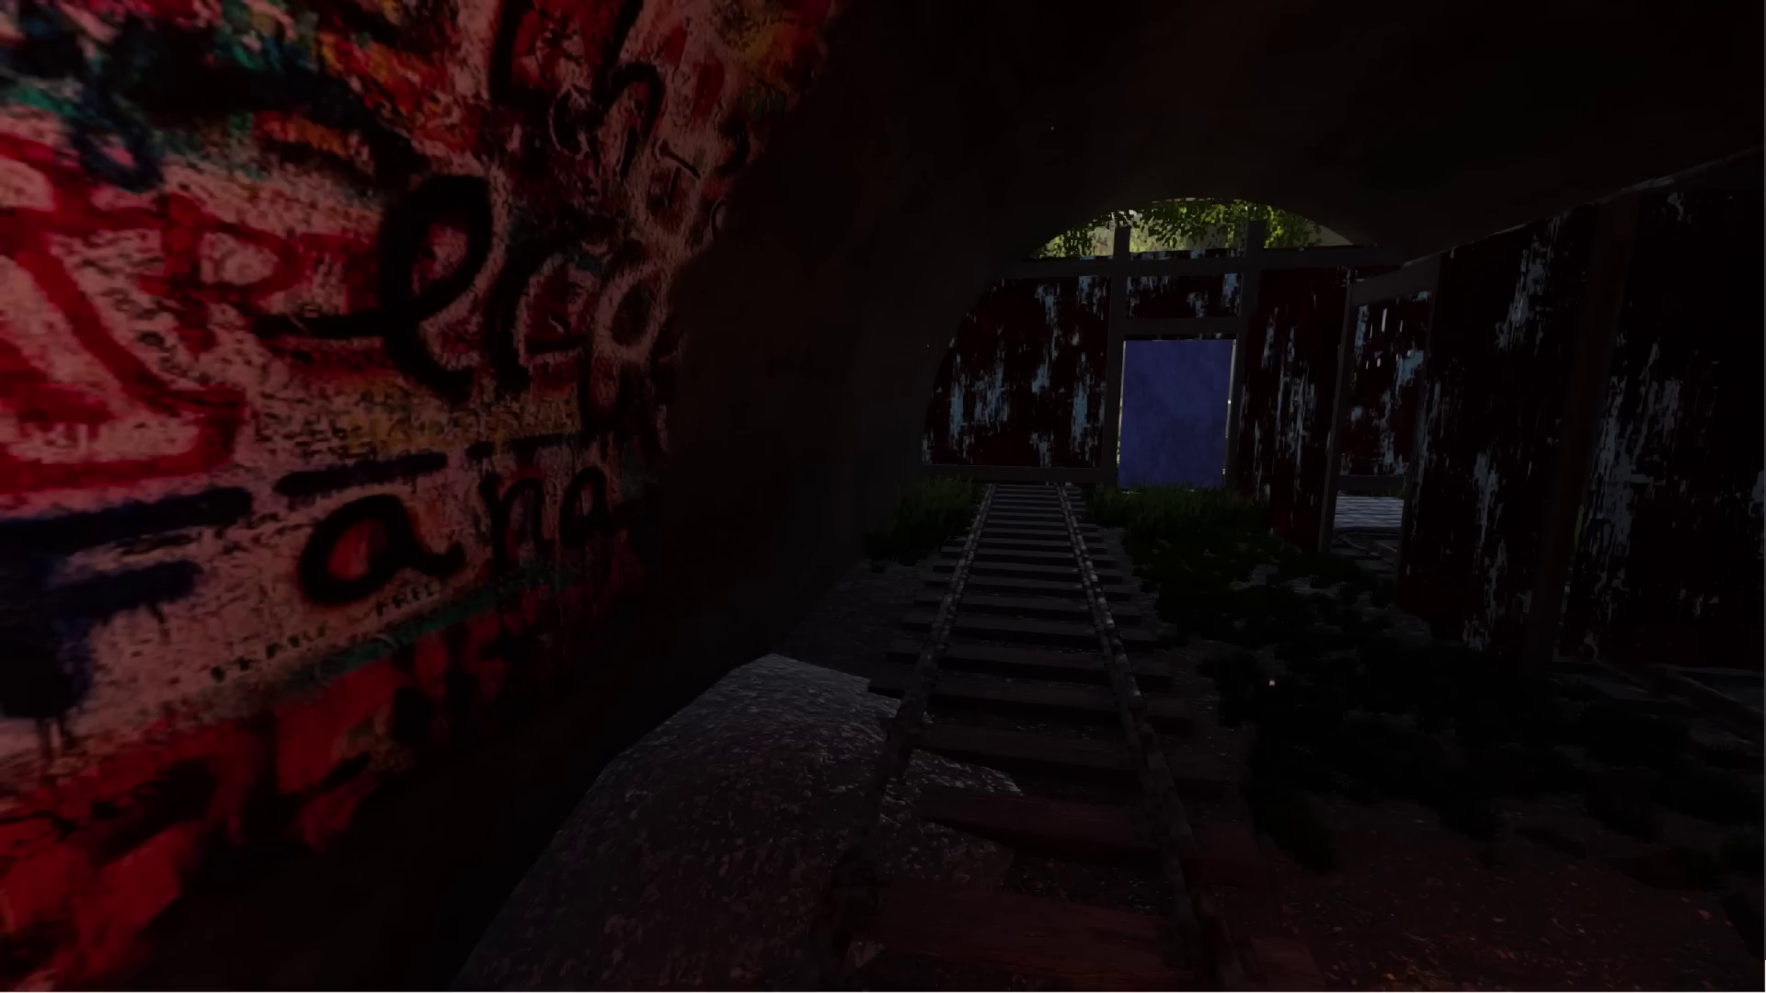
{"action": "key", "text": "w"}
{"action": "key", "text": "w"}
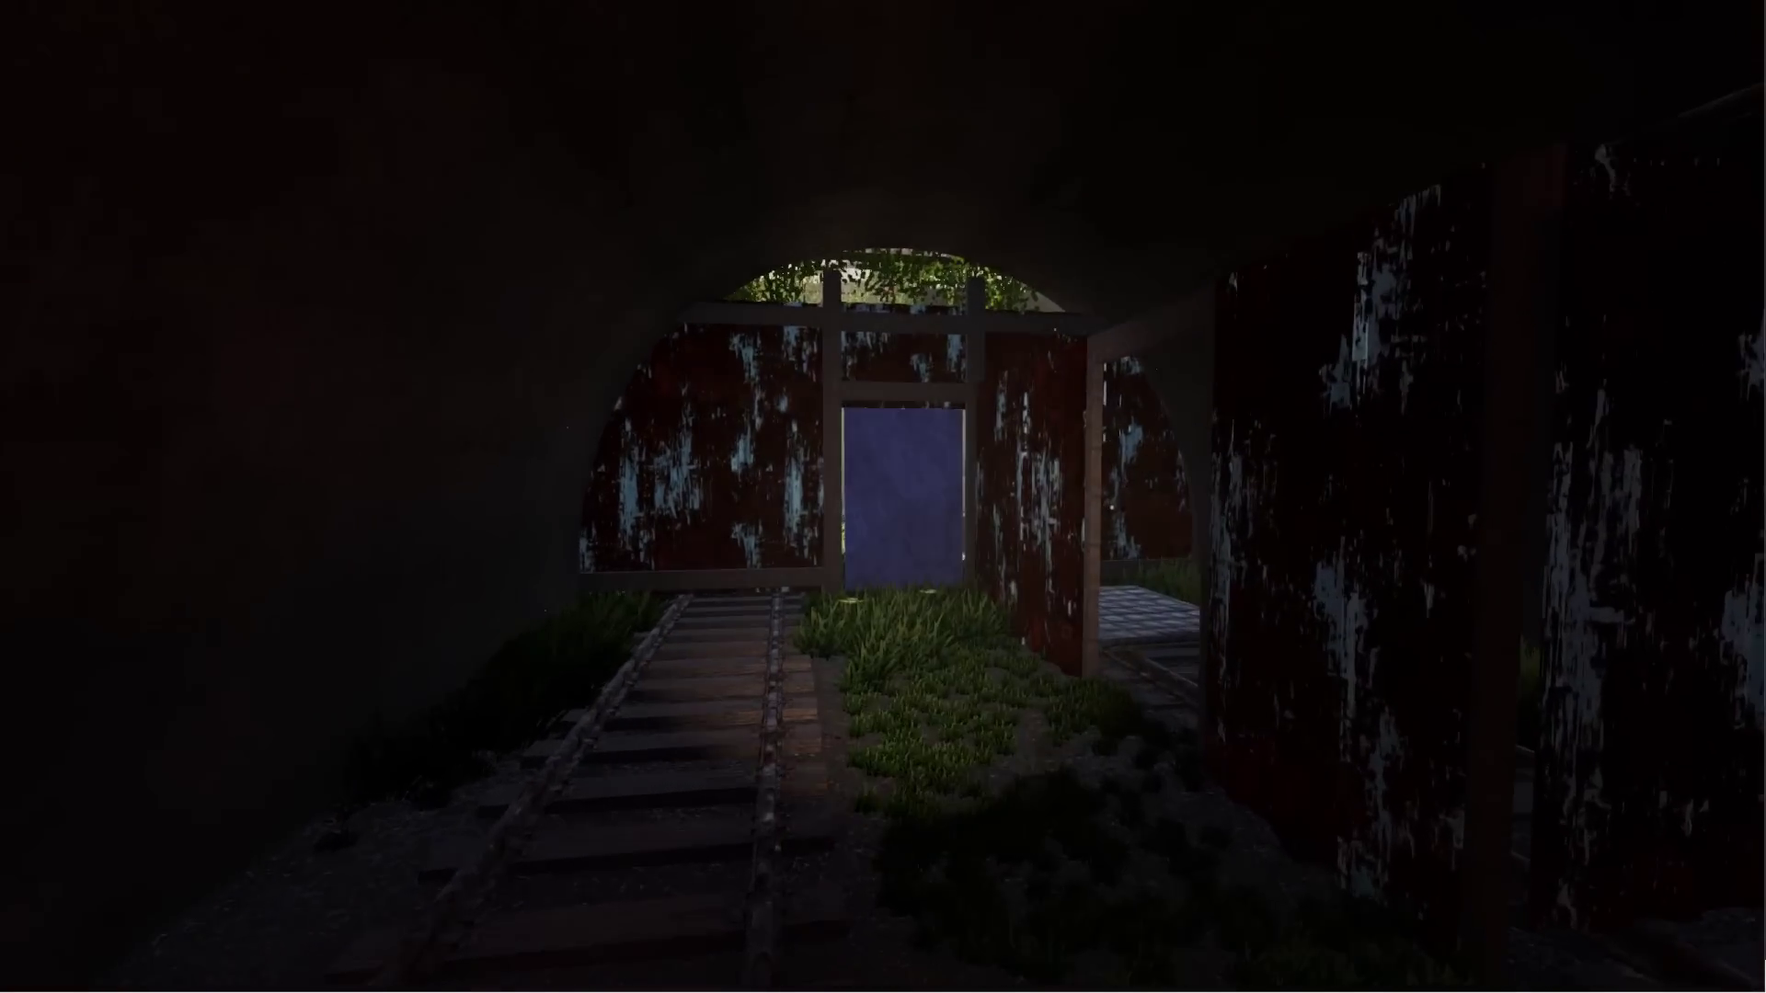
{"action": "key", "text": "w"}
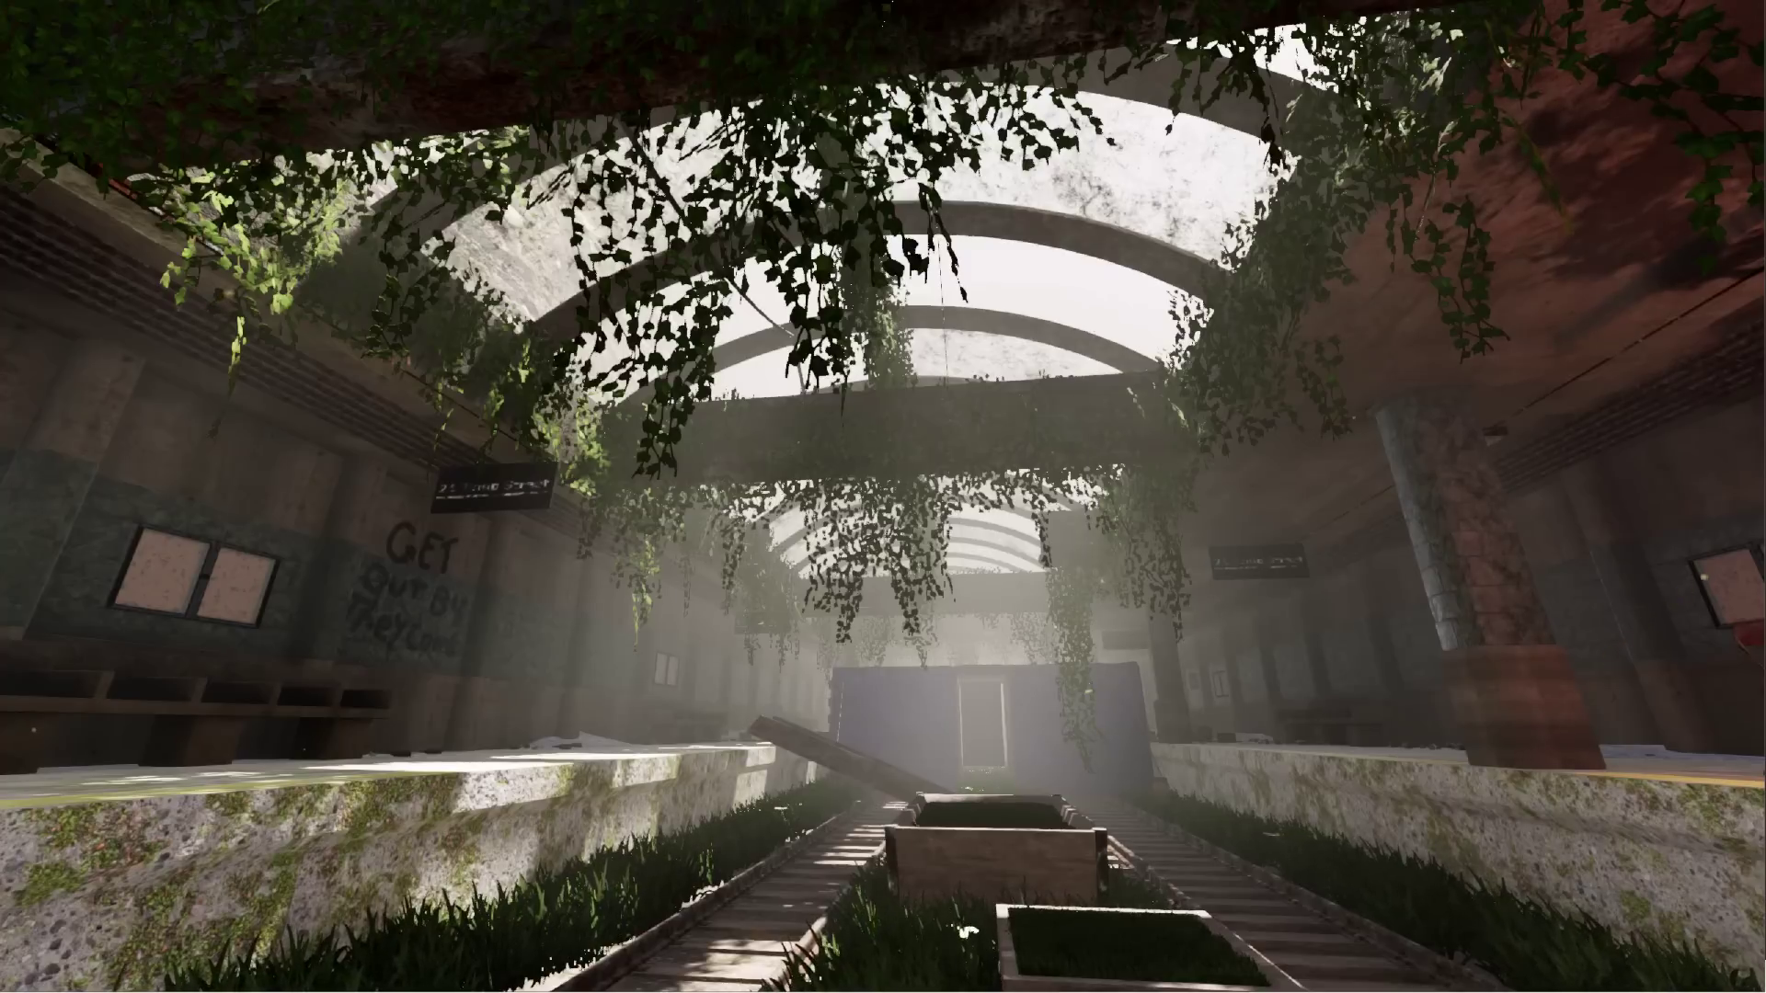
- Pause the subway demo and quit back to the Godot editor
{"action": "key", "text": "Escape"}
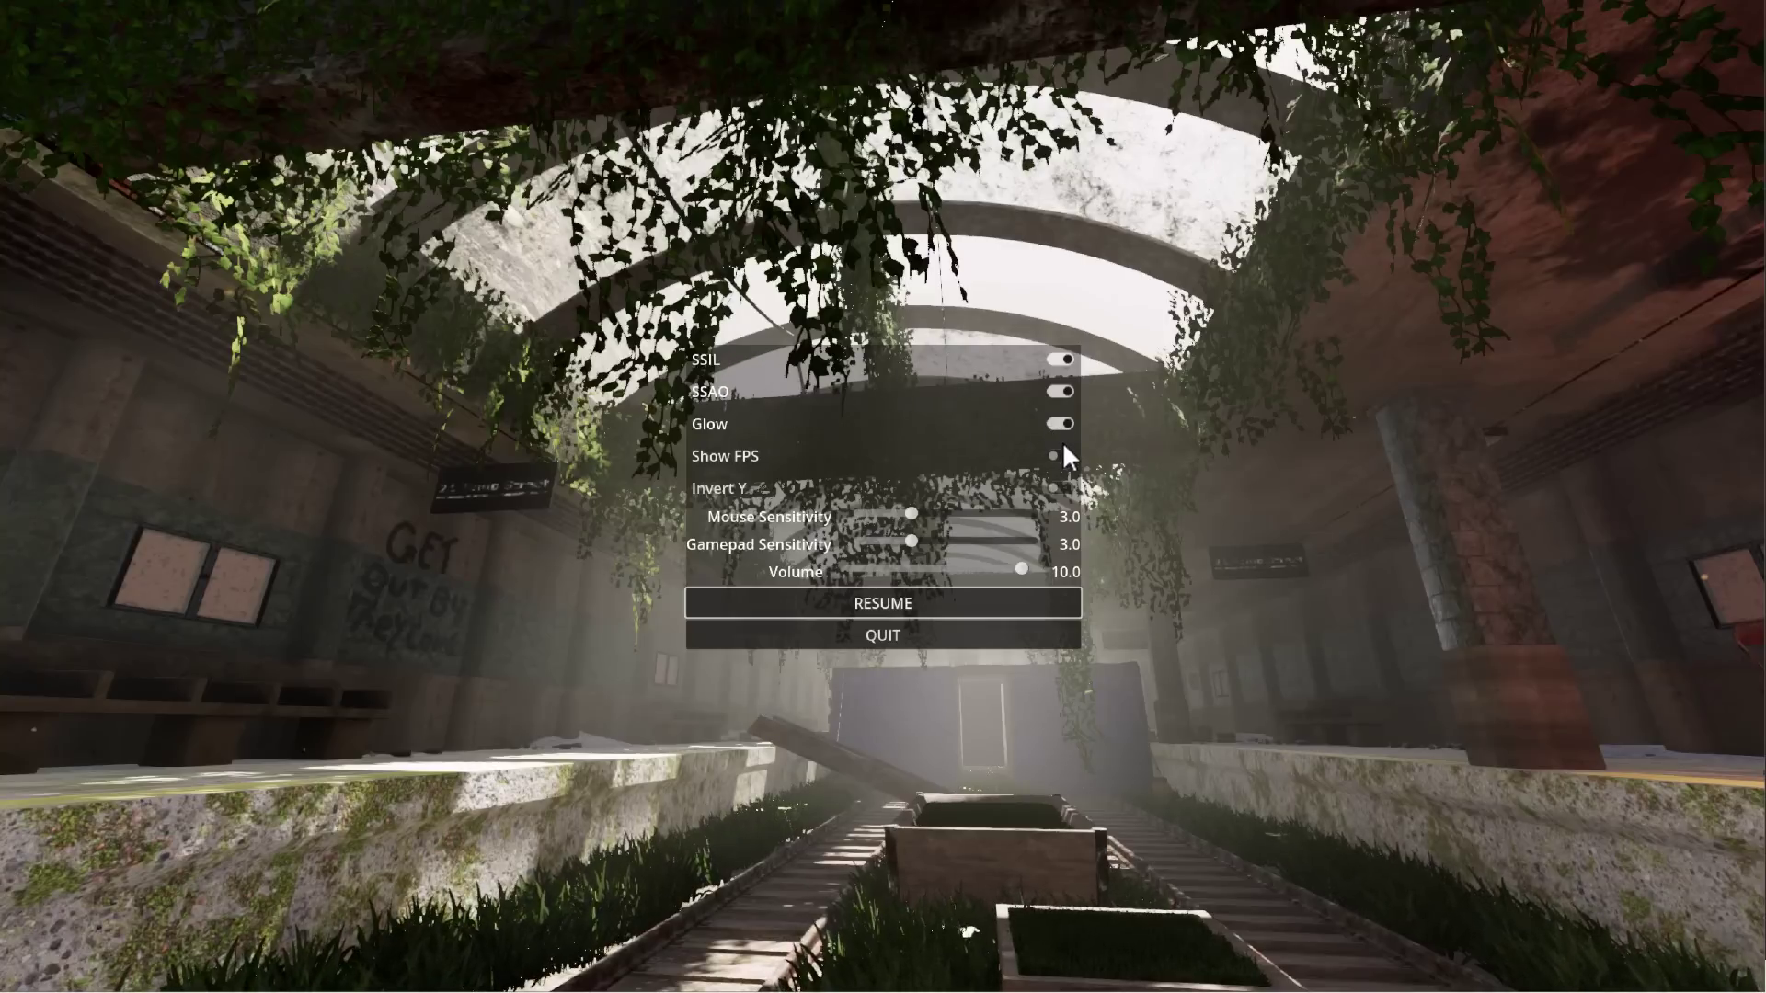
{"action": "left_click", "coordinate": [909, 633]}
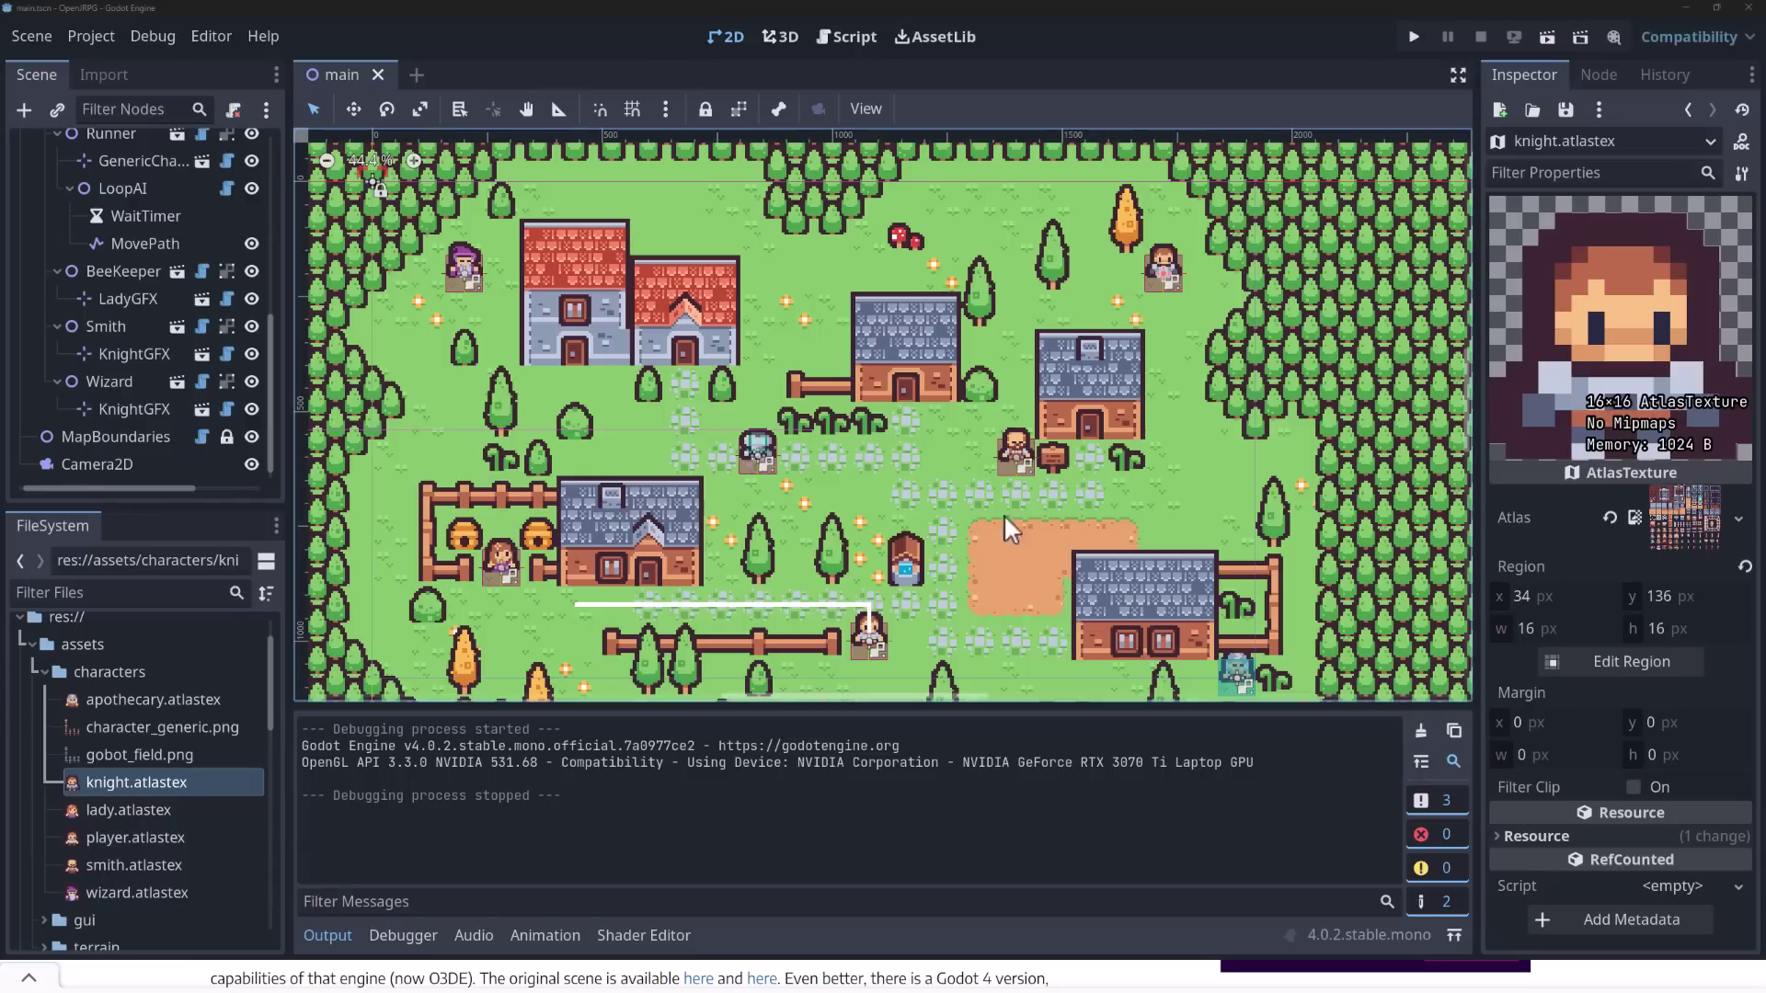
- Zoom out the village map viewport and minimize the Godot editor
{"action": "scroll", "coordinate": [932, 472], "scroll_direction": "down", "scroll_amount": 3}
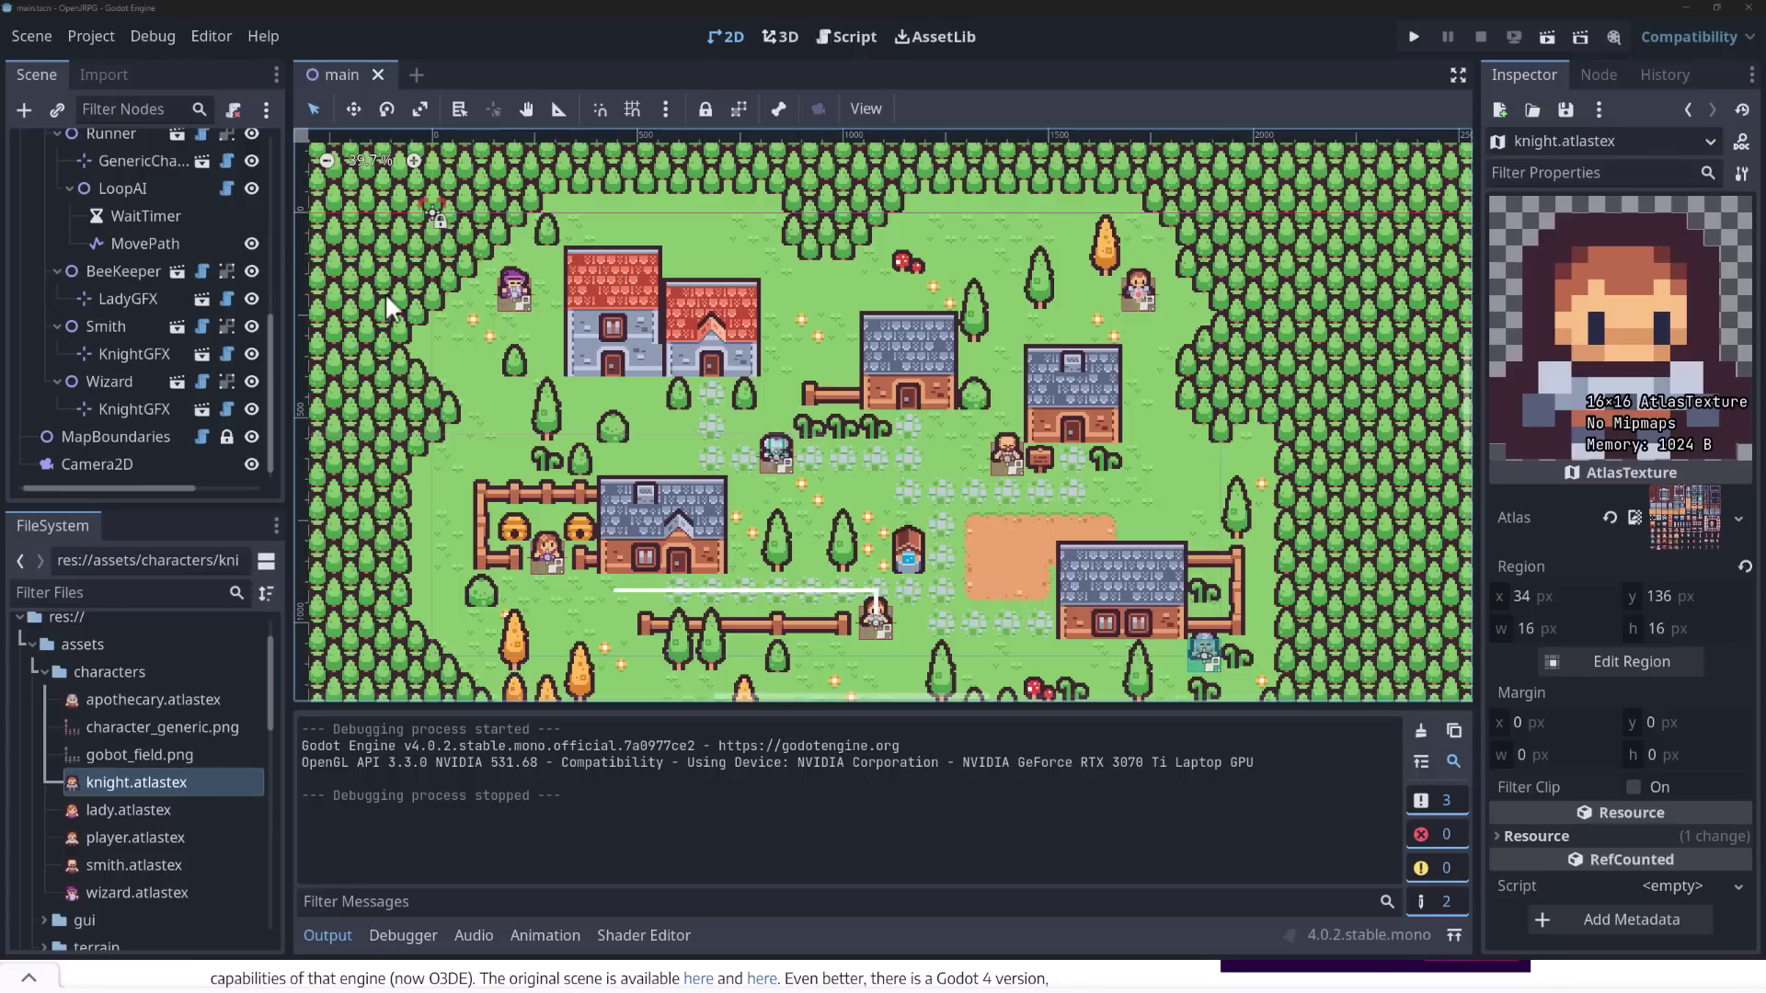
{"action": "left_click", "coordinate": [1137, 987]}
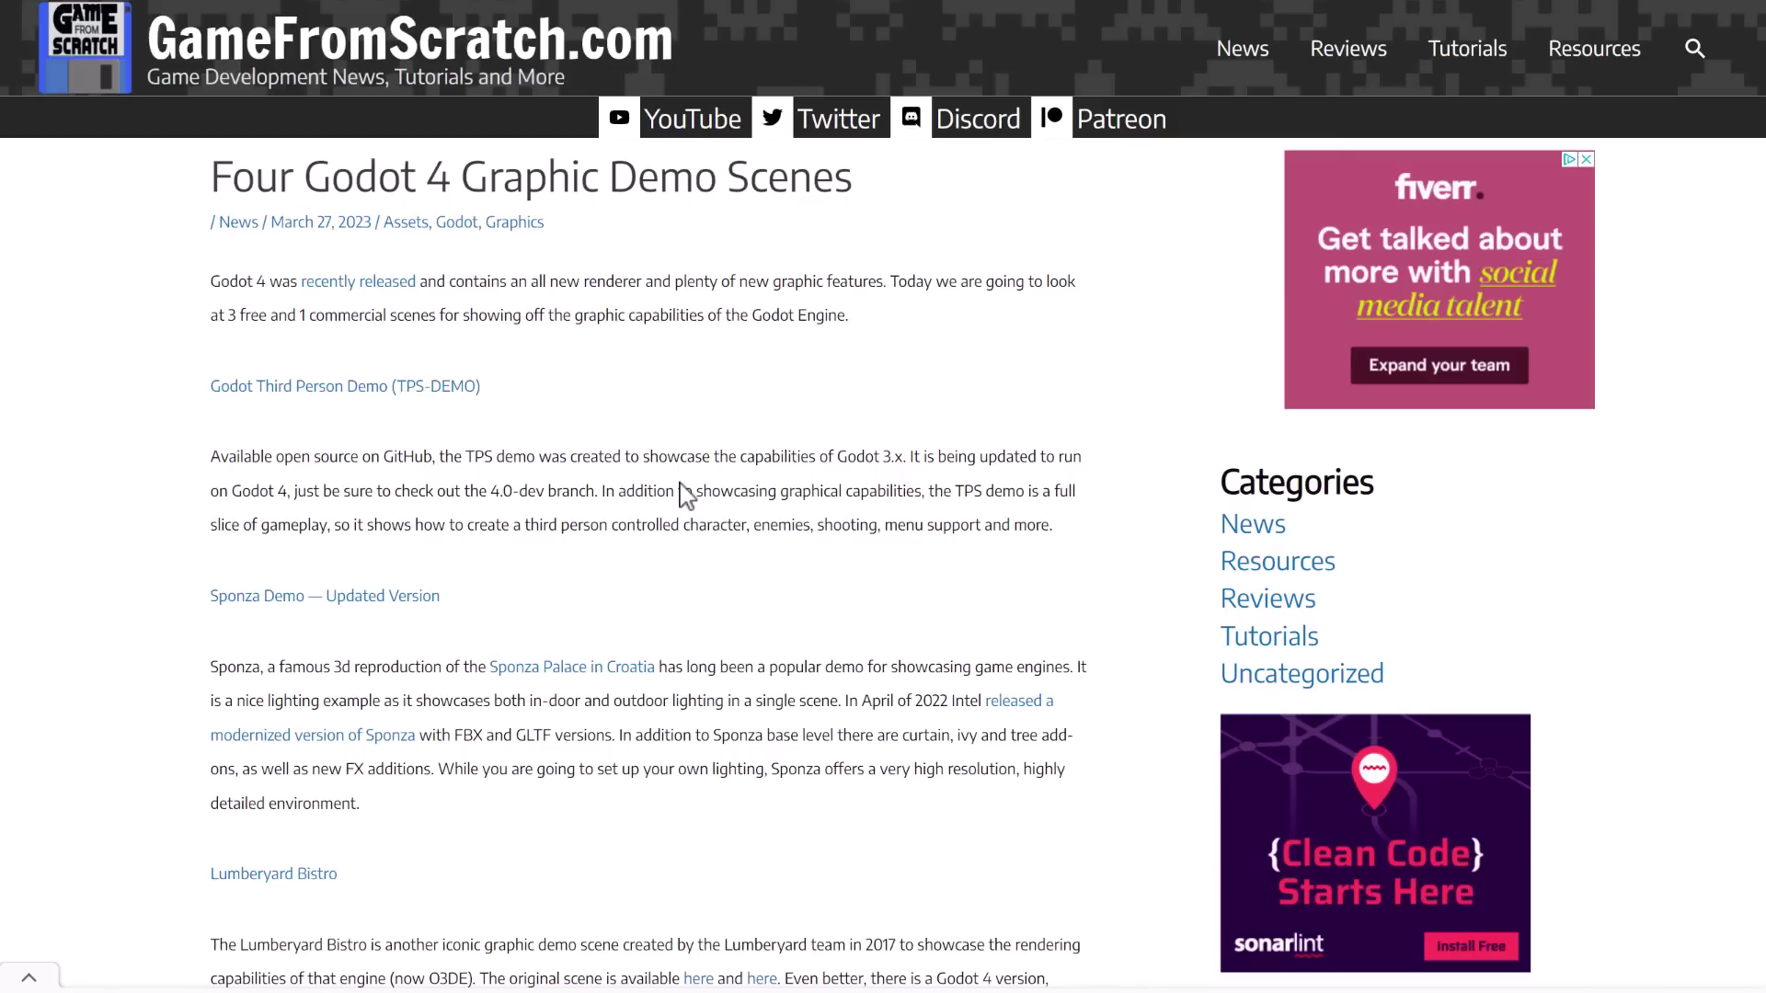
- Scroll down the GameFromScratch article, then switch to the godot4-demo-desert-light GitHub tab
{"action": "scroll", "coordinate": [671, 460], "scroll_direction": "down", "scroll_amount": 1}
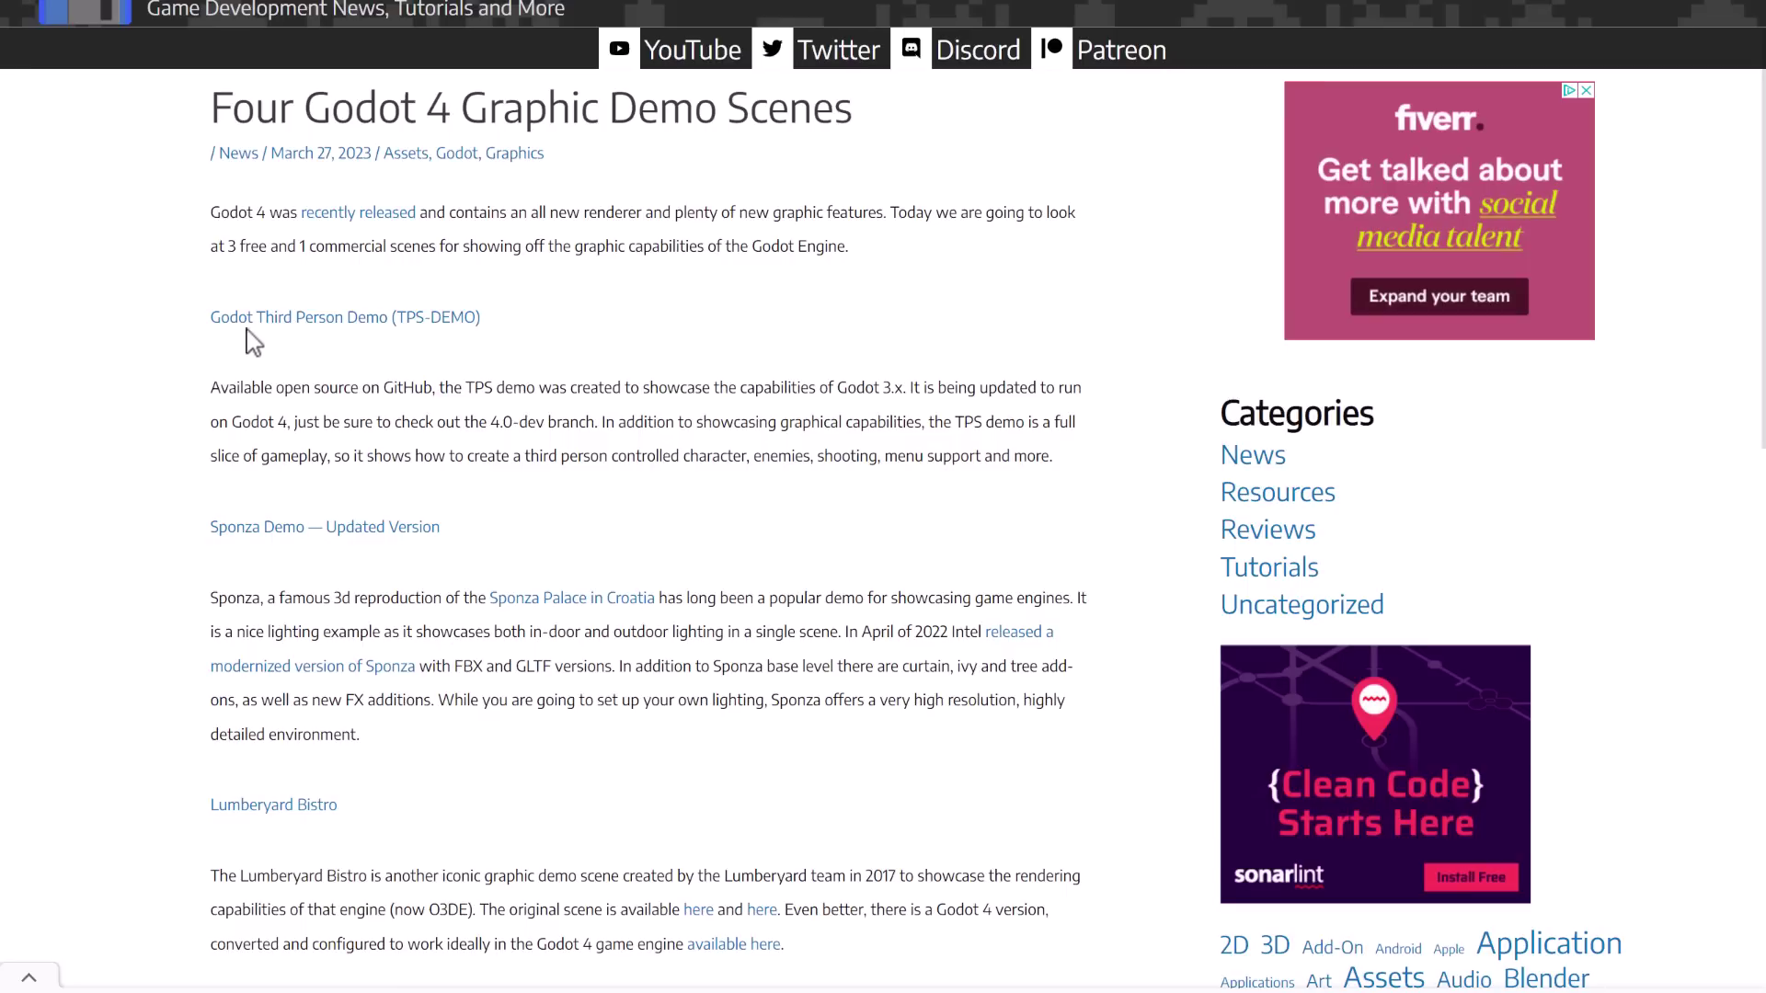
{"action": "scroll", "coordinate": [276, 350], "scroll_direction": "down", "scroll_amount": 2}
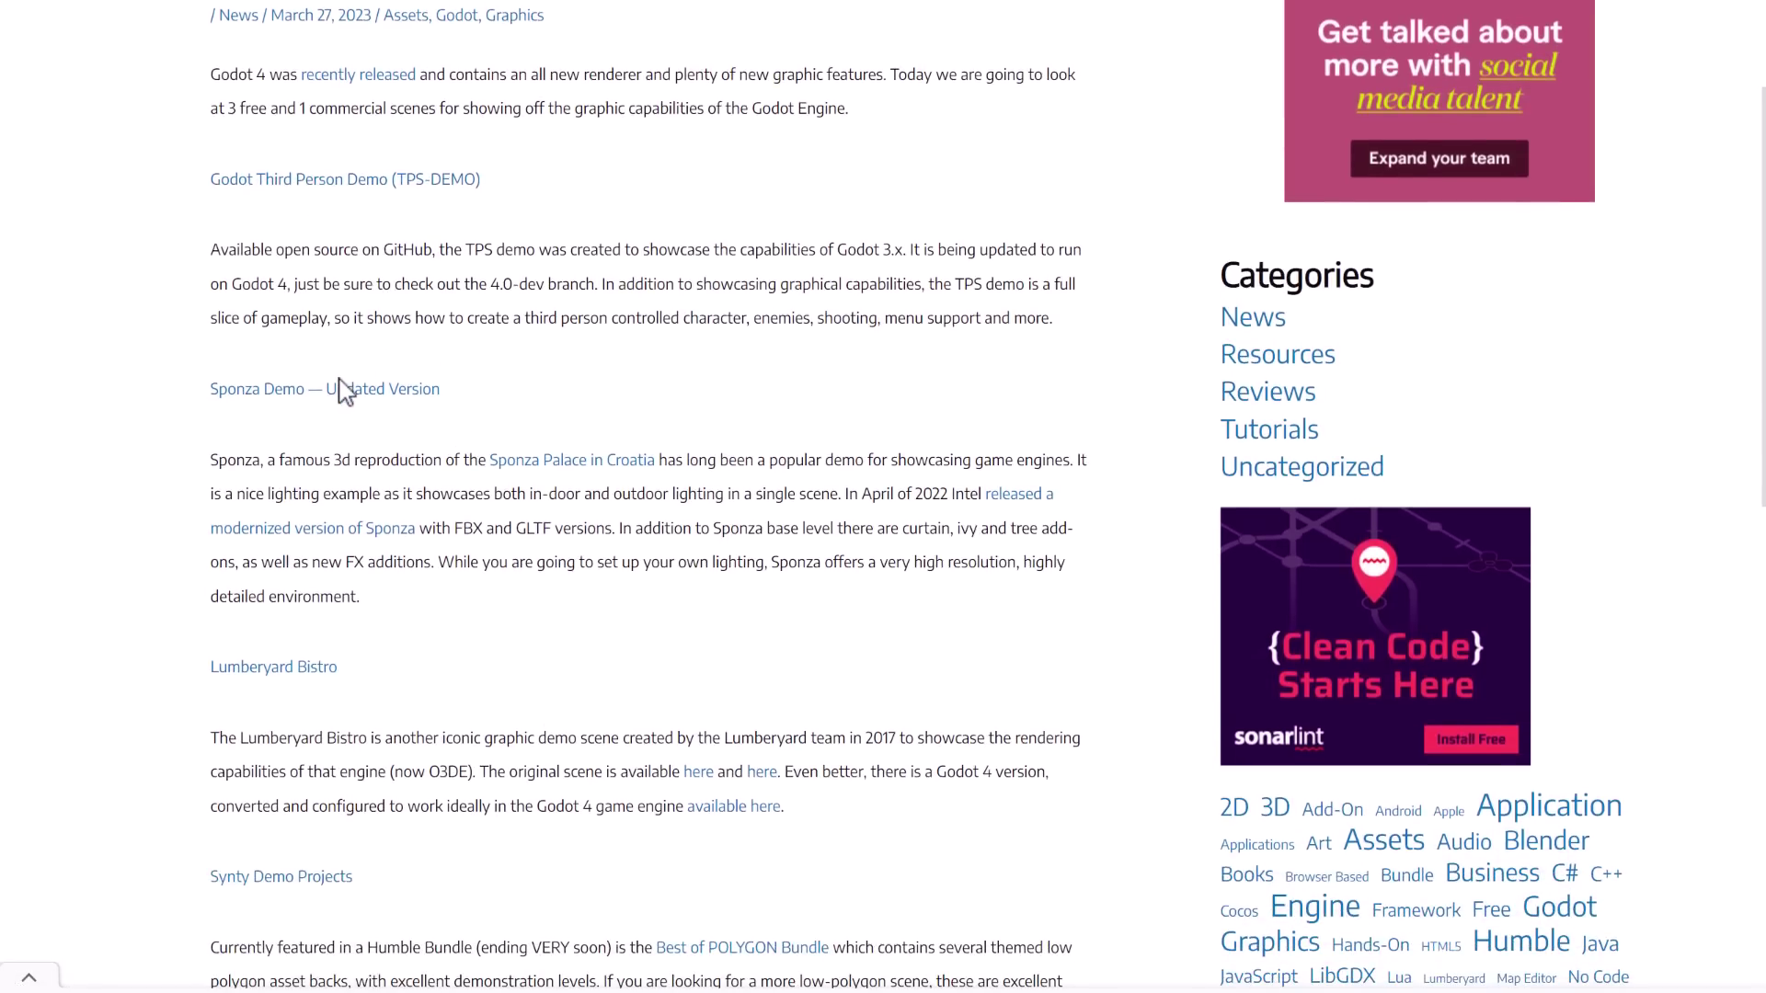
{"action": "scroll", "coordinate": [644, 441], "scroll_direction": "down", "scroll_amount": 2}
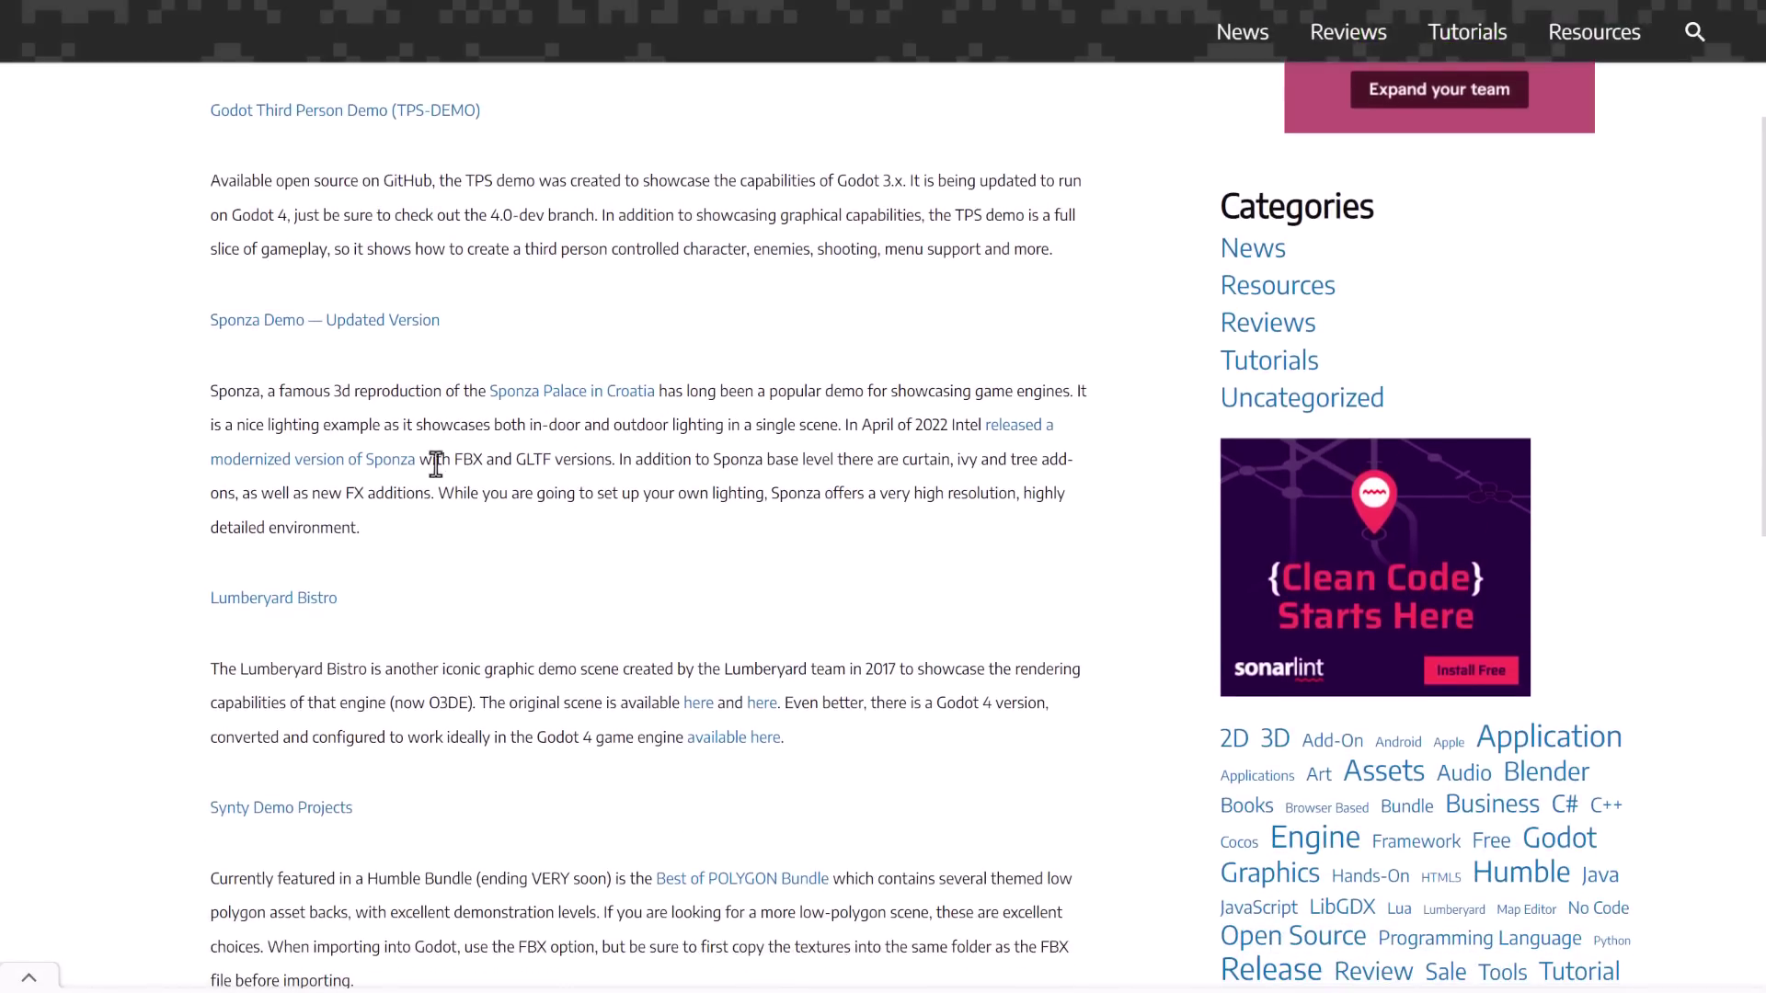
{"action": "scroll", "coordinate": [635, 441], "scroll_direction": "down", "scroll_amount": 1}
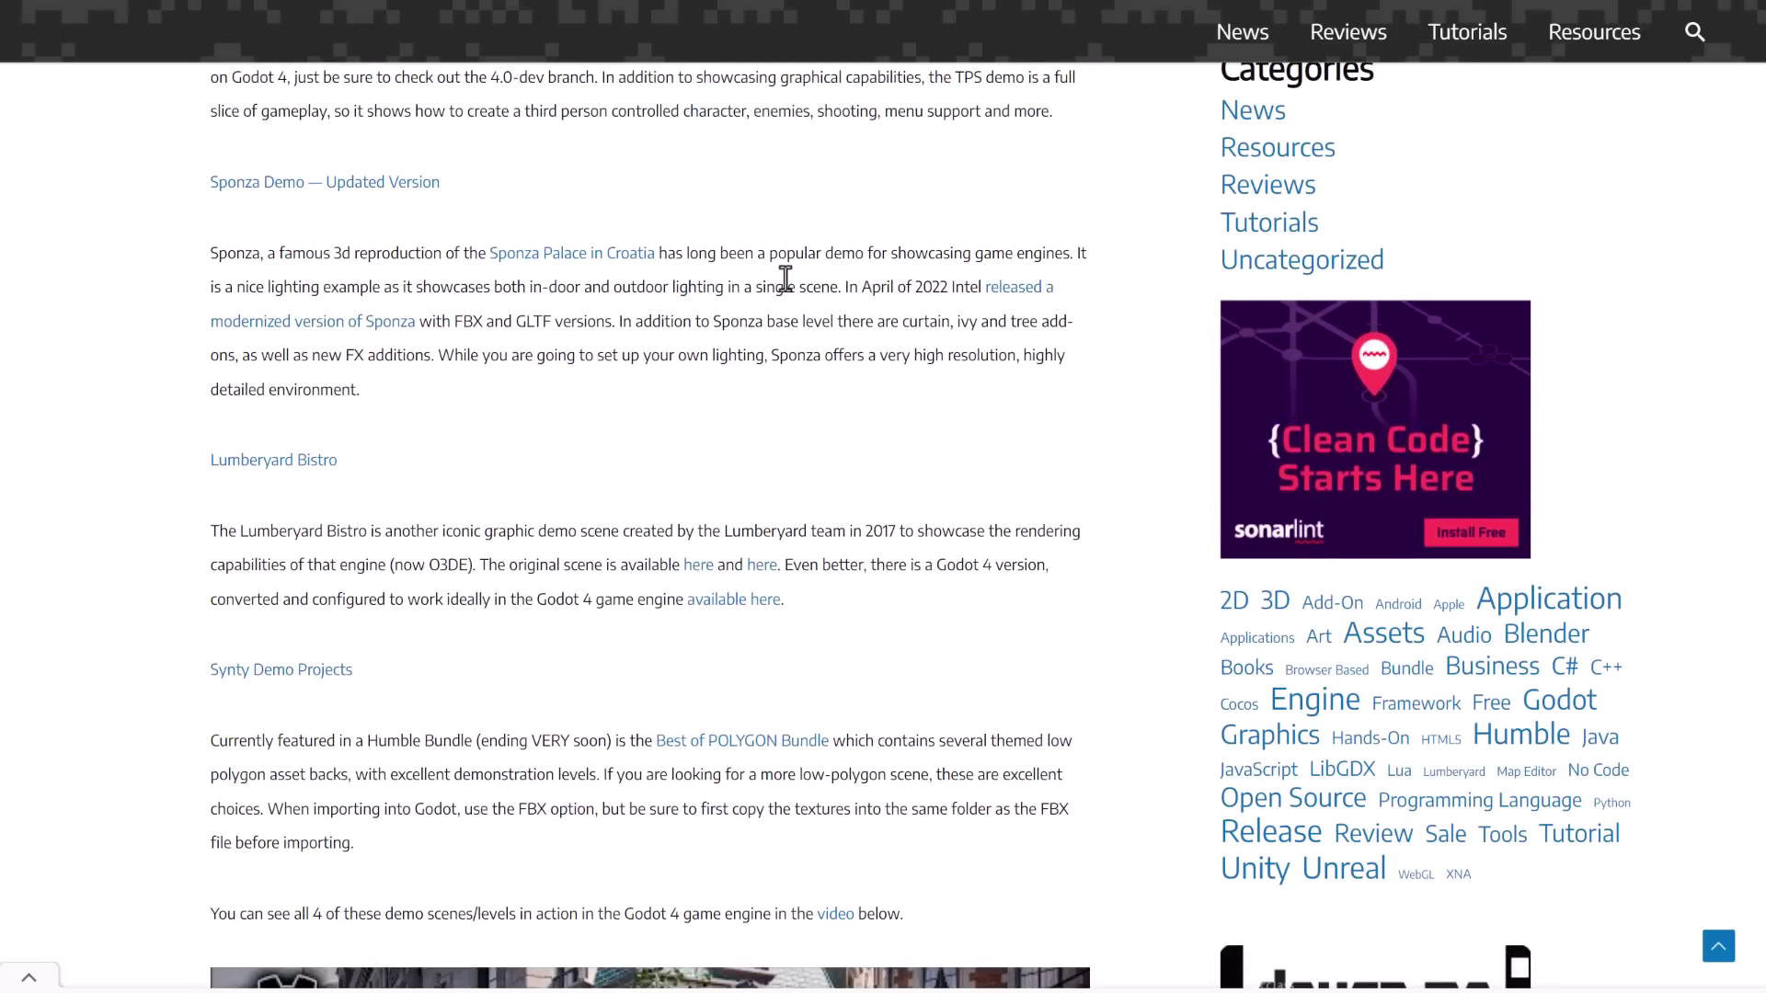
{"action": "scroll", "coordinate": [781, 278], "scroll_direction": "down", "scroll_amount": 3}
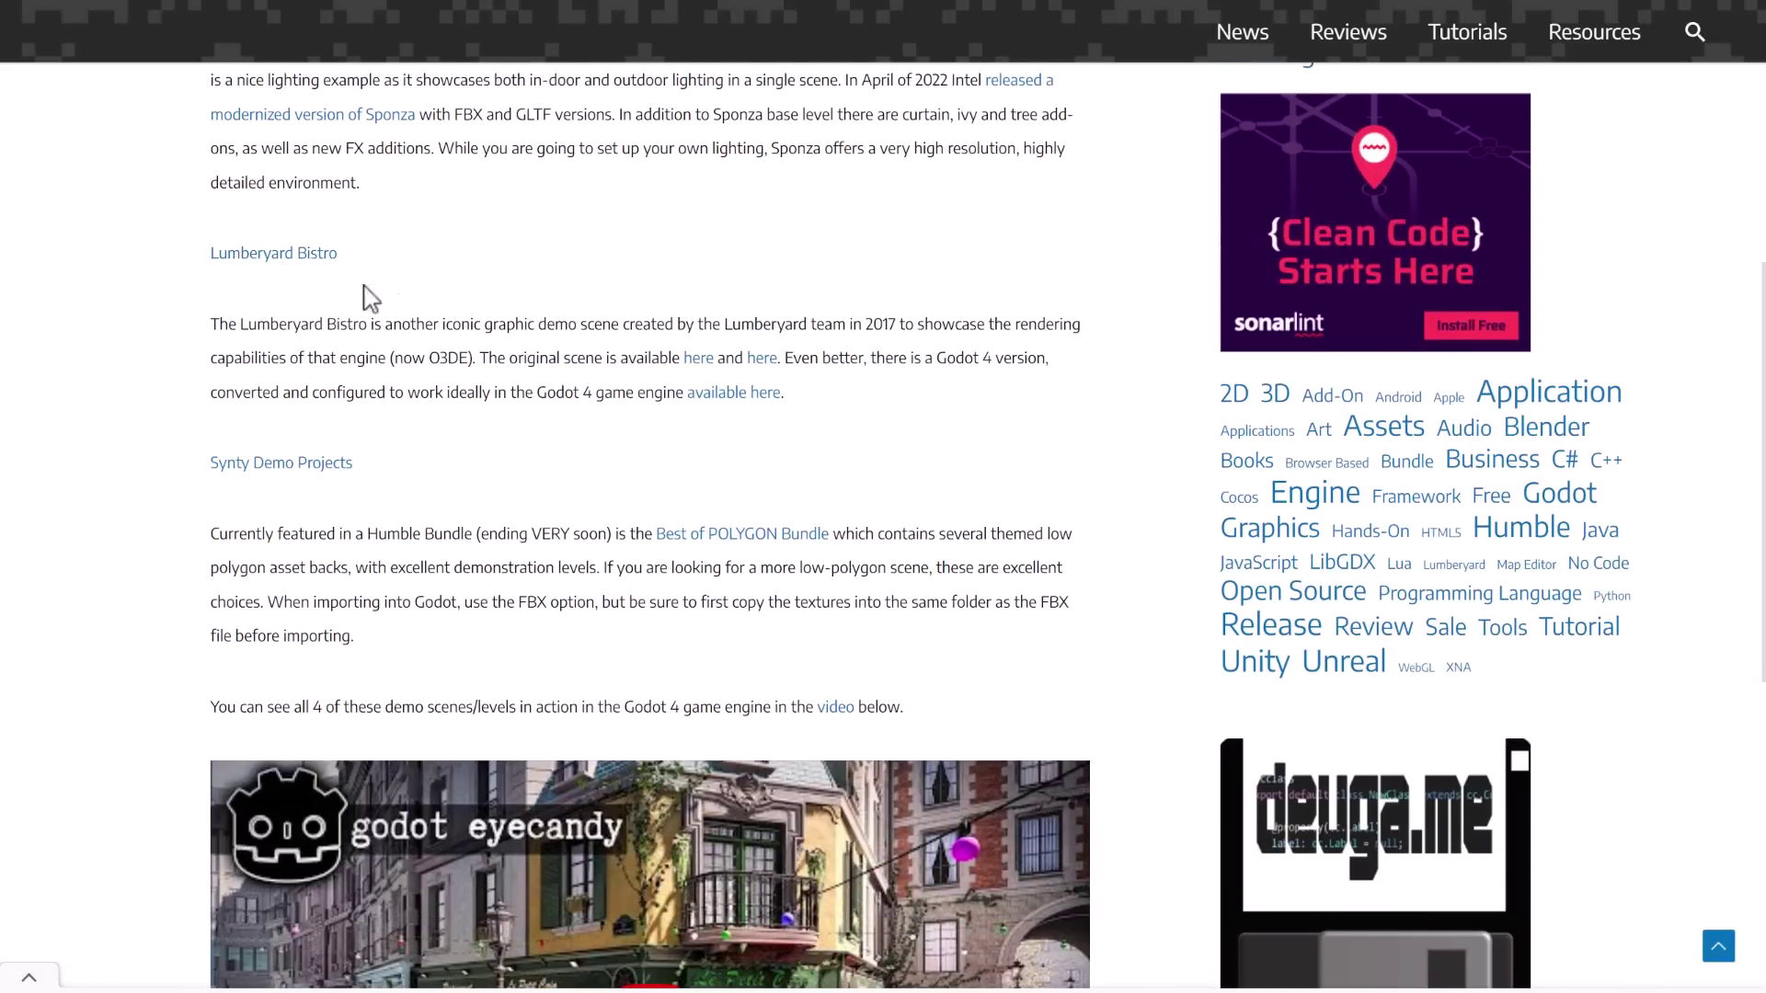
{"action": "scroll", "coordinate": [422, 295], "scroll_direction": "down", "scroll_amount": 5}
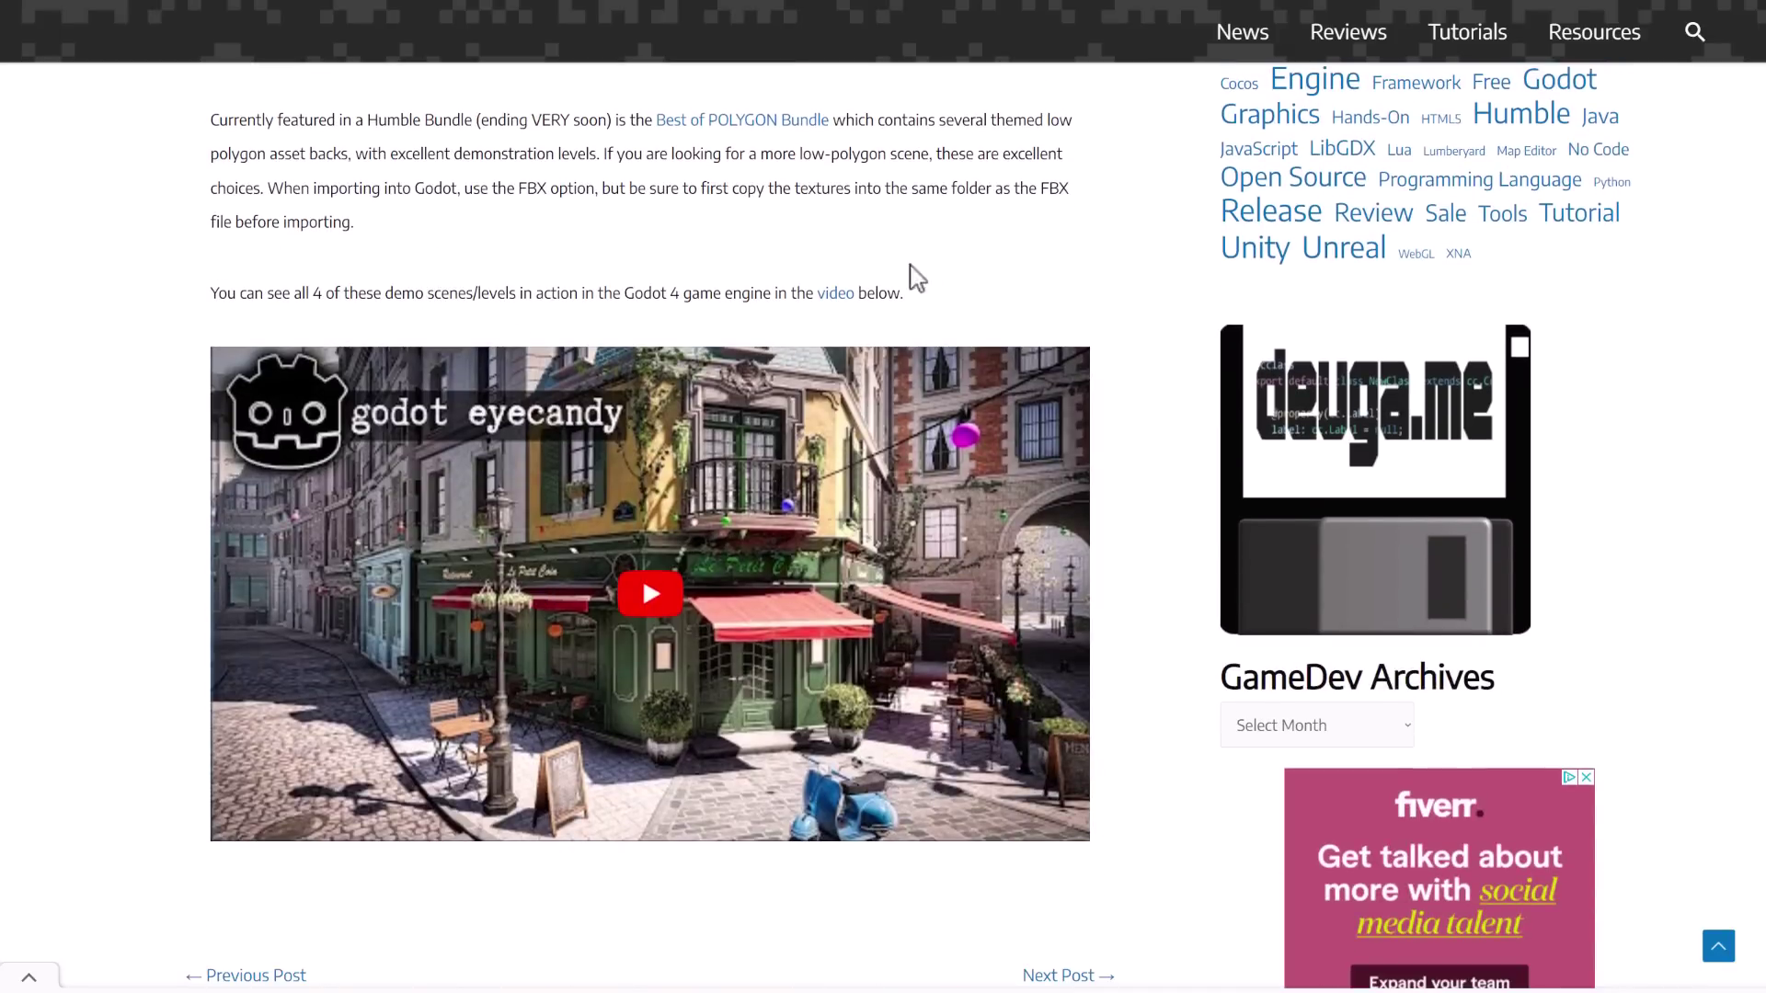
{"action": "key", "text": "ctrl+Tab"}
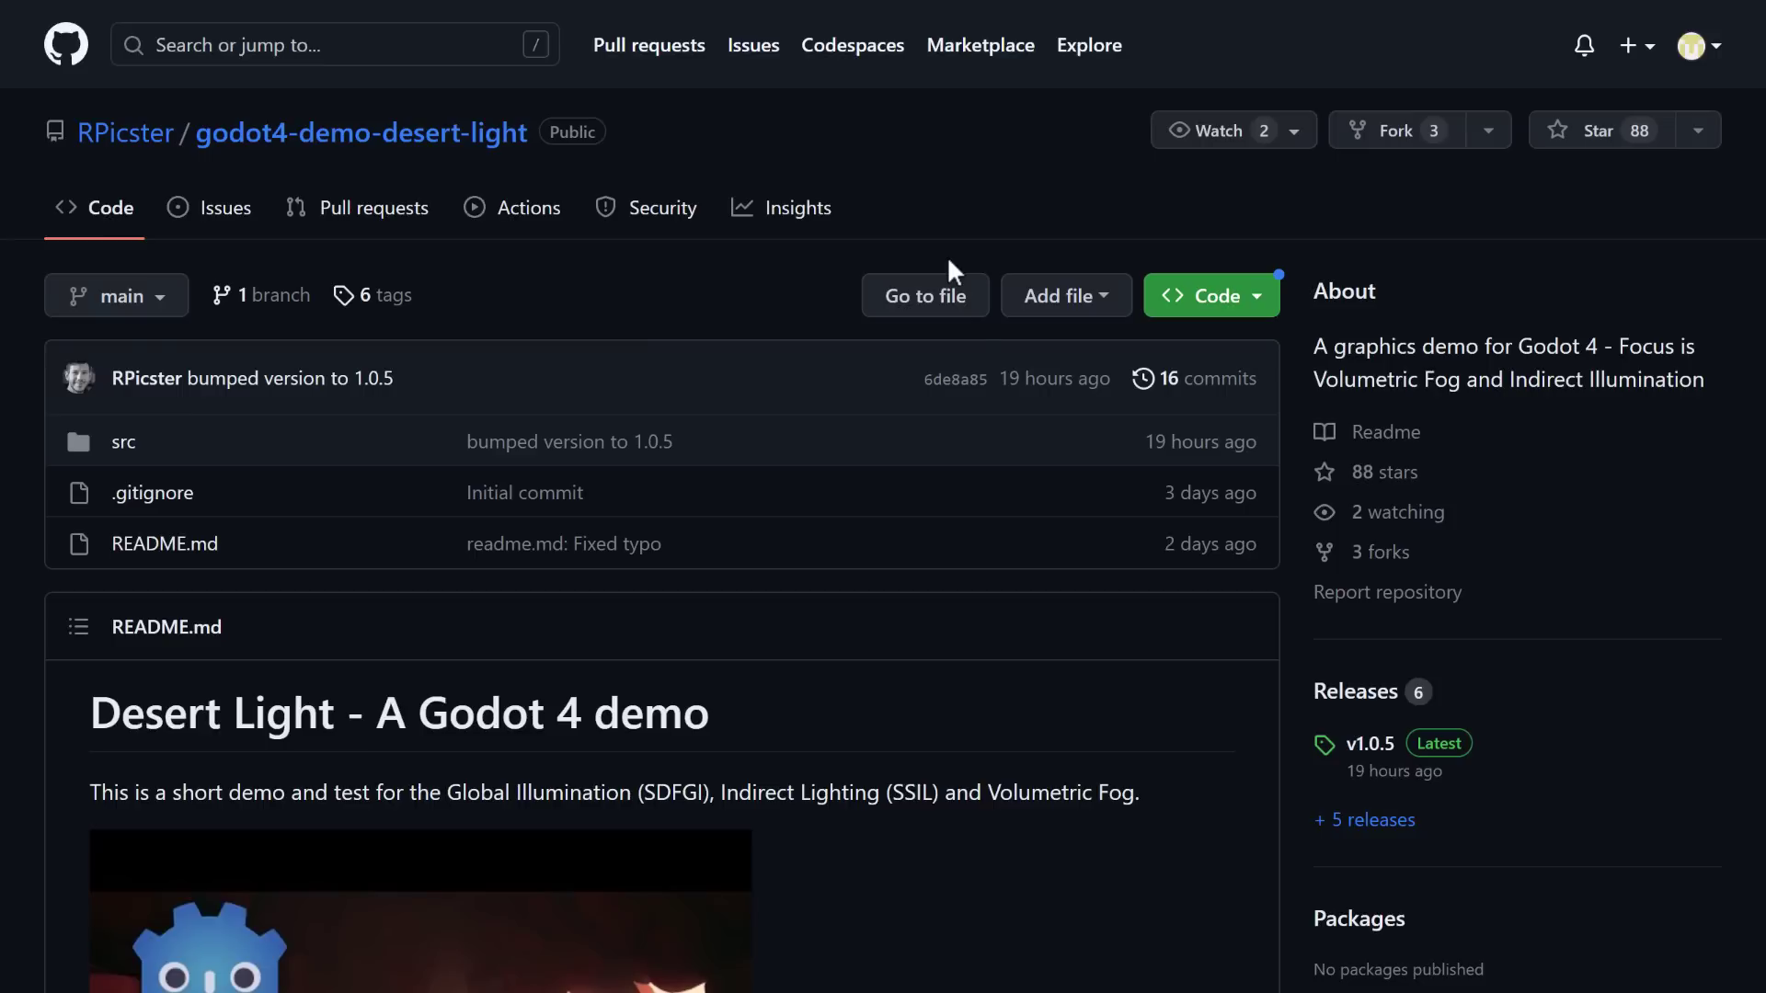
- Scroll through the Desert Light README and its listed day-cycle controls
{"action": "scroll", "coordinate": [966, 423], "scroll_direction": "down", "scroll_amount": 5}
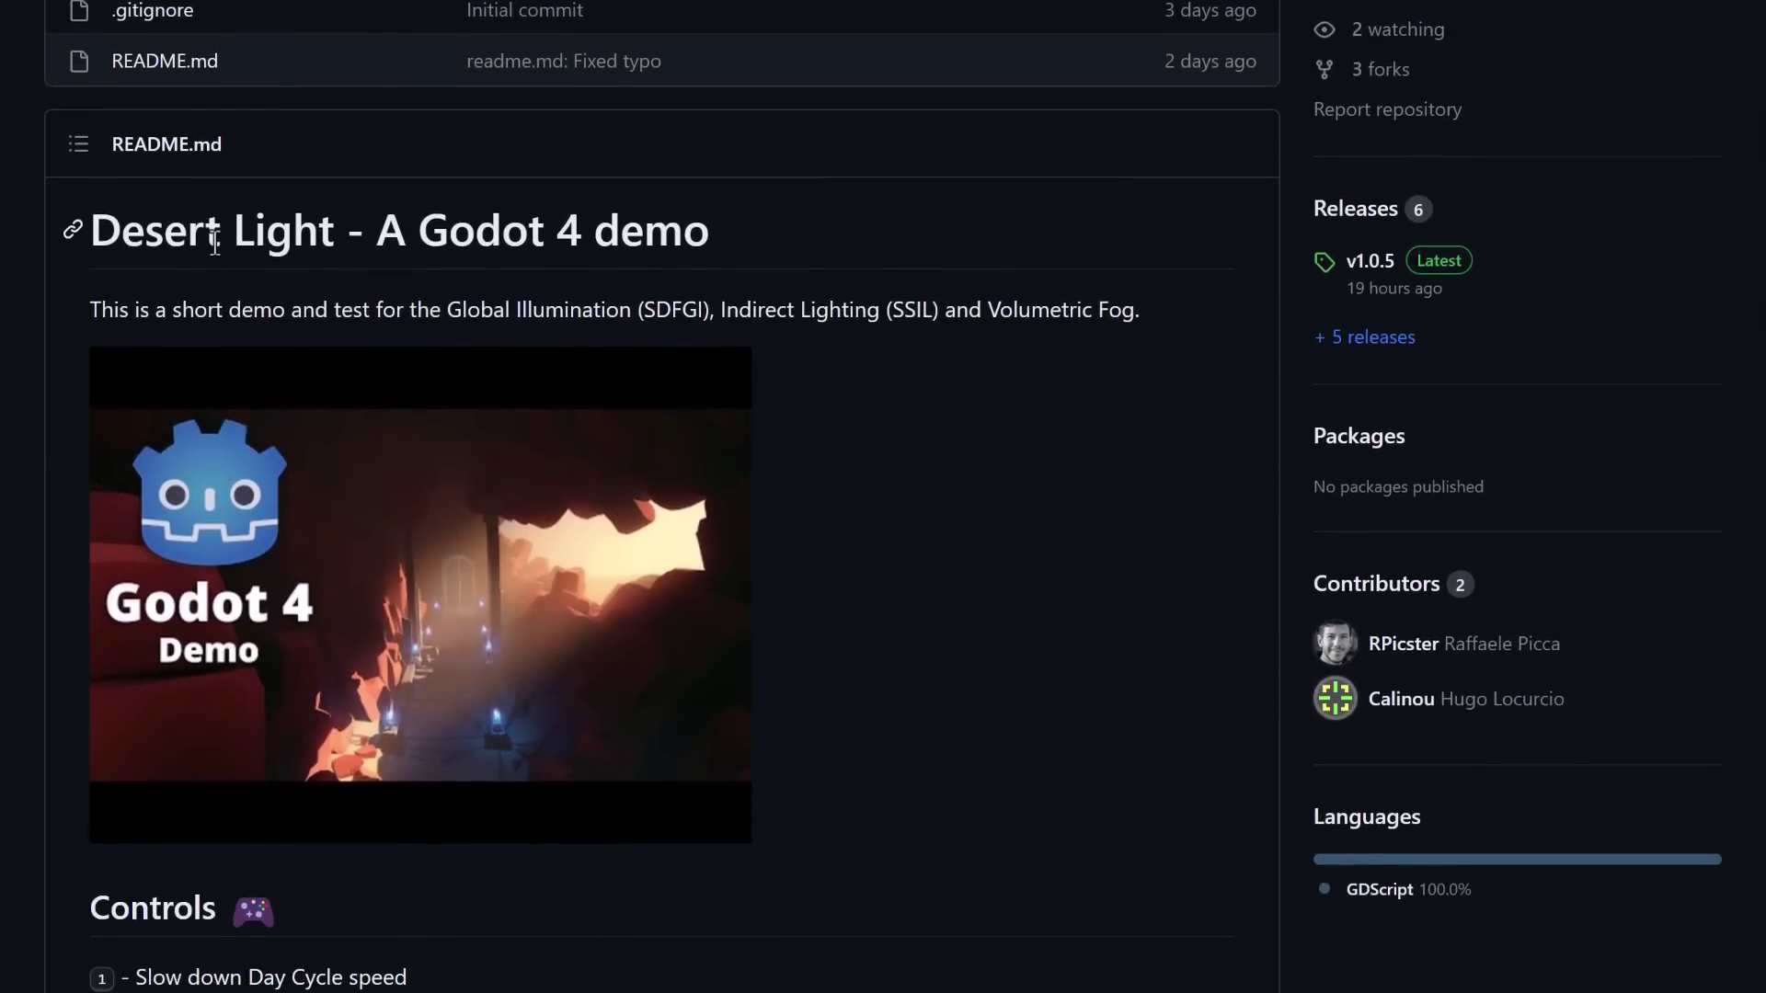
{"action": "scroll", "coordinate": [693, 300], "scroll_direction": "up", "scroll_amount": 4}
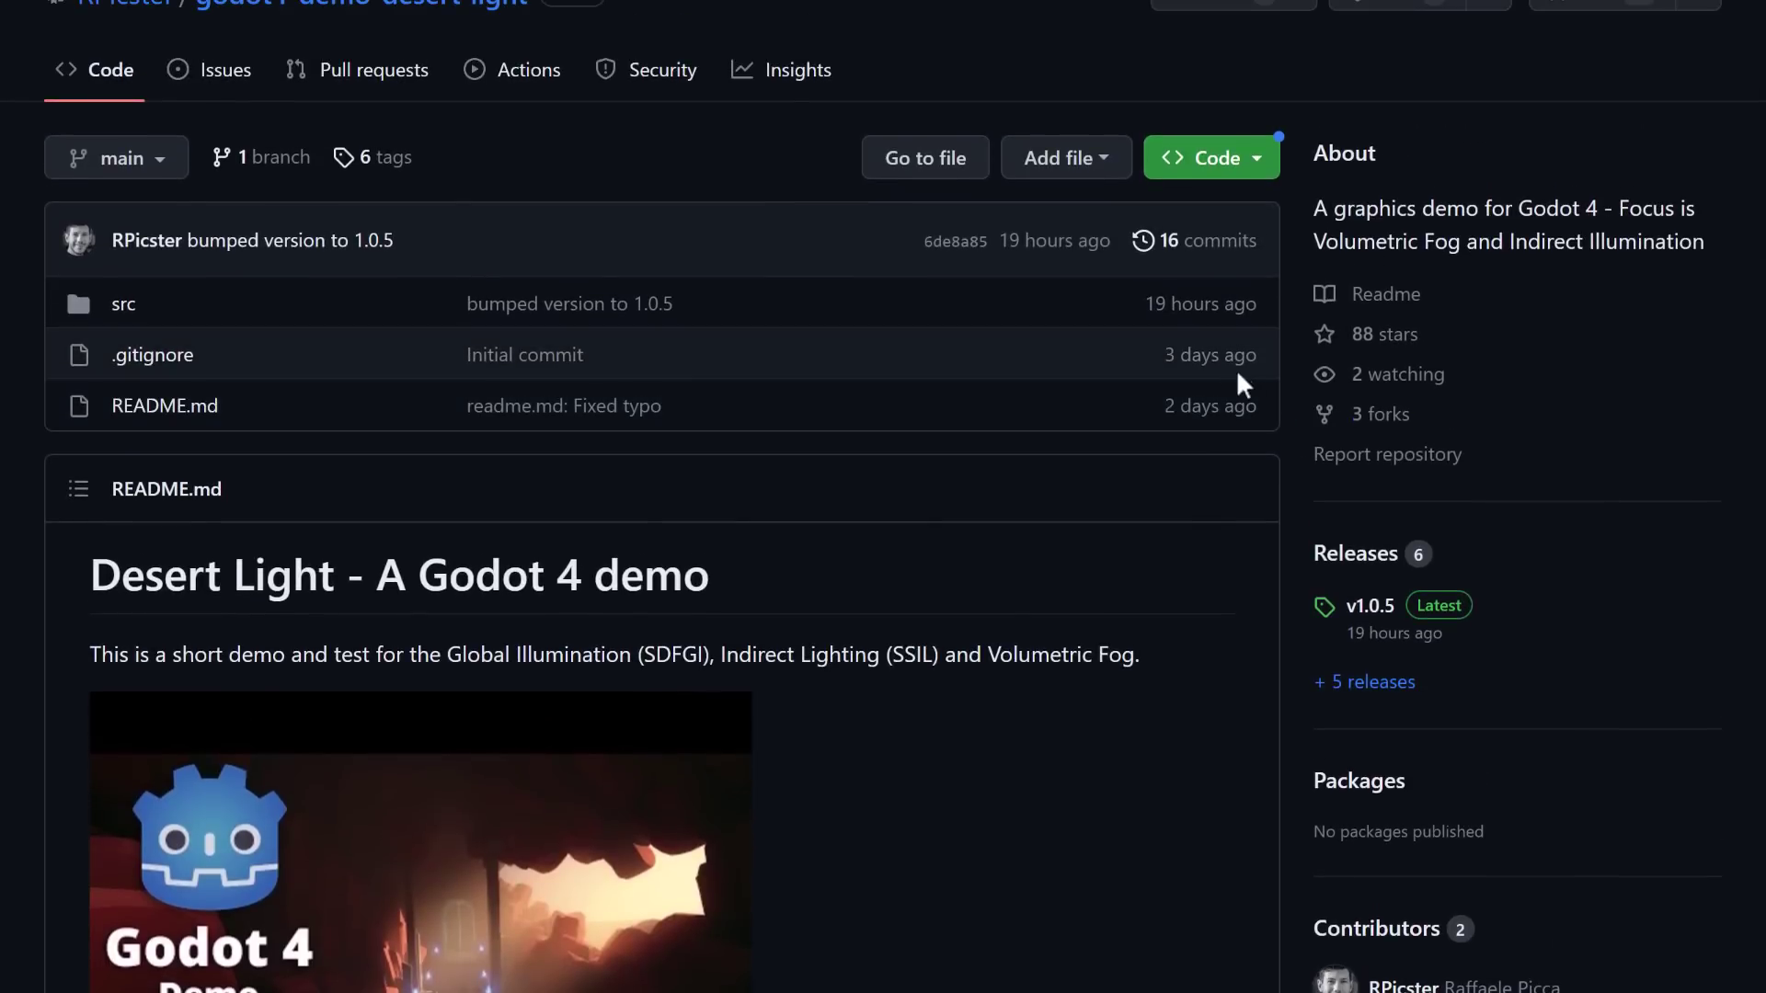
{"action": "scroll", "coordinate": [1160, 493], "scroll_direction": "up", "scroll_amount": 2}
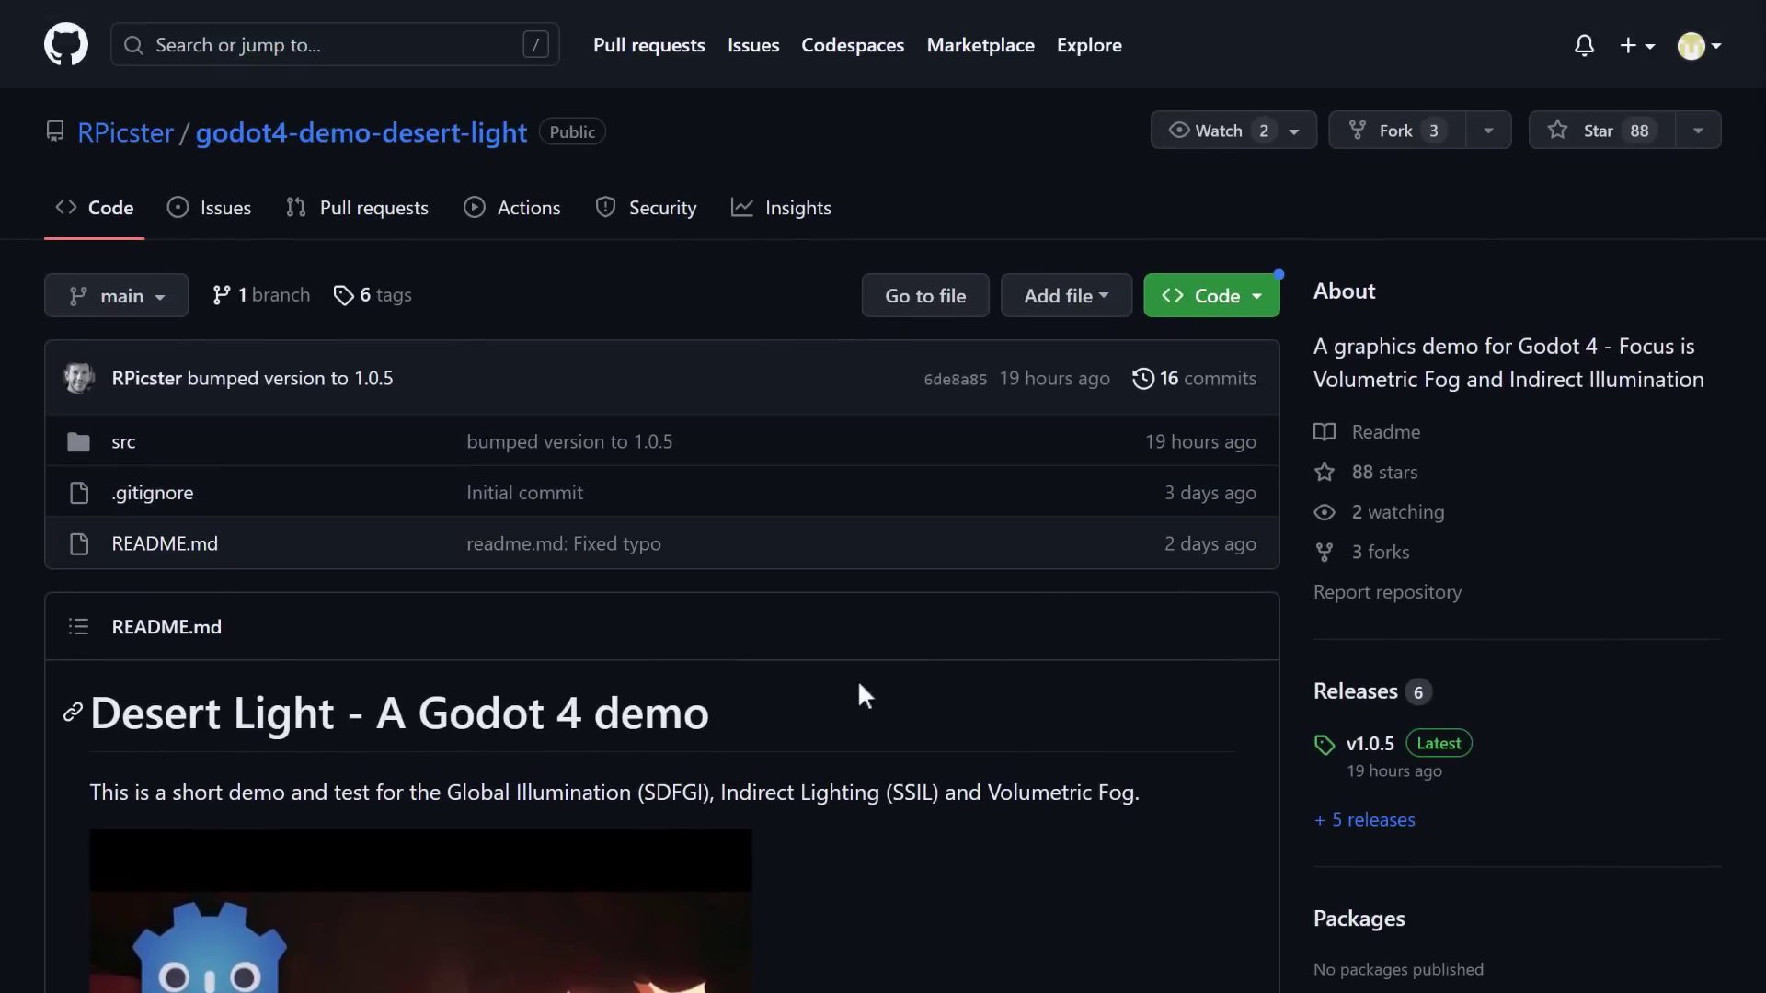
{"action": "scroll", "coordinate": [631, 402], "scroll_direction": "down", "scroll_amount": 2}
{"action": "scroll", "coordinate": [634, 405], "scroll_direction": "down", "scroll_amount": 2}
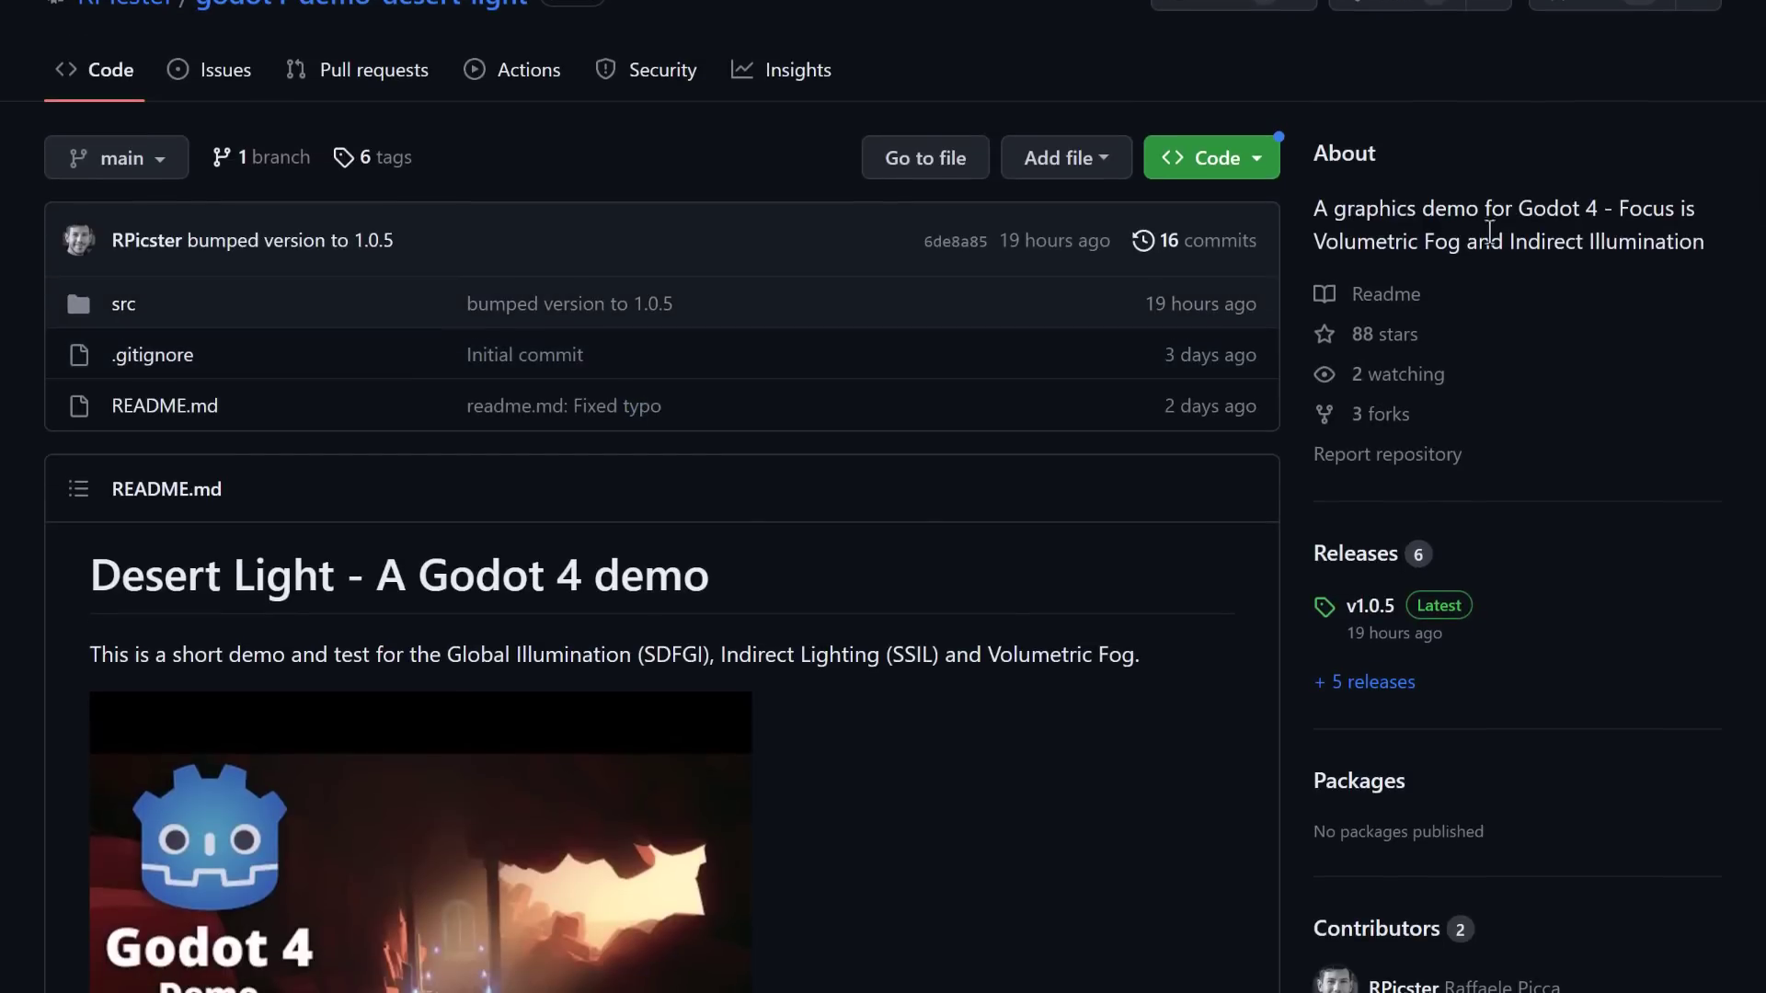
{"action": "scroll", "coordinate": [923, 563], "scroll_direction": "down", "scroll_amount": 2}
{"action": "scroll", "coordinate": [918, 547], "scroll_direction": "down", "scroll_amount": 4}
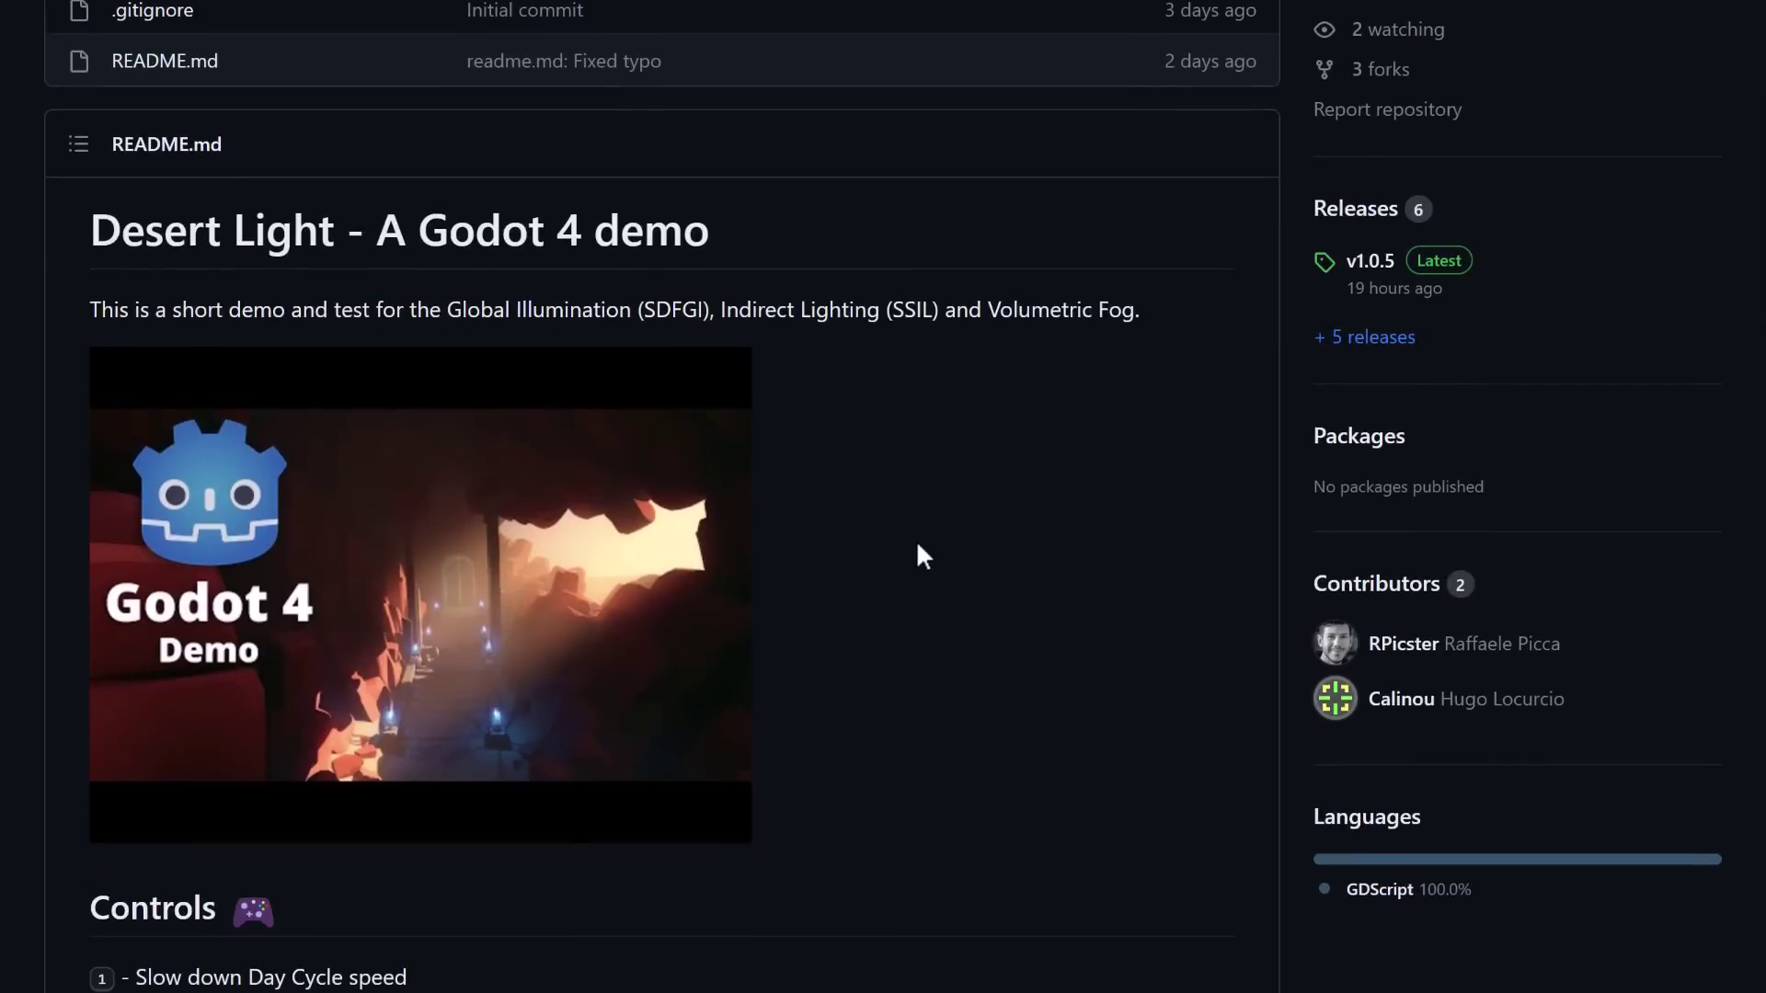
{"action": "scroll", "coordinate": [887, 347], "scroll_direction": "down", "scroll_amount": 3}
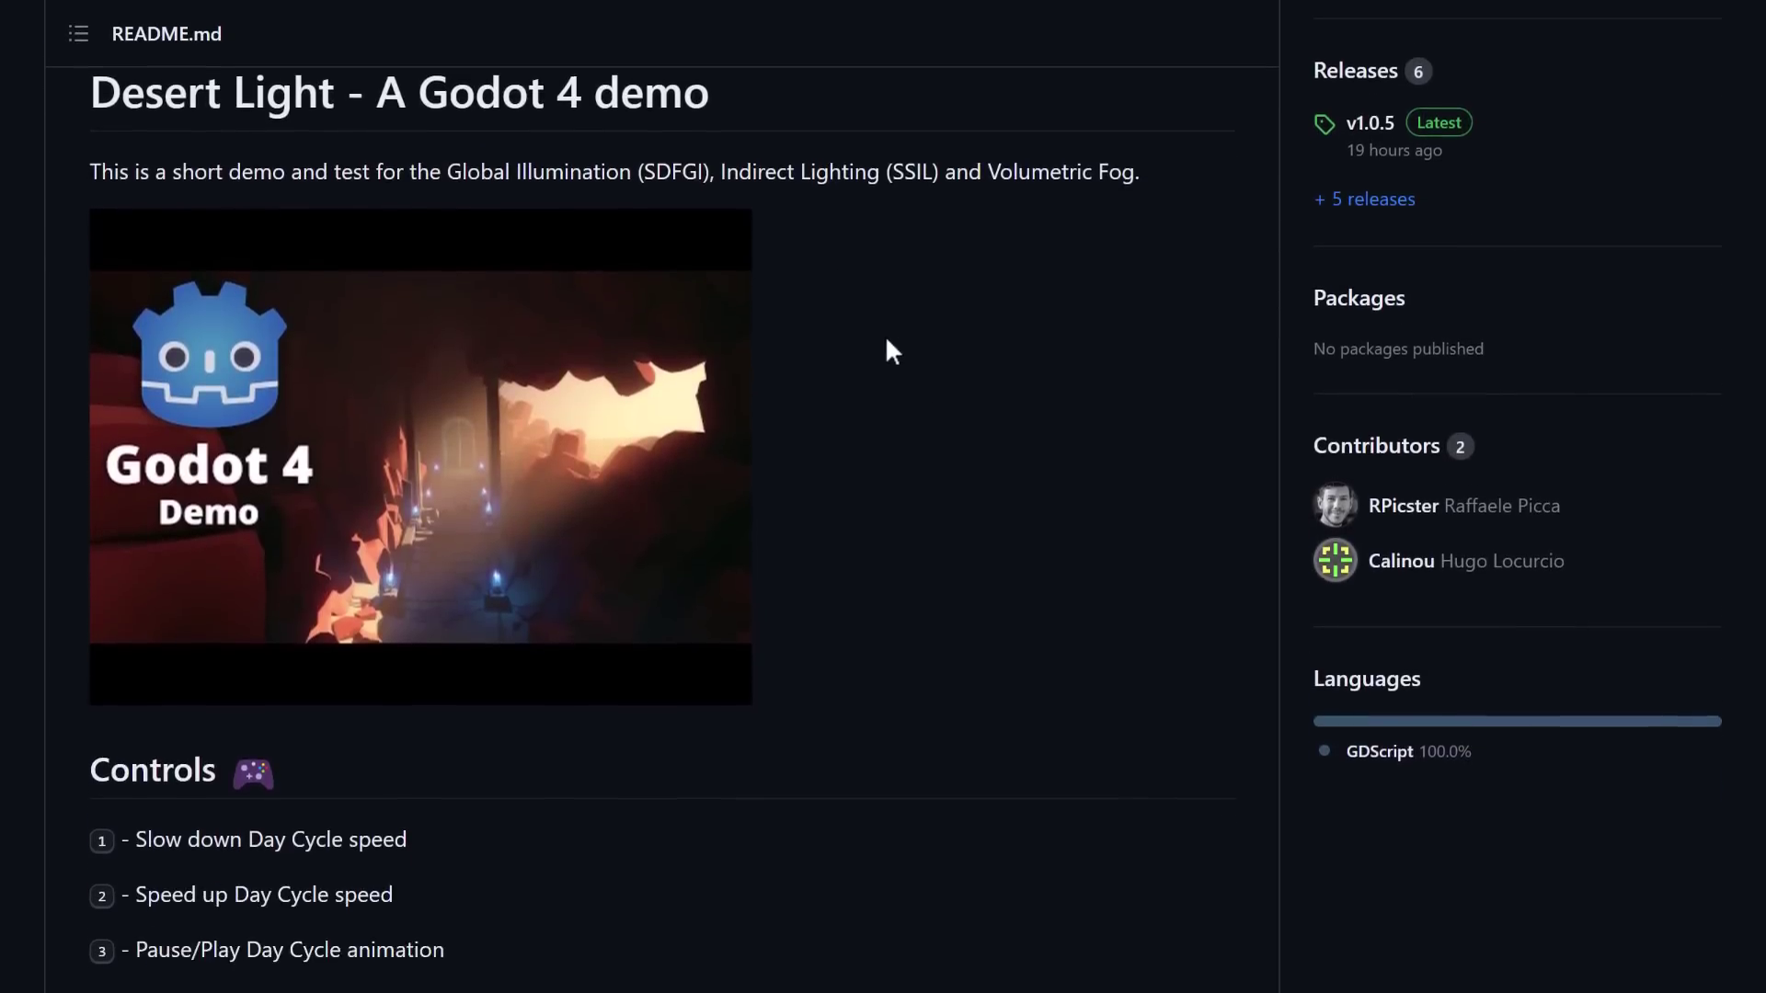
{"action": "scroll", "coordinate": [885, 335], "scroll_direction": "up", "scroll_amount": 1}
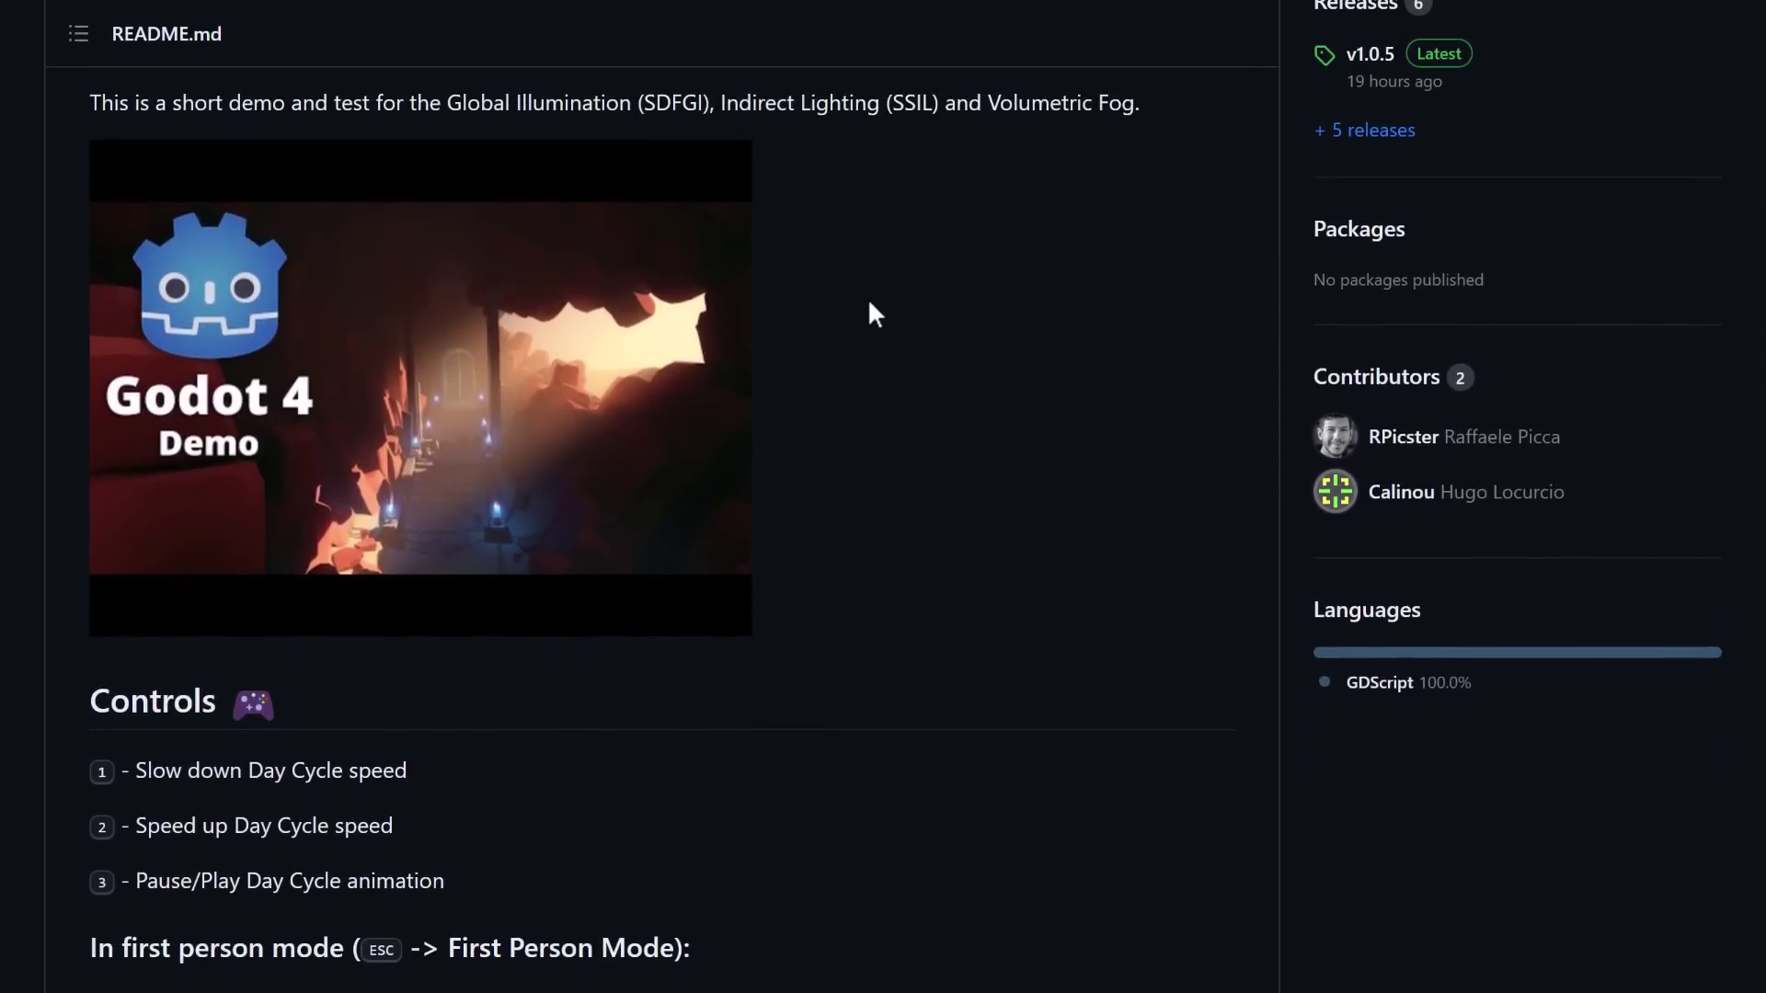
{"action": "scroll", "coordinate": [868, 296], "scroll_direction": "up", "scroll_amount": 1}
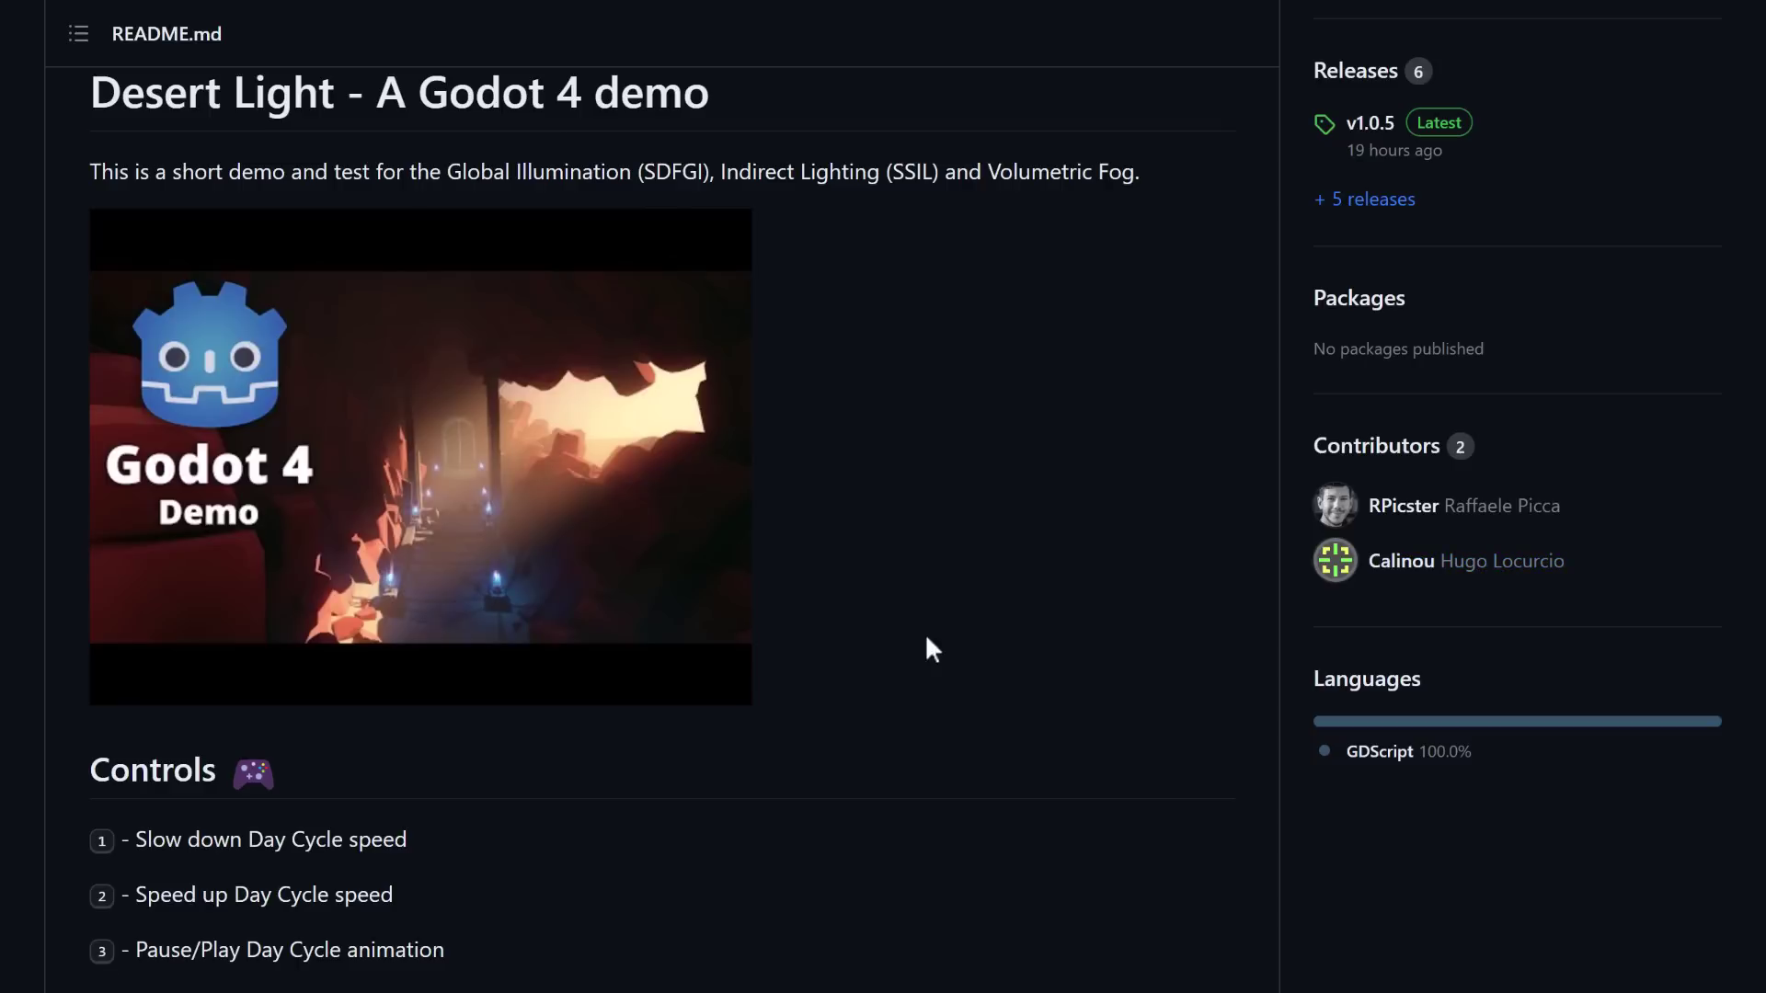
{"action": "scroll", "coordinate": [892, 648], "scroll_direction": "up", "scroll_amount": 5}
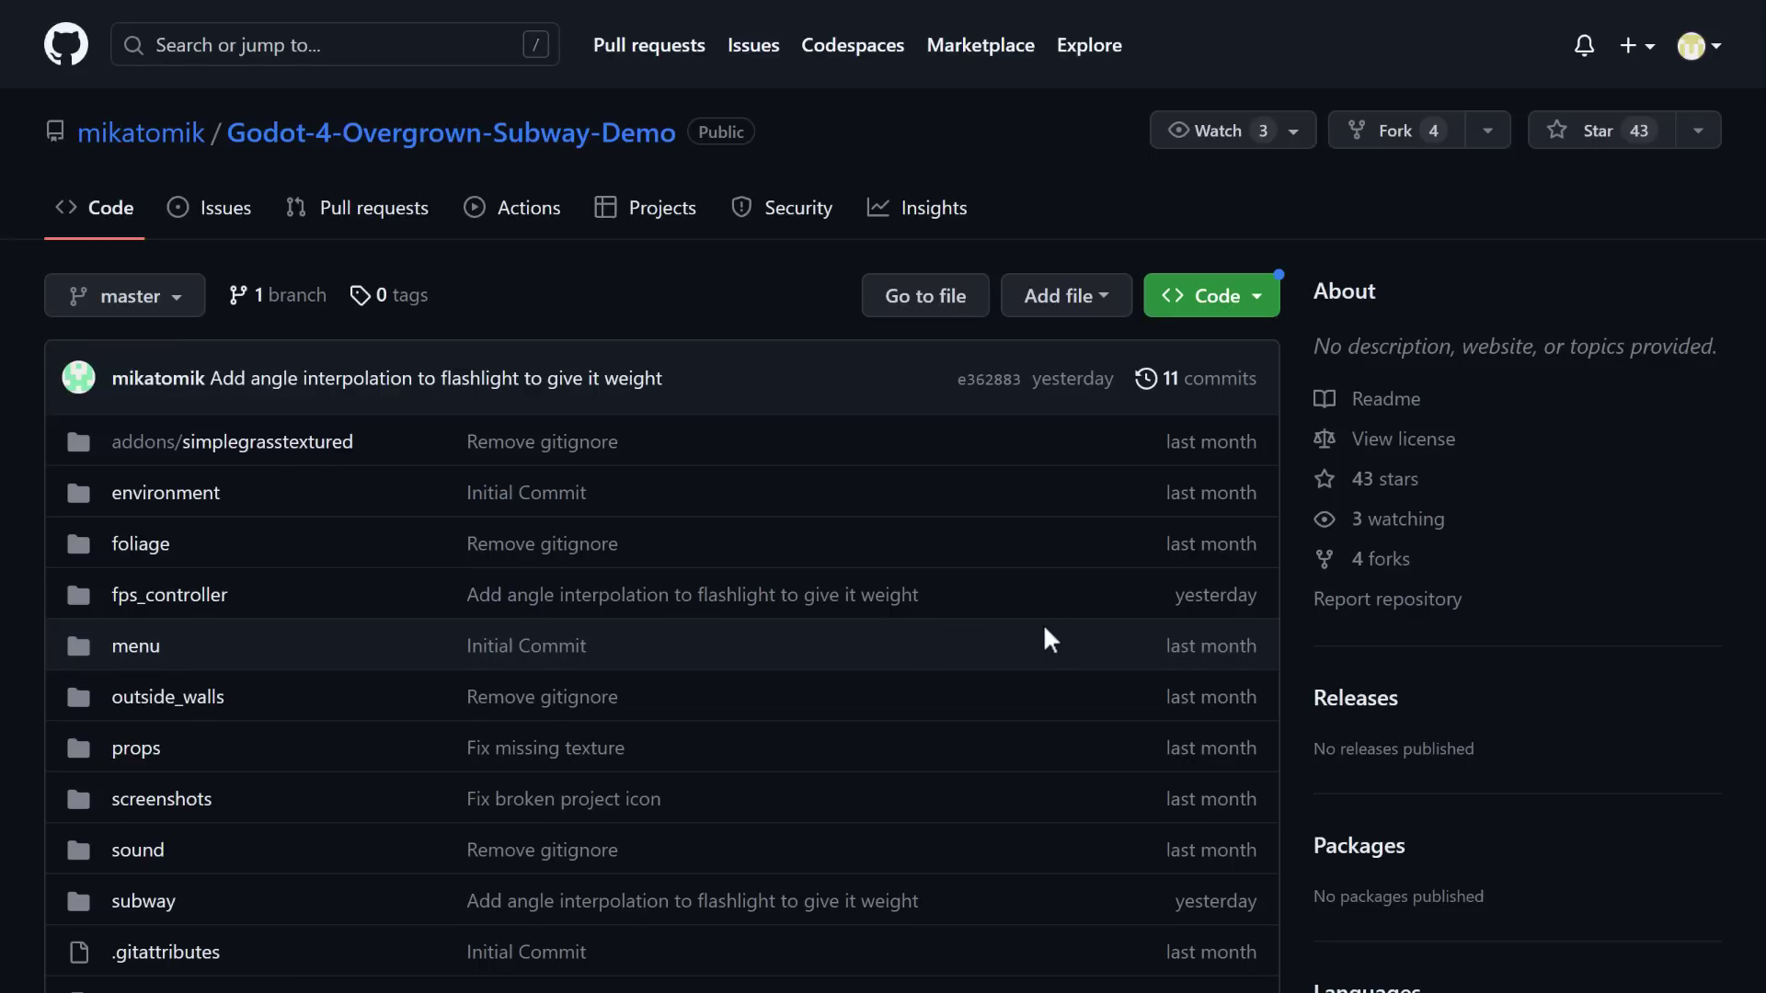
- Open the repository's LICENSE file and read through the CC-BY-NC 4.0 and MIT terms
{"action": "scroll", "coordinate": [1043, 623], "scroll_direction": "down", "scroll_amount": 12}
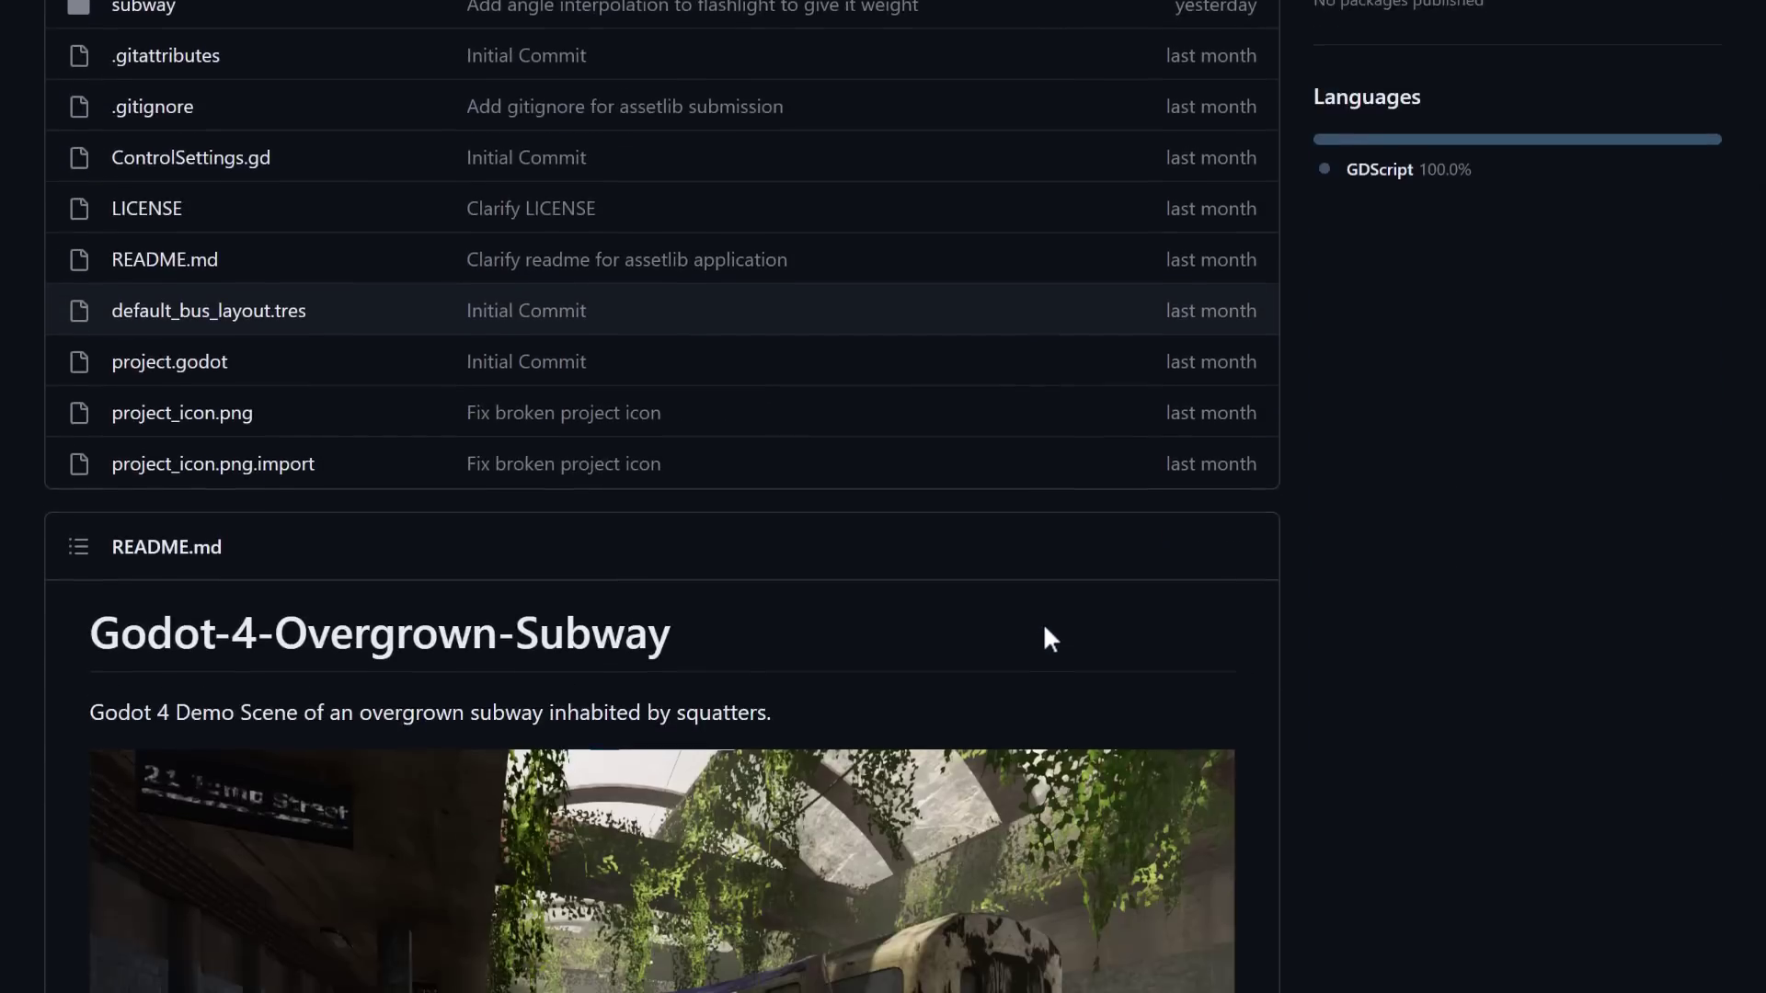
{"action": "scroll", "coordinate": [1043, 622], "scroll_direction": "down", "scroll_amount": 15}
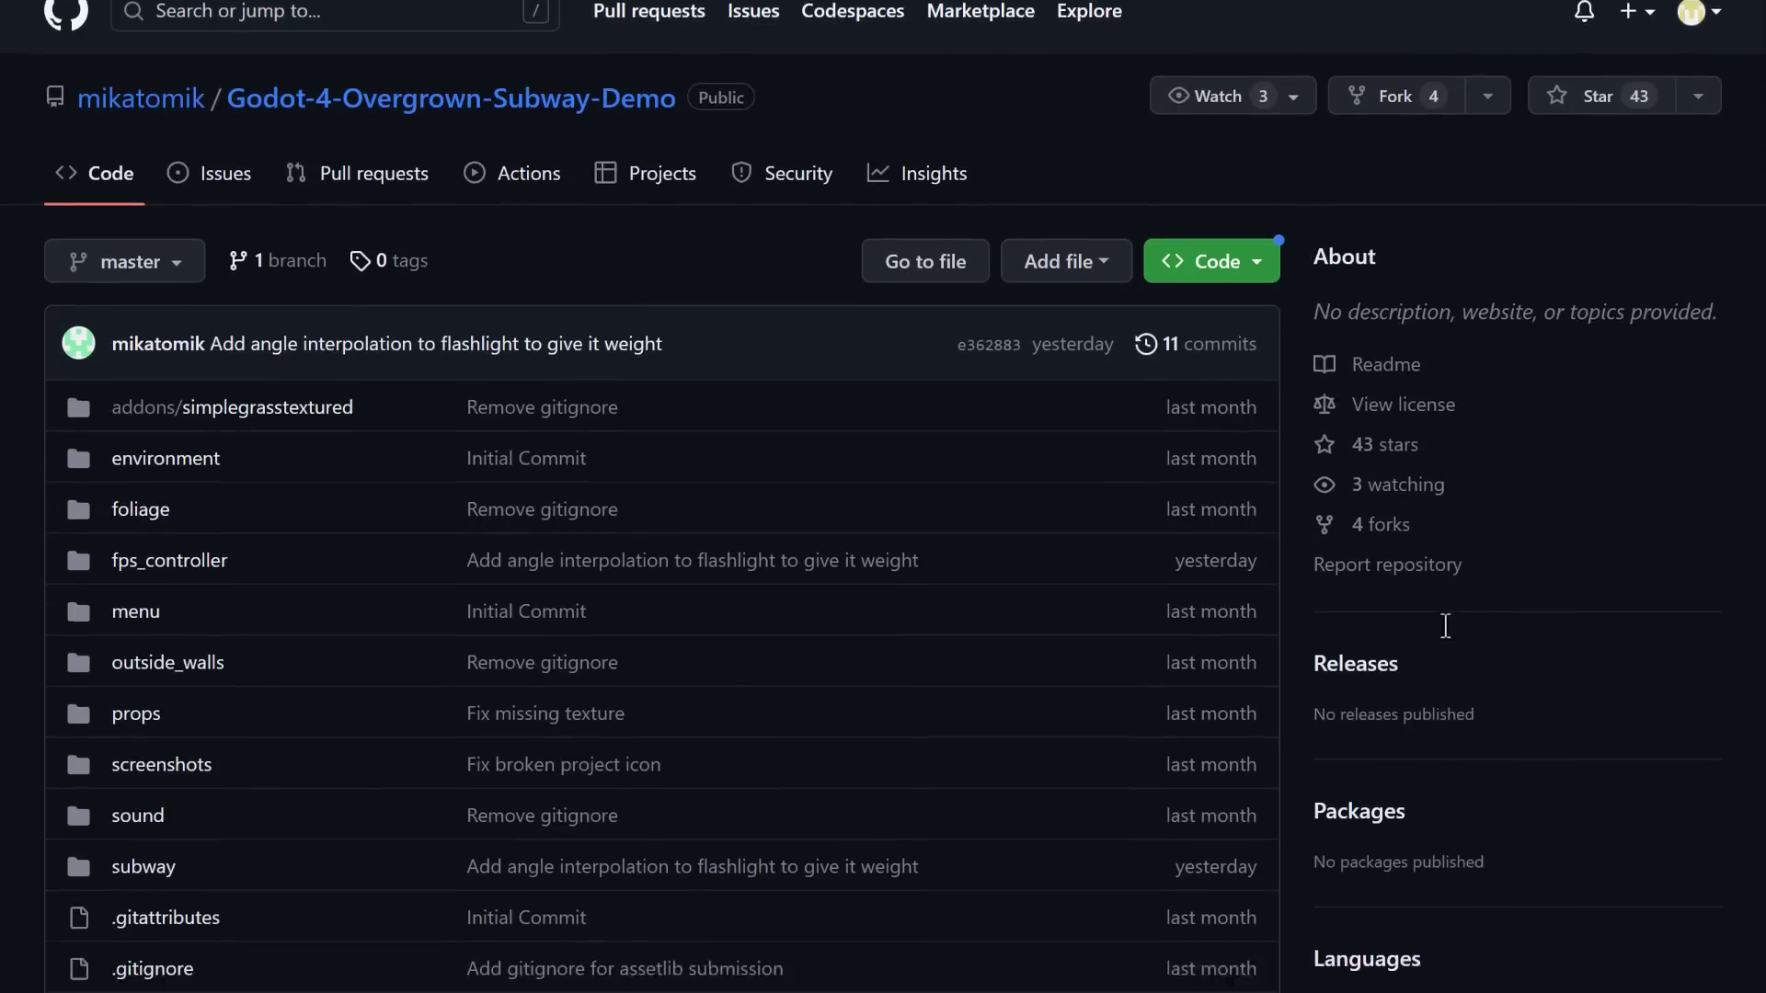
{"action": "scroll", "coordinate": [1443, 618], "scroll_direction": "down", "scroll_amount": 1}
{"action": "scroll", "coordinate": [1431, 614], "scroll_direction": "up", "scroll_amount": 1}
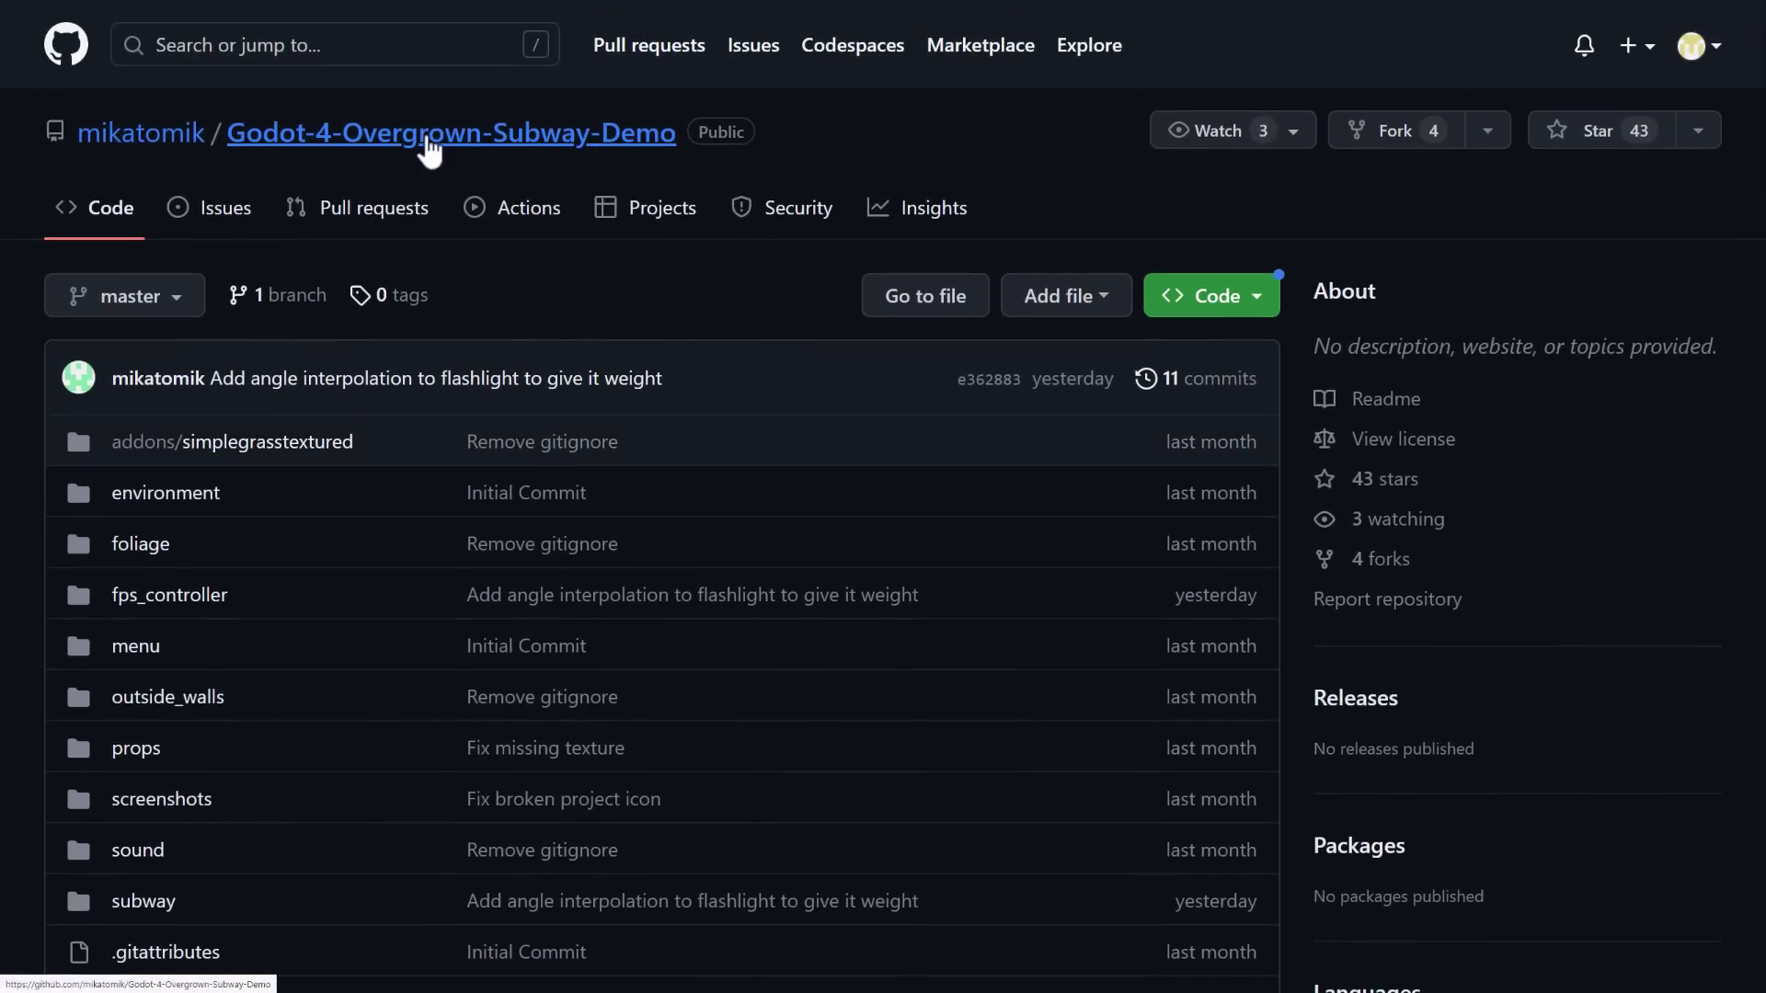
{"action": "left_click", "coordinate": [1400, 447]}
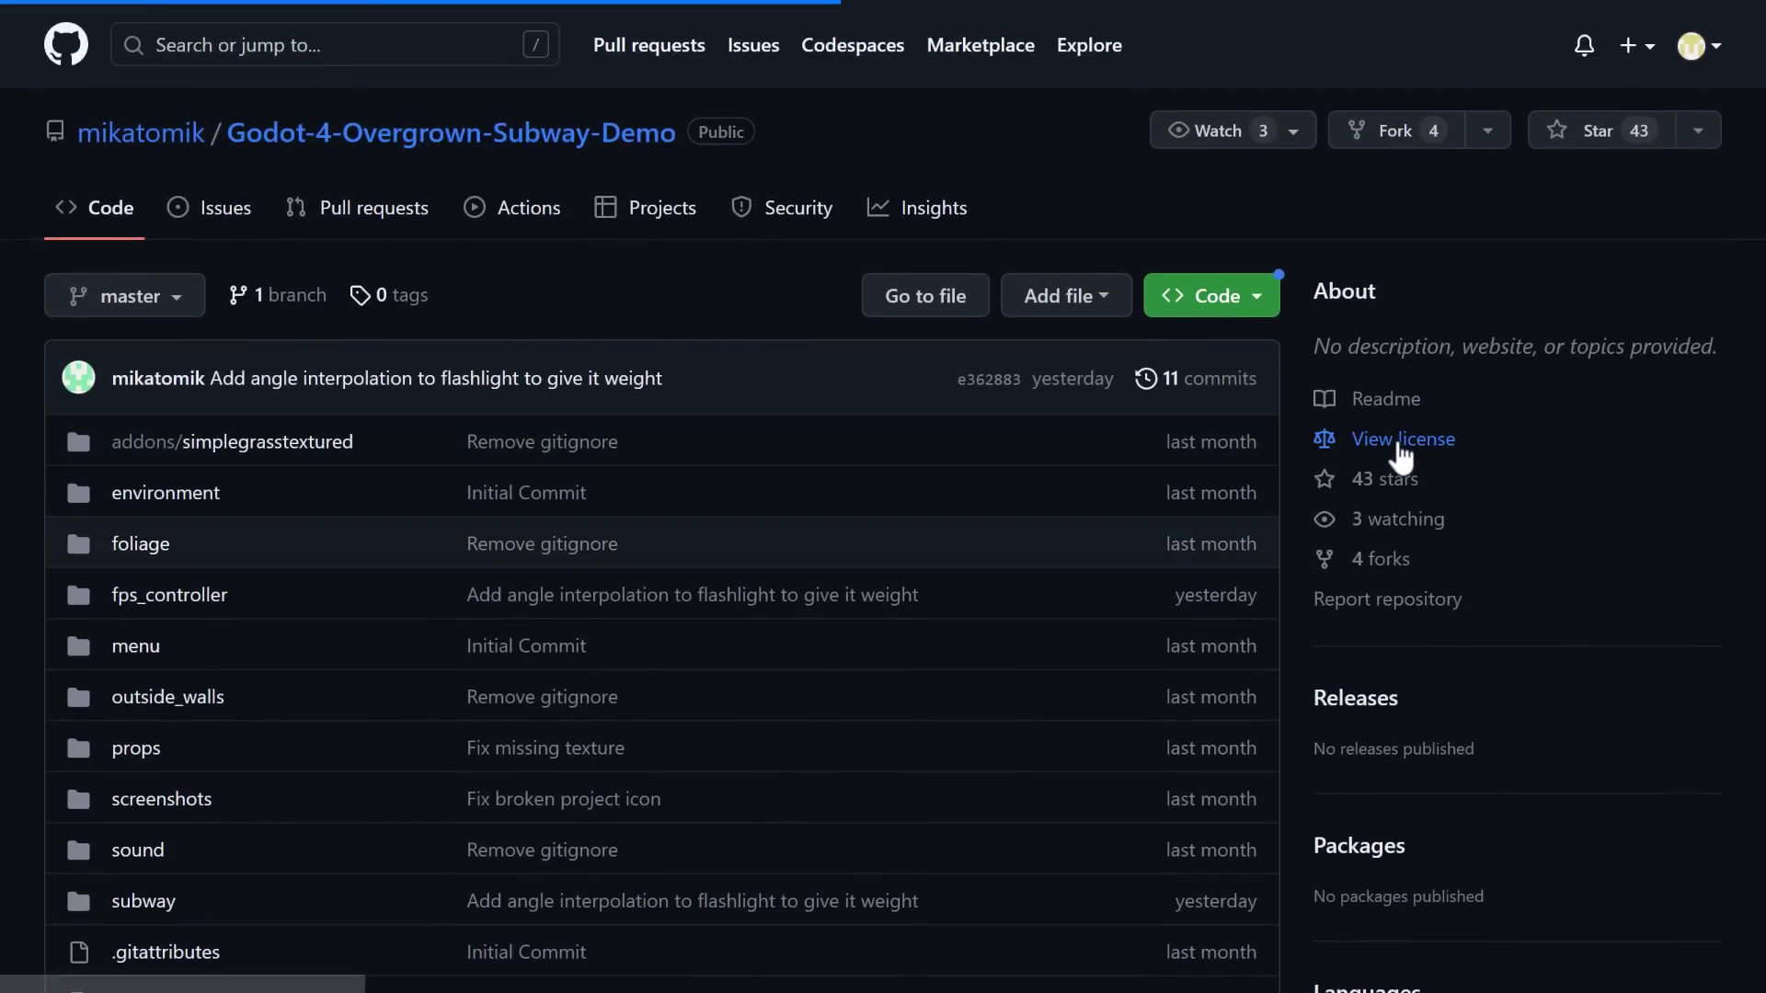
{"action": "scroll", "coordinate": [323, 549], "scroll_direction": "down", "scroll_amount": 3}
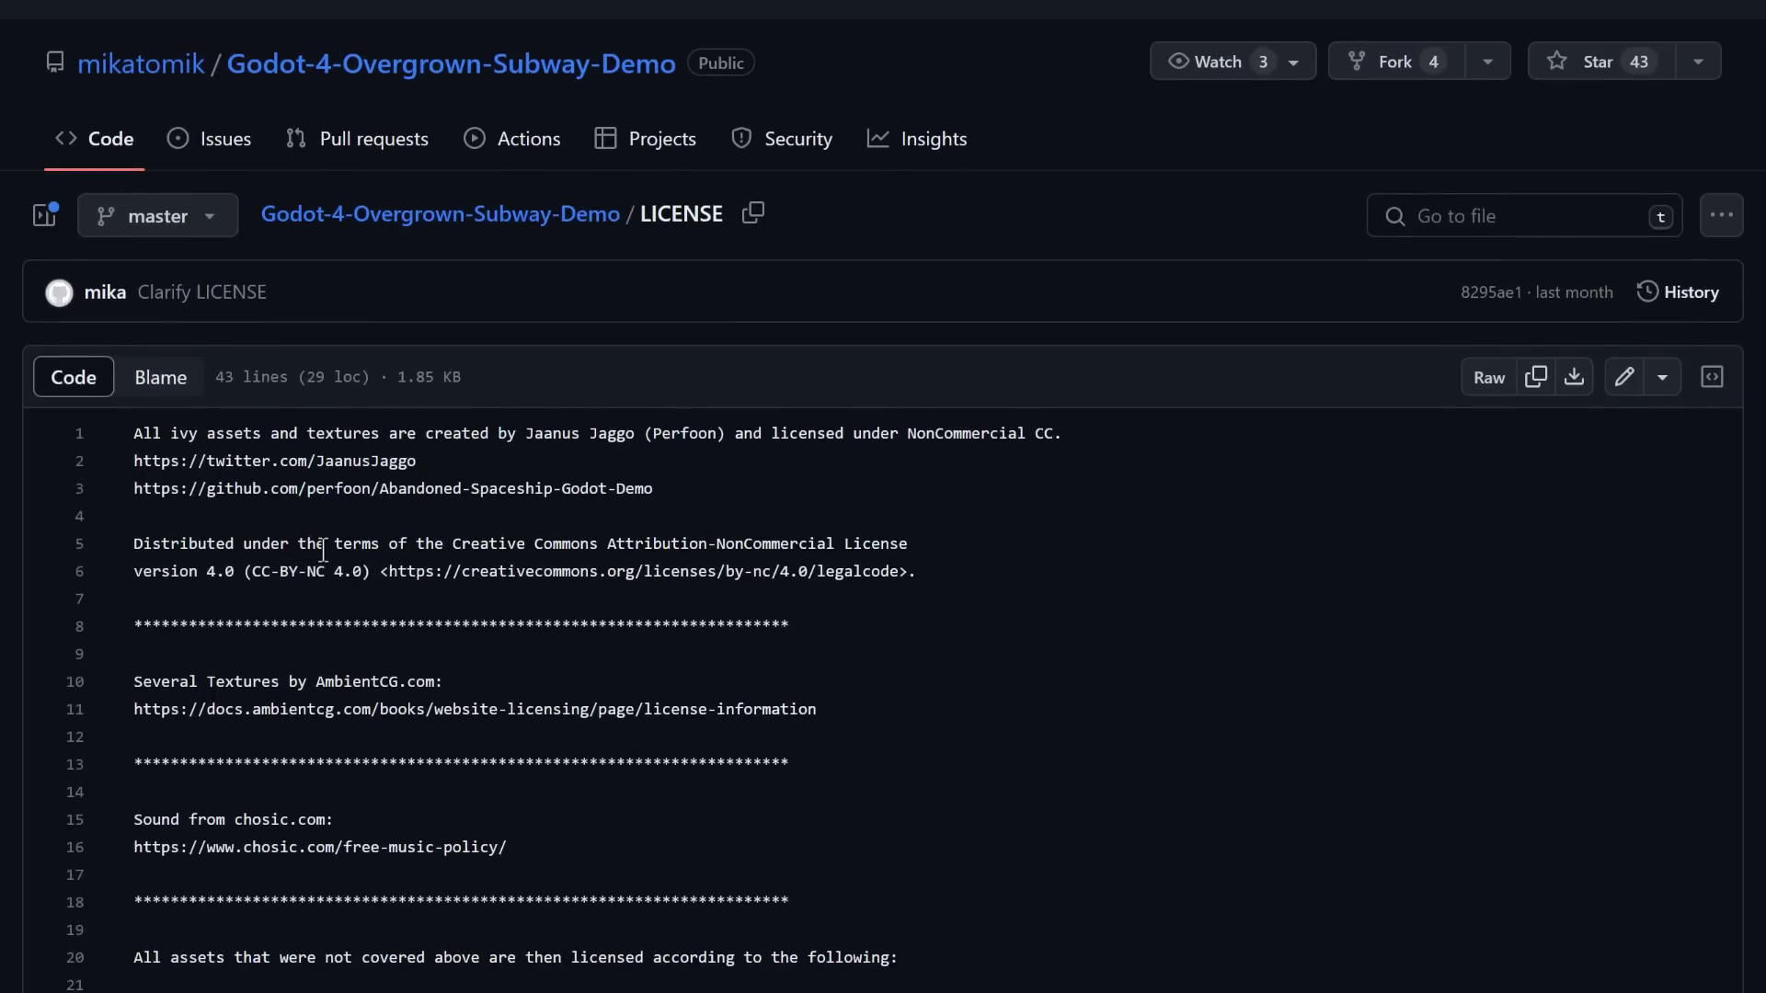
{"action": "scroll", "coordinate": [323, 543], "scroll_direction": "down", "scroll_amount": 1}
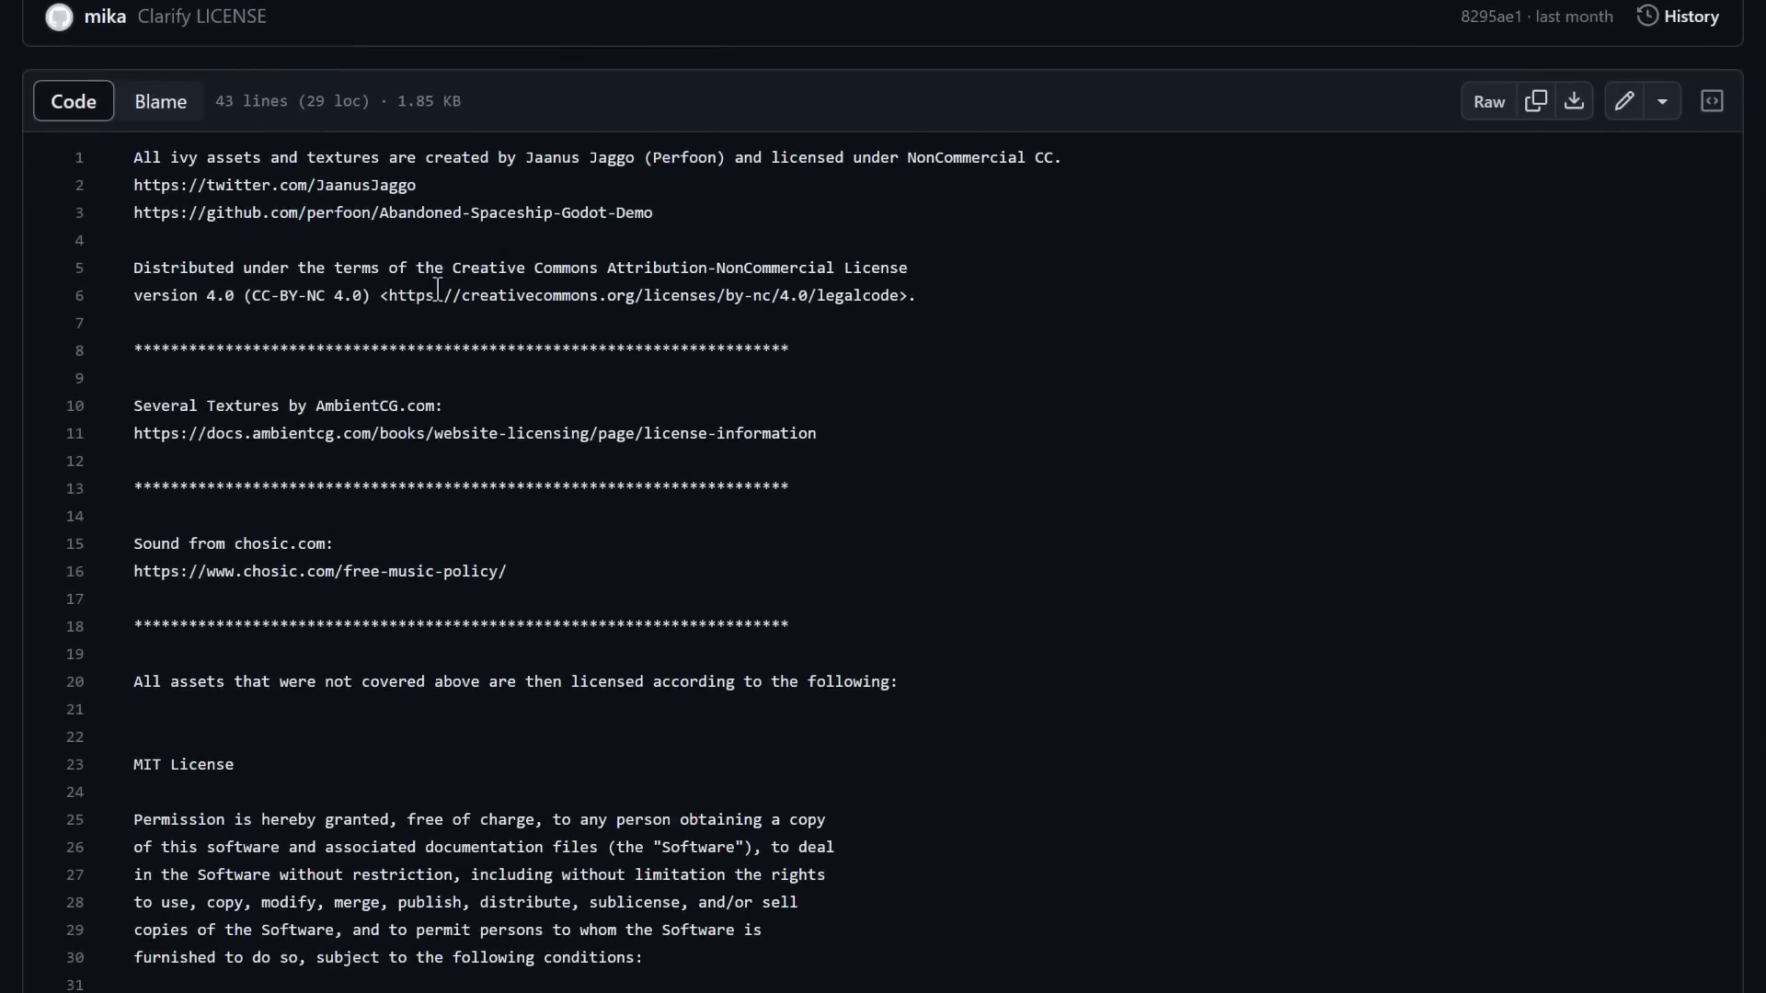
{"action": "scroll", "coordinate": [506, 383], "scroll_direction": "down", "scroll_amount": 4}
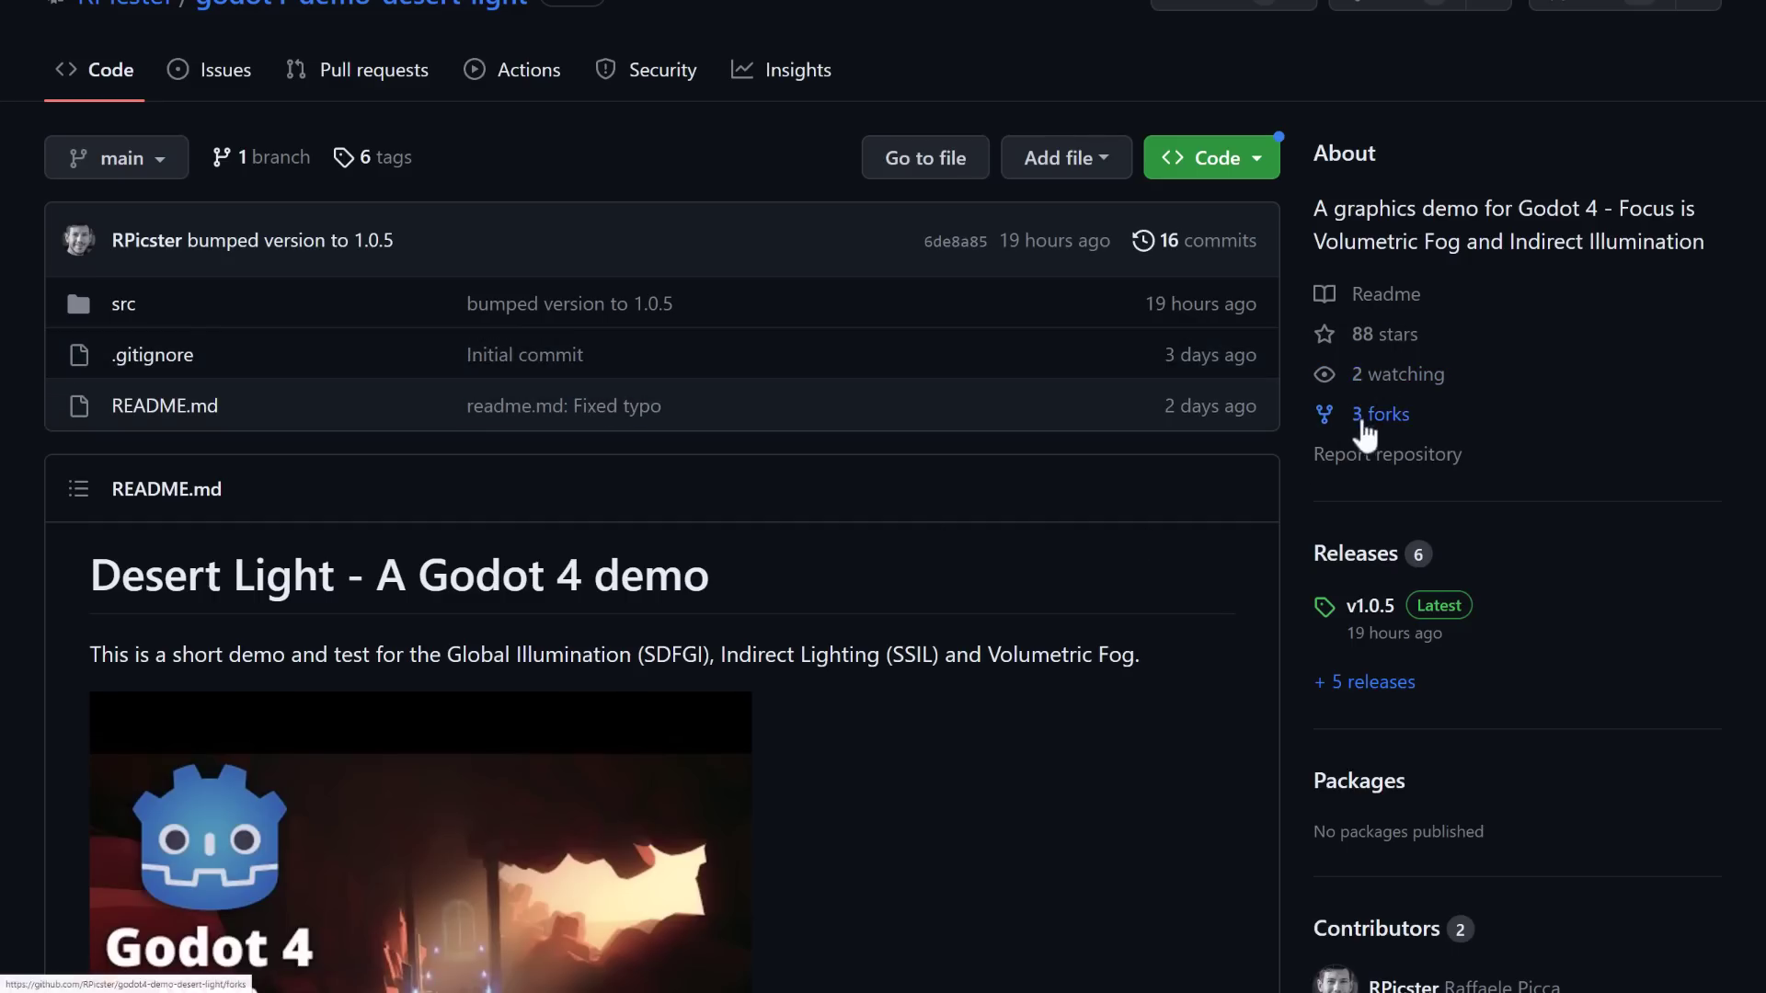
- Scroll the desert-light repository page and jump to its README via the About panel
{"action": "scroll", "coordinate": [993, 552], "scroll_direction": "down", "scroll_amount": 20}
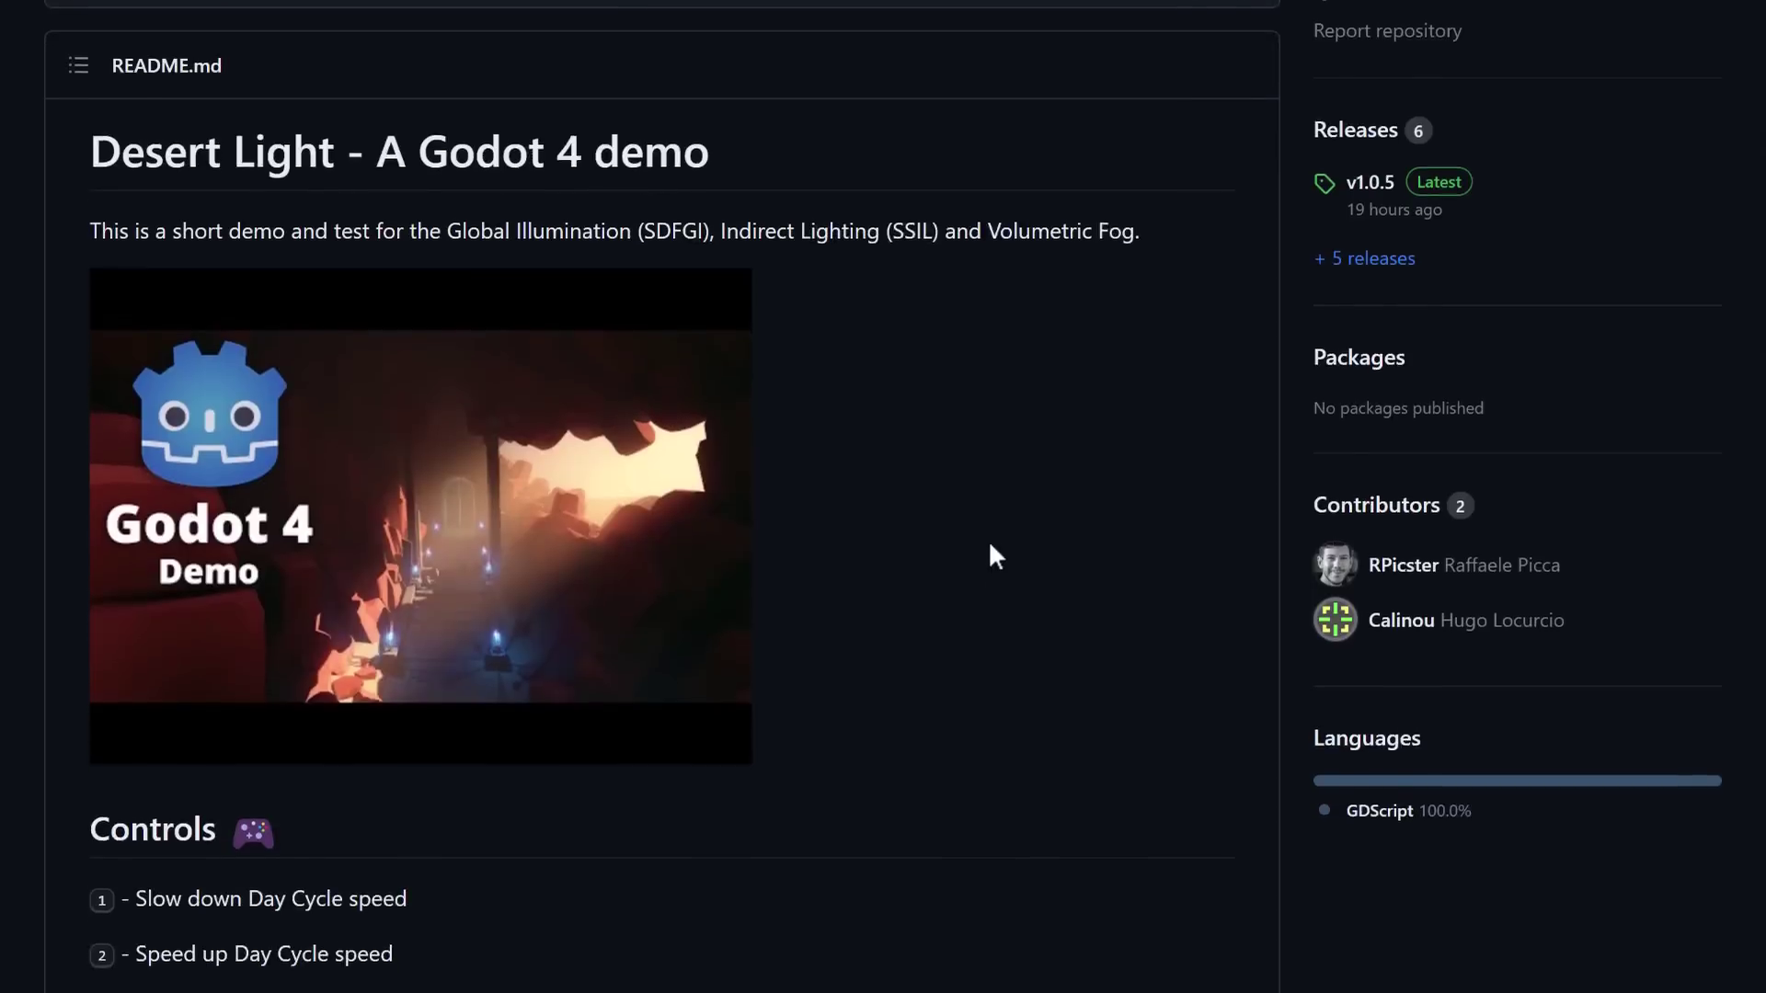
{"action": "scroll", "coordinate": [986, 543], "scroll_direction": "down", "scroll_amount": 1}
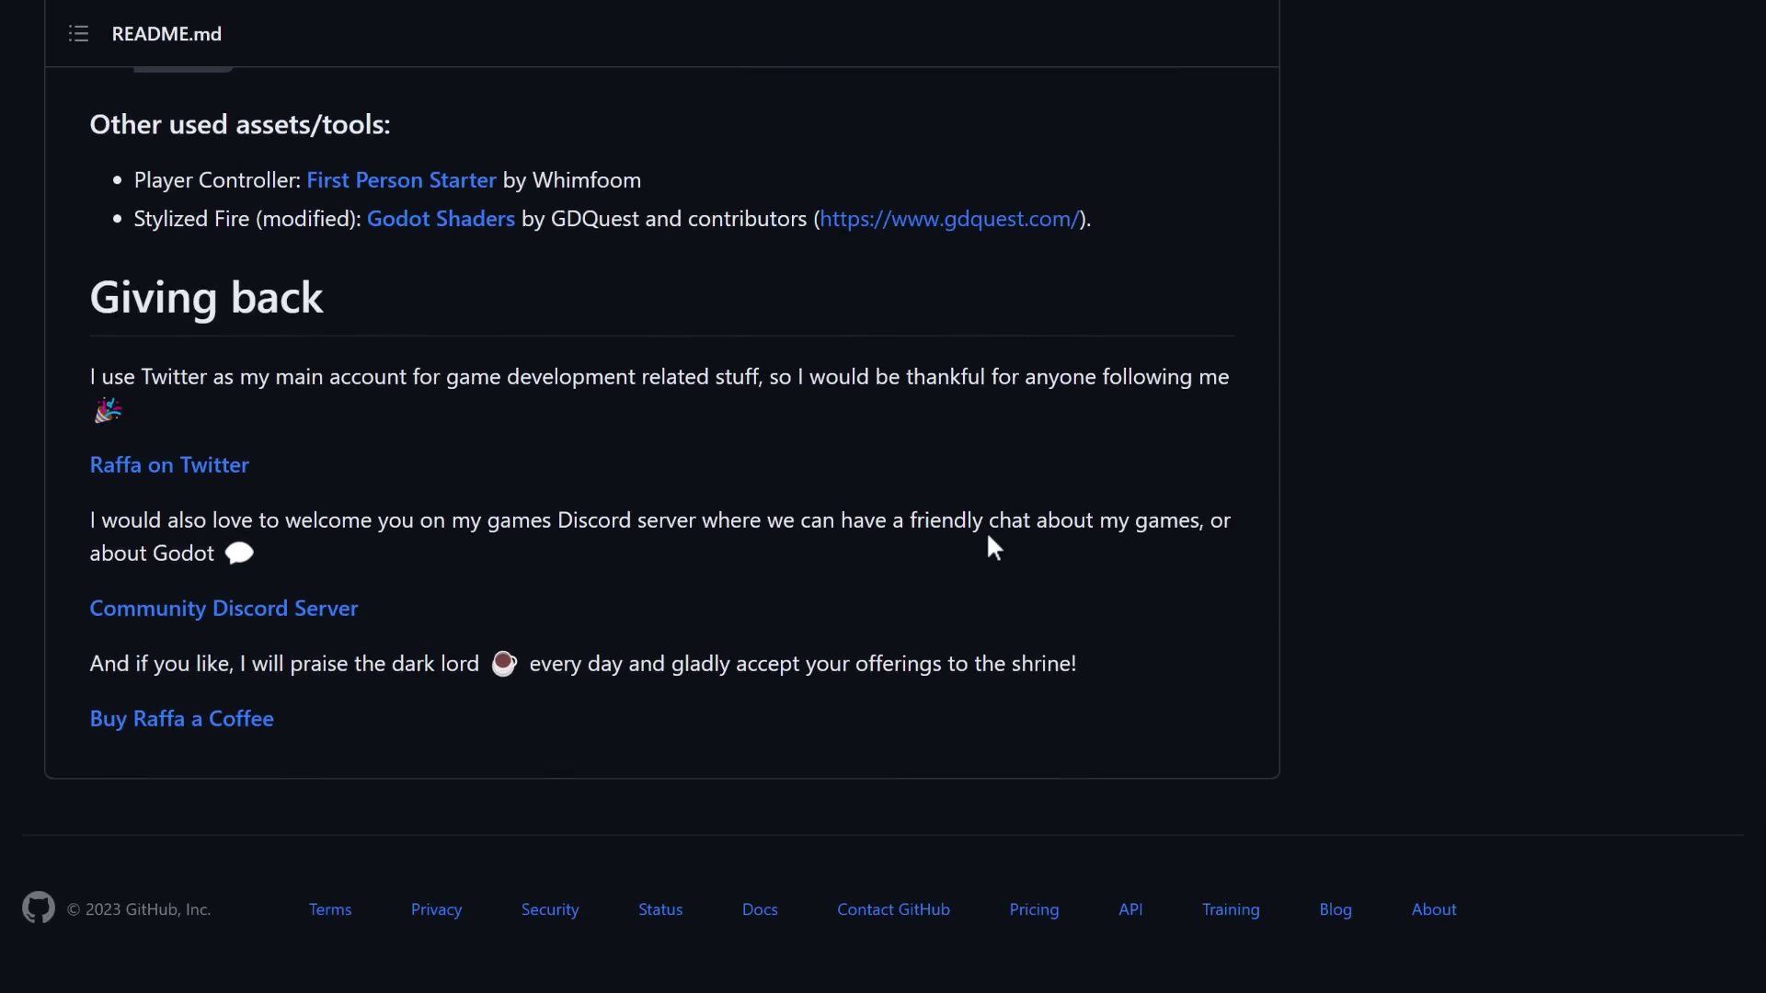
{"action": "scroll", "coordinate": [1003, 552], "scroll_direction": "up", "scroll_amount": 7}
{"action": "scroll", "coordinate": [1008, 528], "scroll_direction": "up", "scroll_amount": 20}
{"action": "scroll", "coordinate": [1196, 433], "scroll_direction": "down", "scroll_amount": 1}
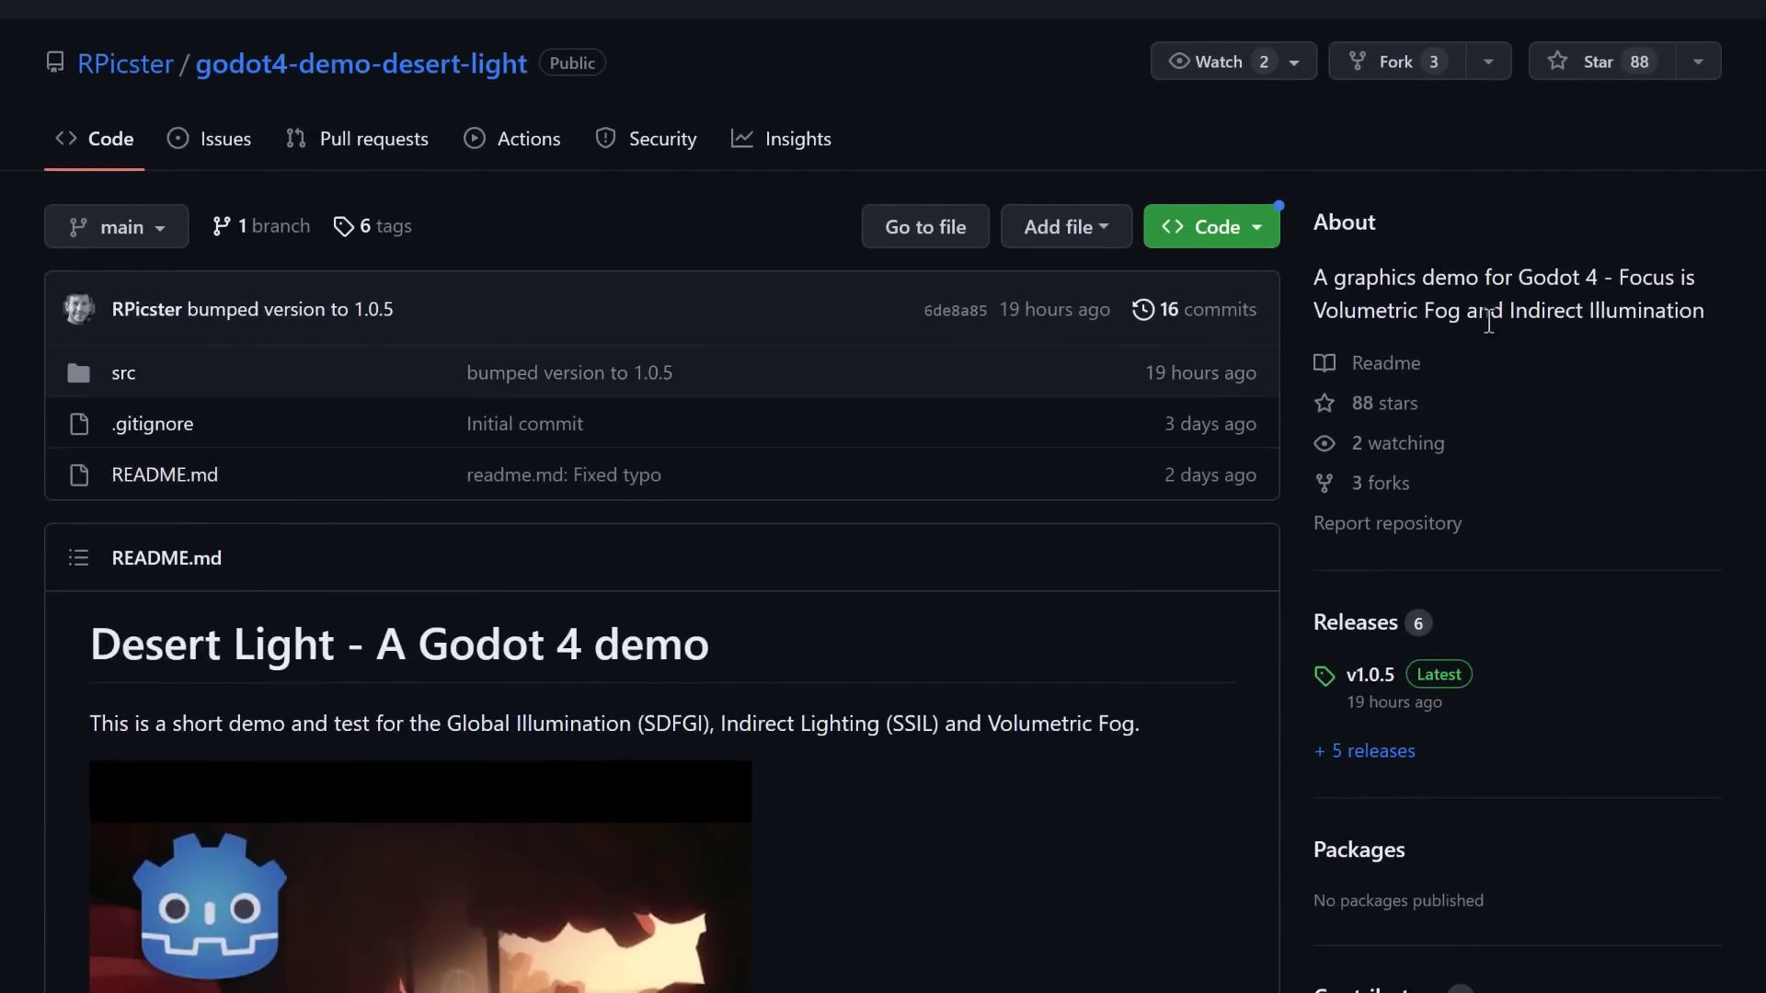
{"action": "left_click", "coordinate": [1394, 368]}
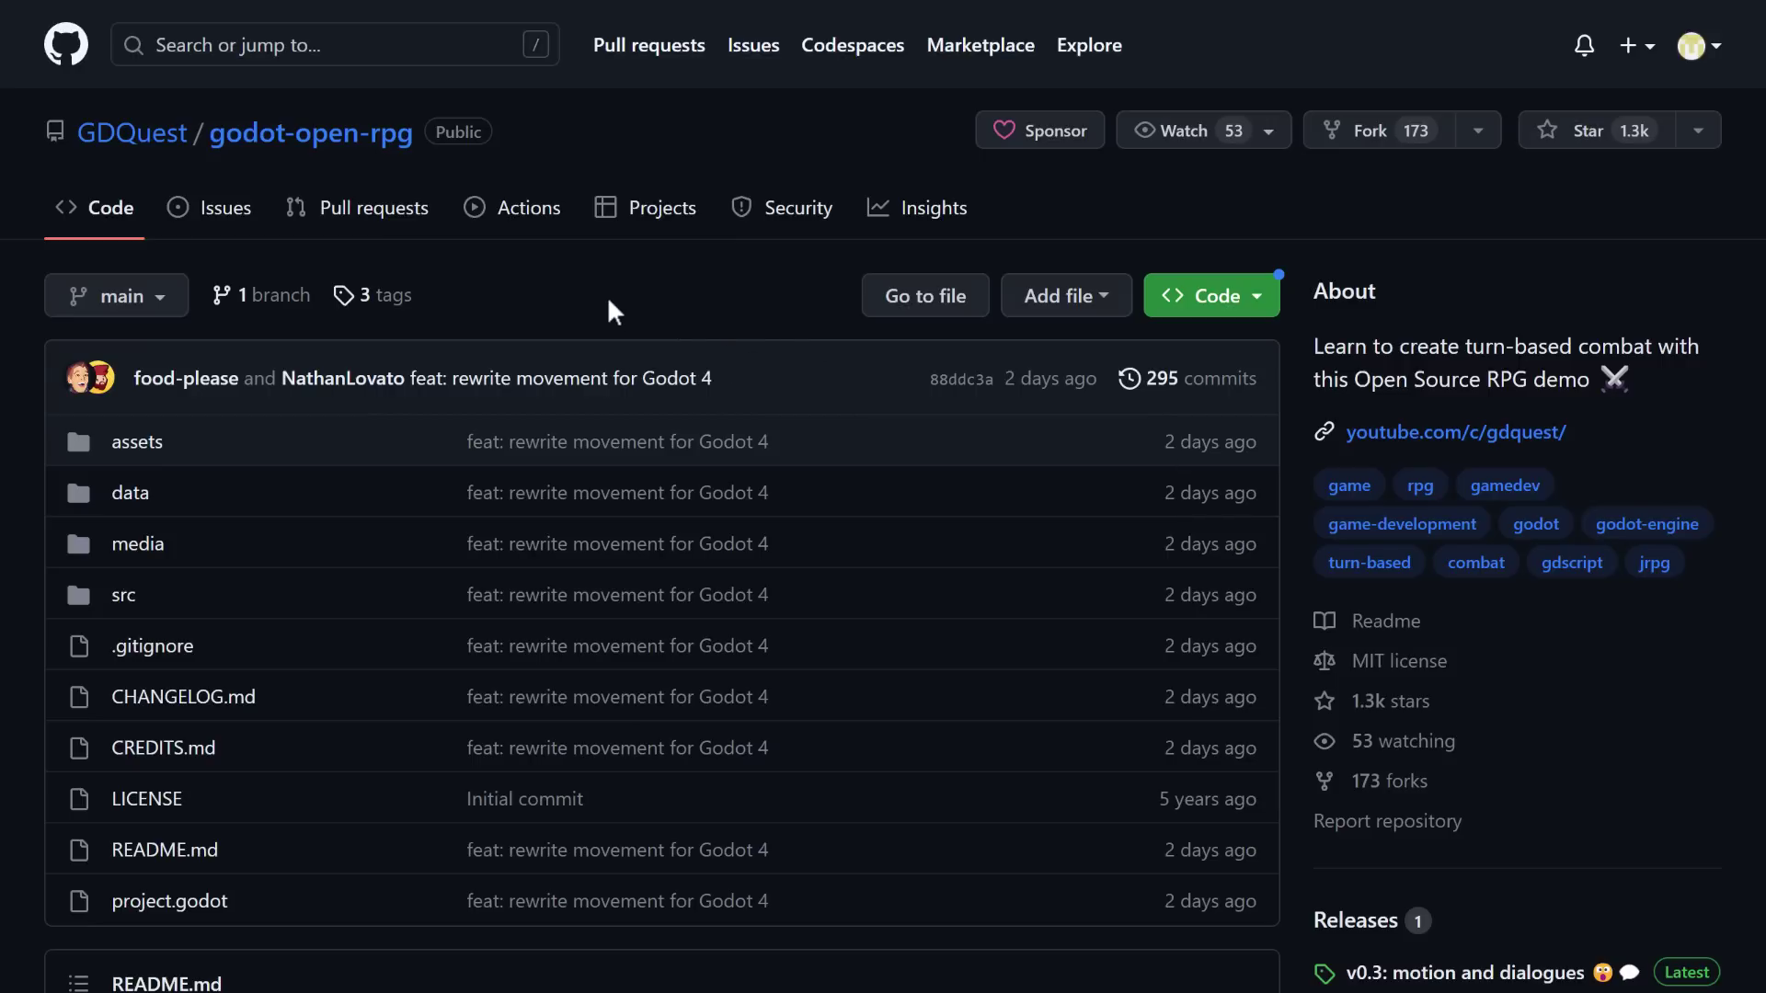
- Back in Godot's Desert Light project, inspect the WorldEnvironment node's environment settings
{"action": "key", "text": "alt+Tab"}
{"action": "key", "text": "alt+Tab"}
{"action": "key", "text": "alt+Tab"}
{"action": "key", "text": "alt+Tab"}
{"action": "key", "text": "alt+Tab"}
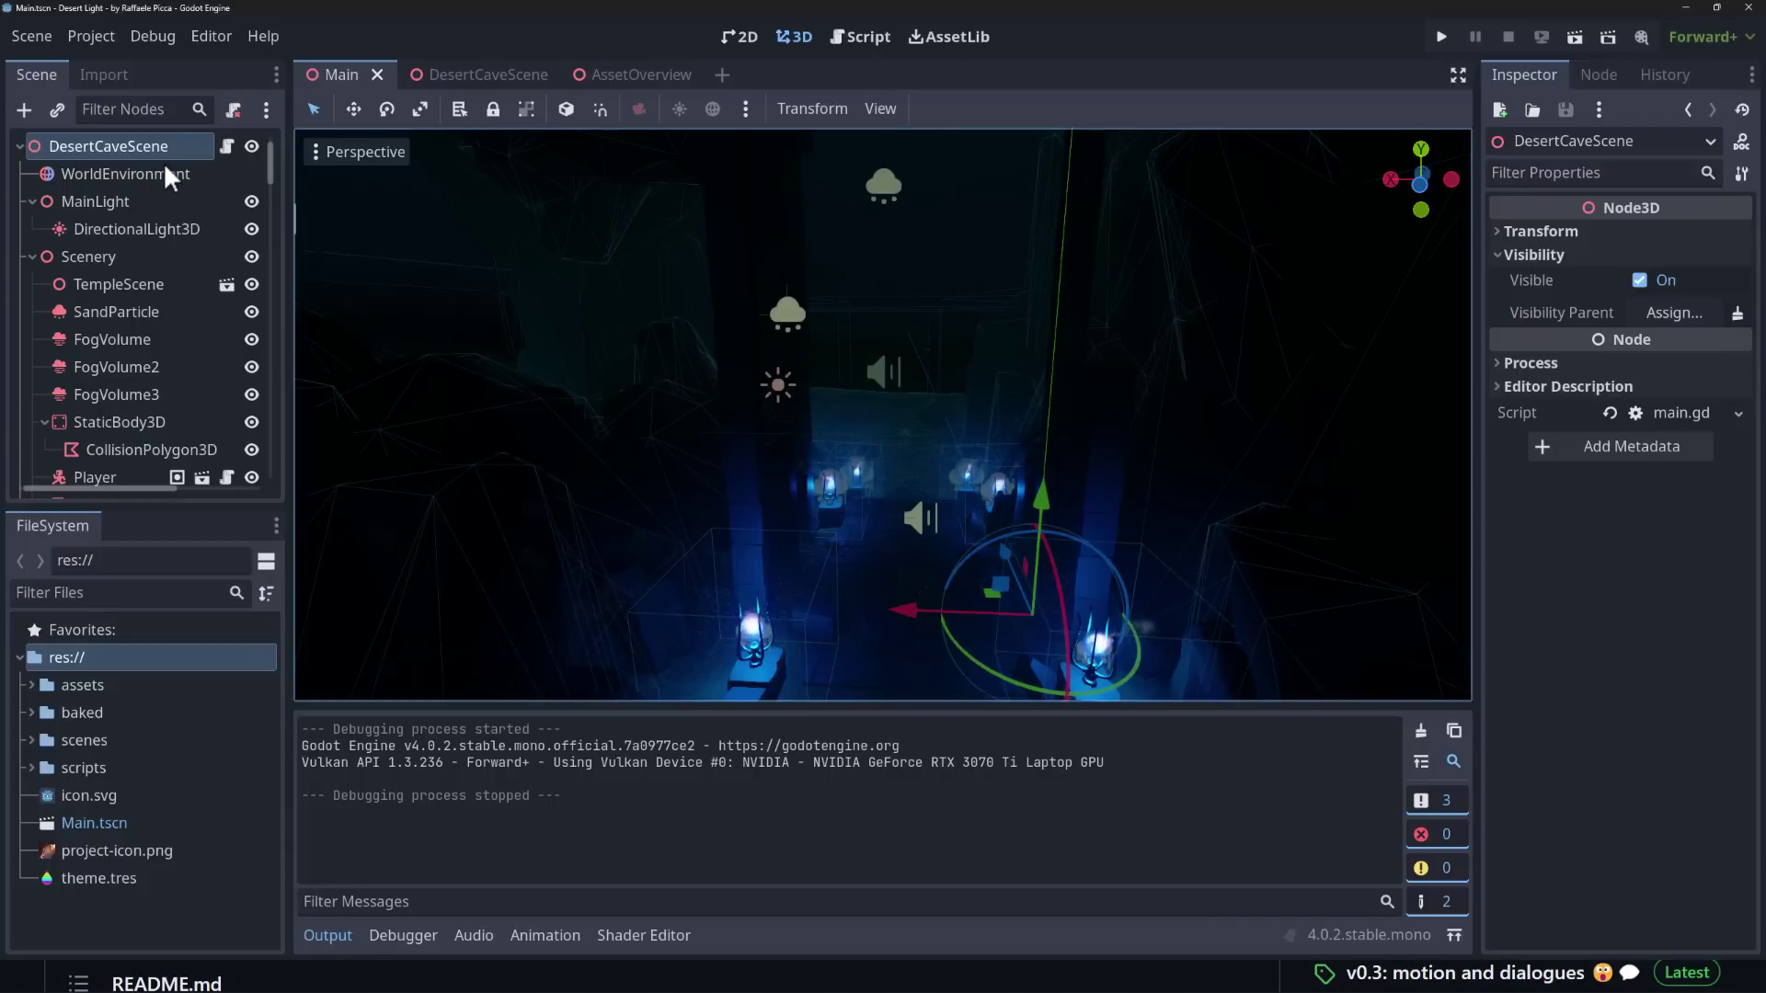
{"action": "left_click", "coordinate": [159, 166]}
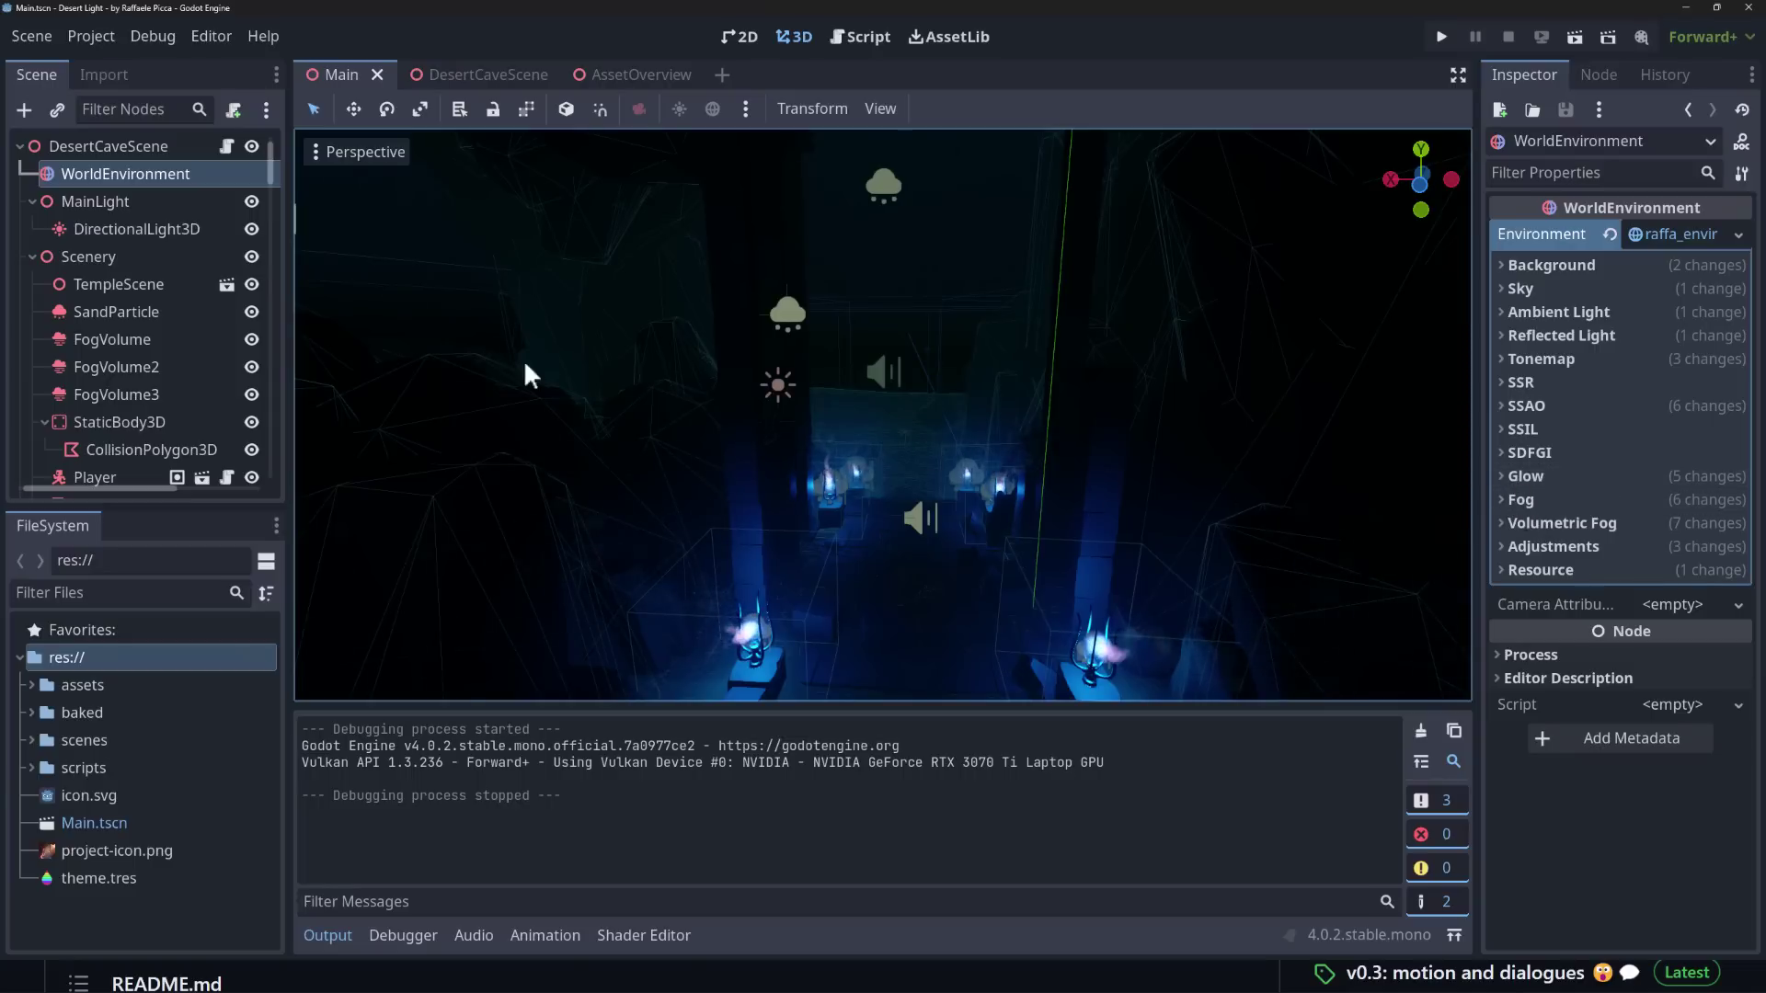
{"action": "scroll", "coordinate": [77, 320], "scroll_direction": "down", "scroll_amount": 4}
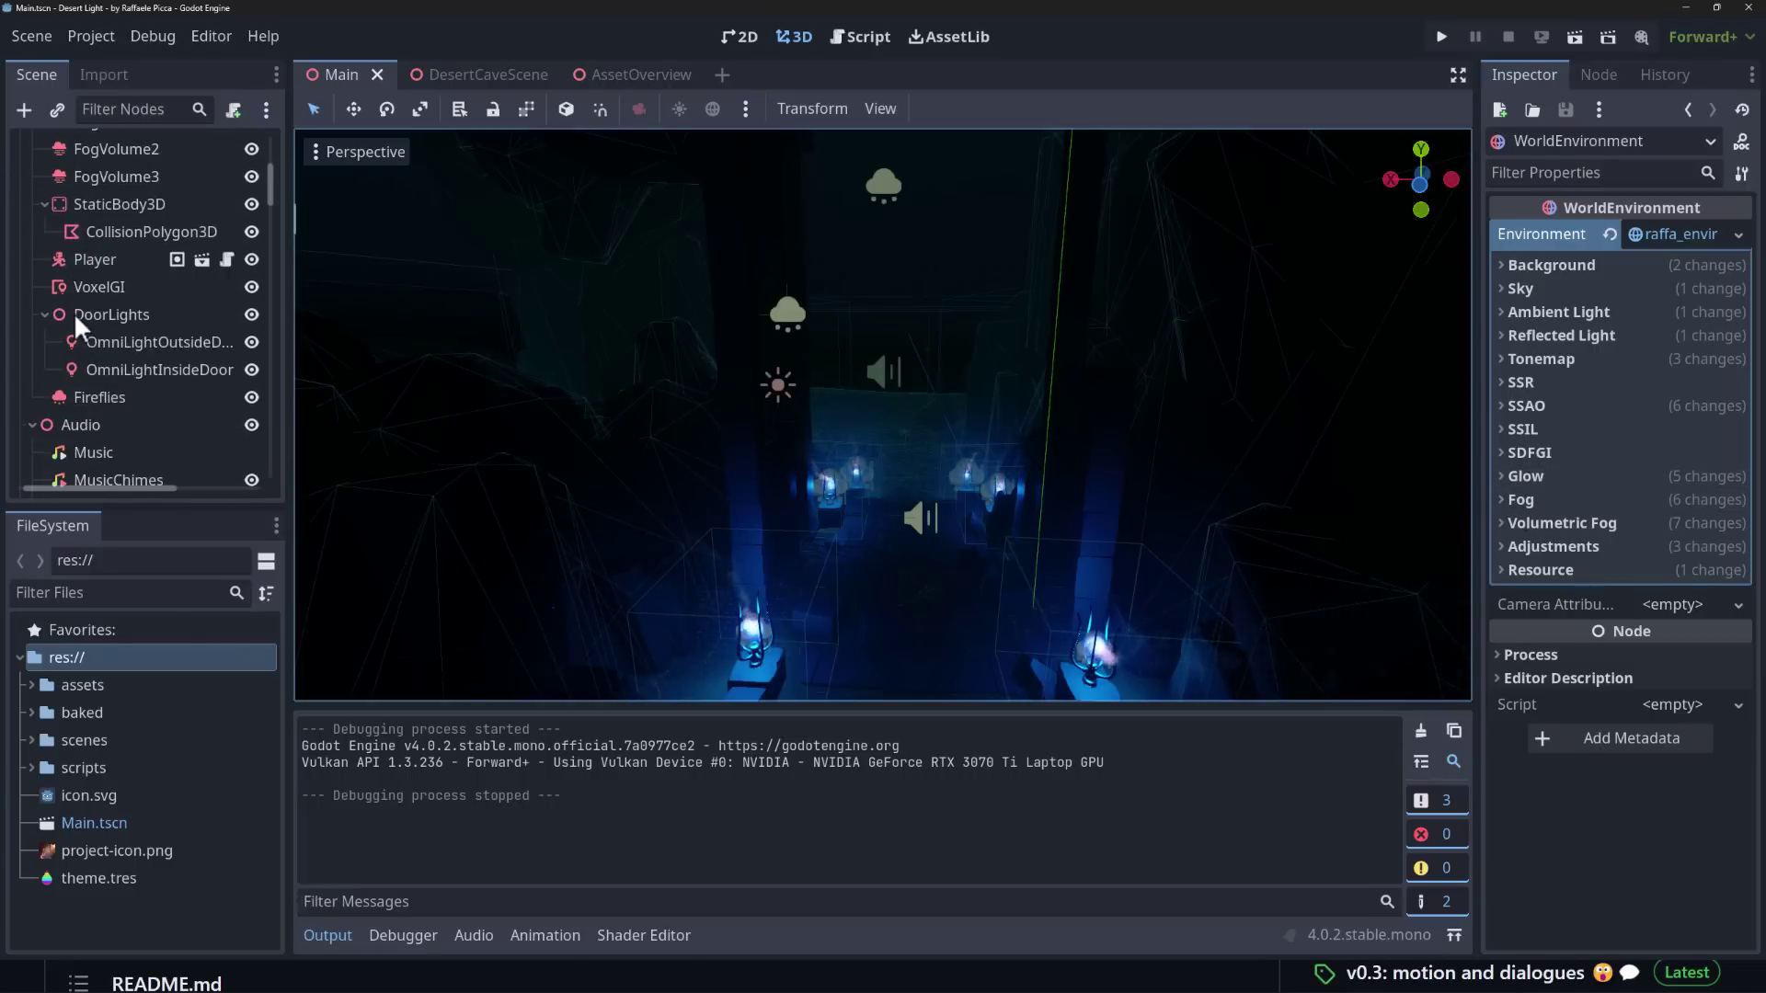
- Inspect the VoxelGI node and its volume in the viewport, then reselect WorldEnvironment
{"action": "left_click", "coordinate": [100, 283]}
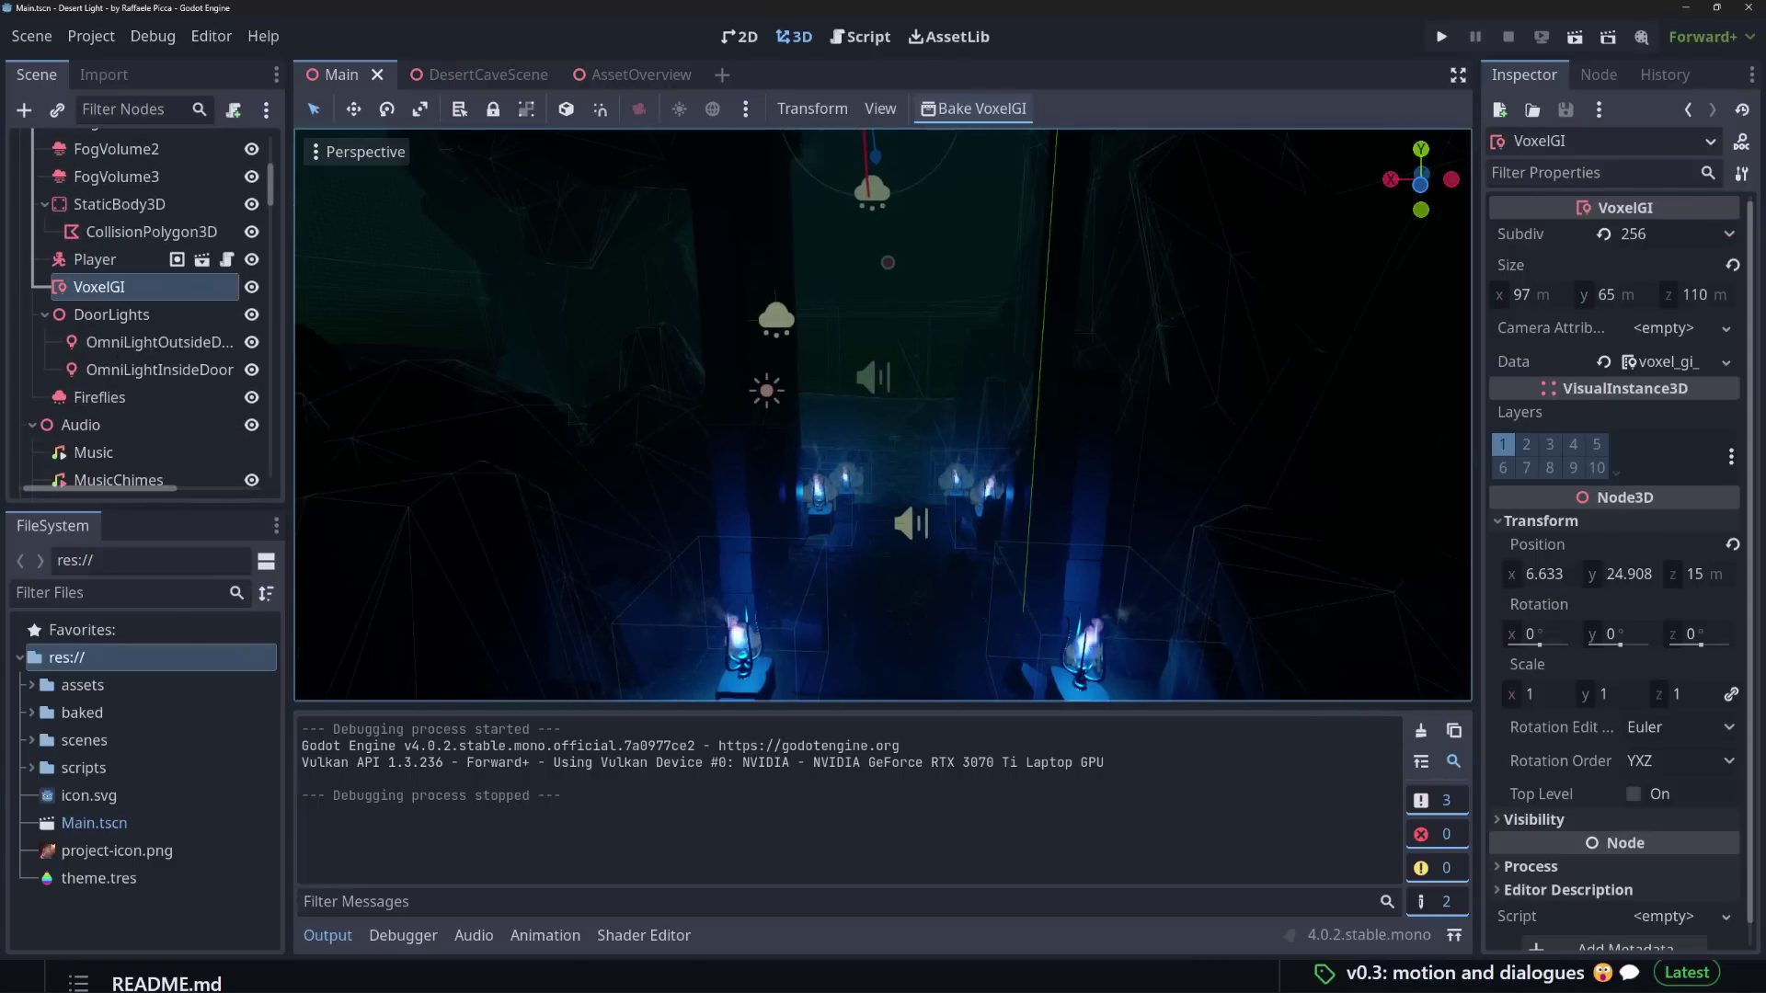
{"action": "middle_click_drag", "start_coordinate": [883, 414], "coordinate": [848, 436]}
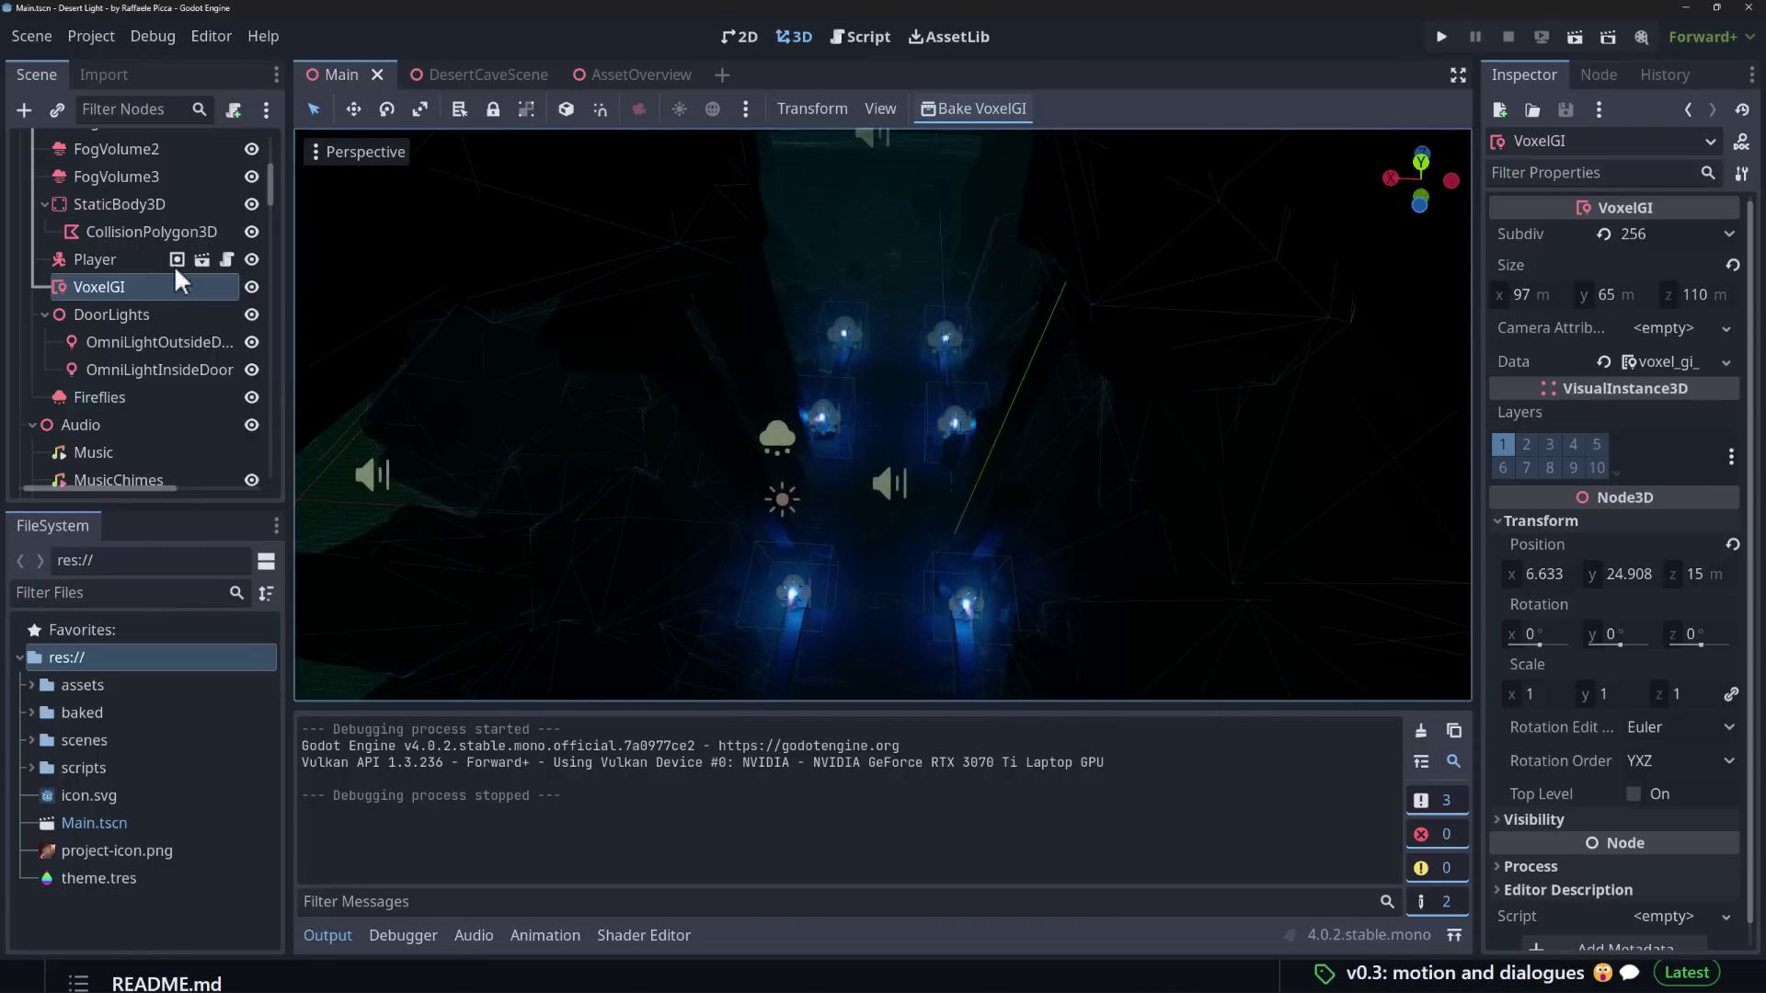
{"action": "scroll", "coordinate": [174, 264], "scroll_direction": "up", "scroll_amount": 4}
{"action": "left_click", "coordinate": [108, 176]}
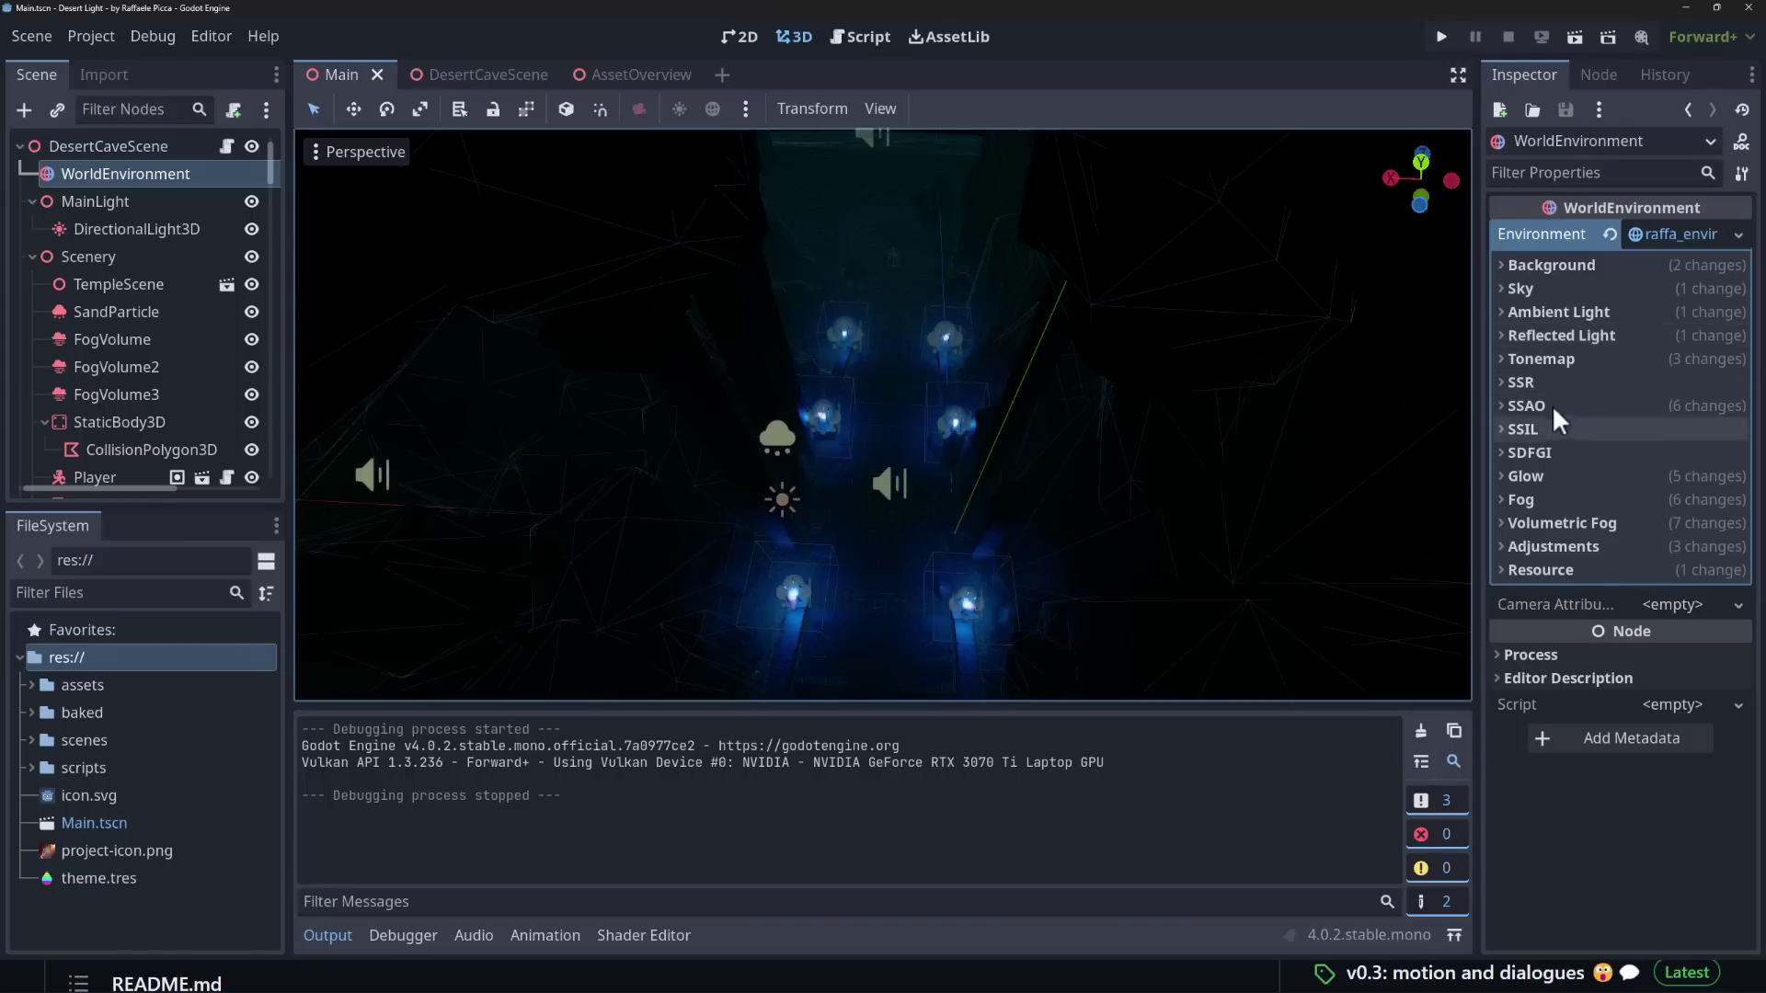
- Enable SDFGI on the WorldEnvironment and turn the view toward the lit cave pillars
{"action": "left_click", "coordinate": [1501, 450]}
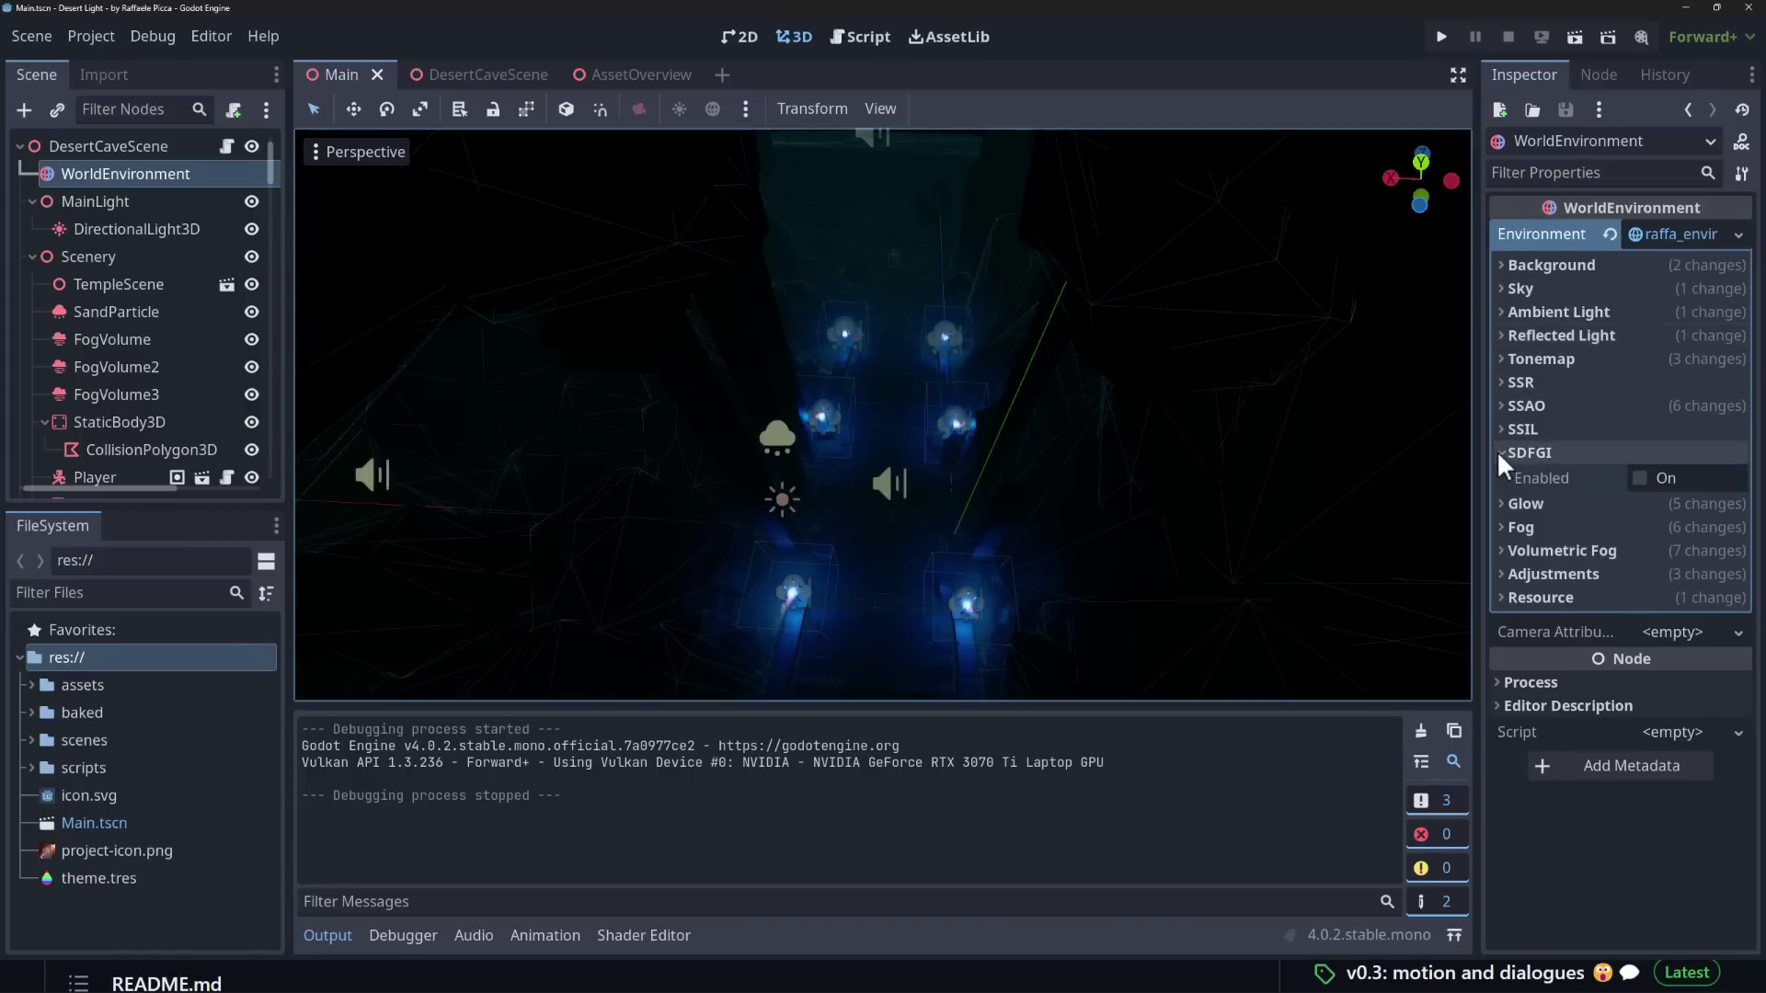
{"action": "left_click", "coordinate": [1639, 478]}
{"action": "right_click_drag", "start_coordinate": [883, 414], "coordinate": [1032, 434]}
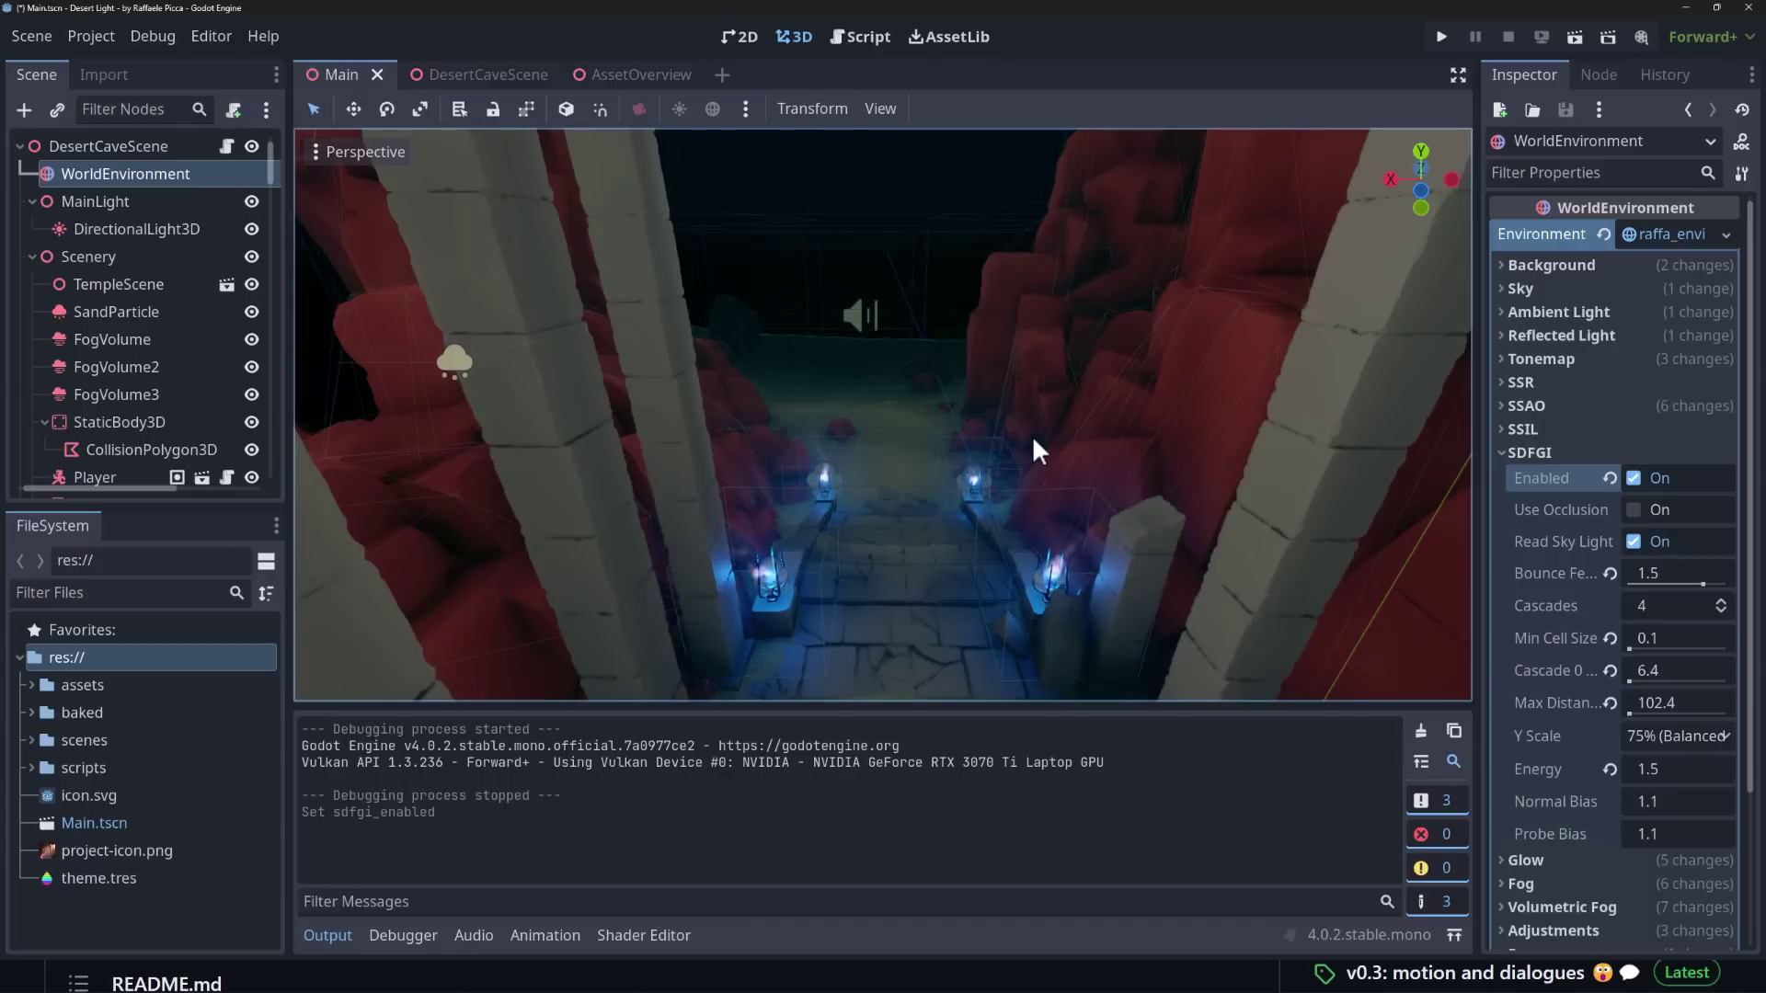
- In the browser, cycle from the Overgrown Subway repository to the top of the Desert Light README
{"action": "key", "text": "alt+Tab"}
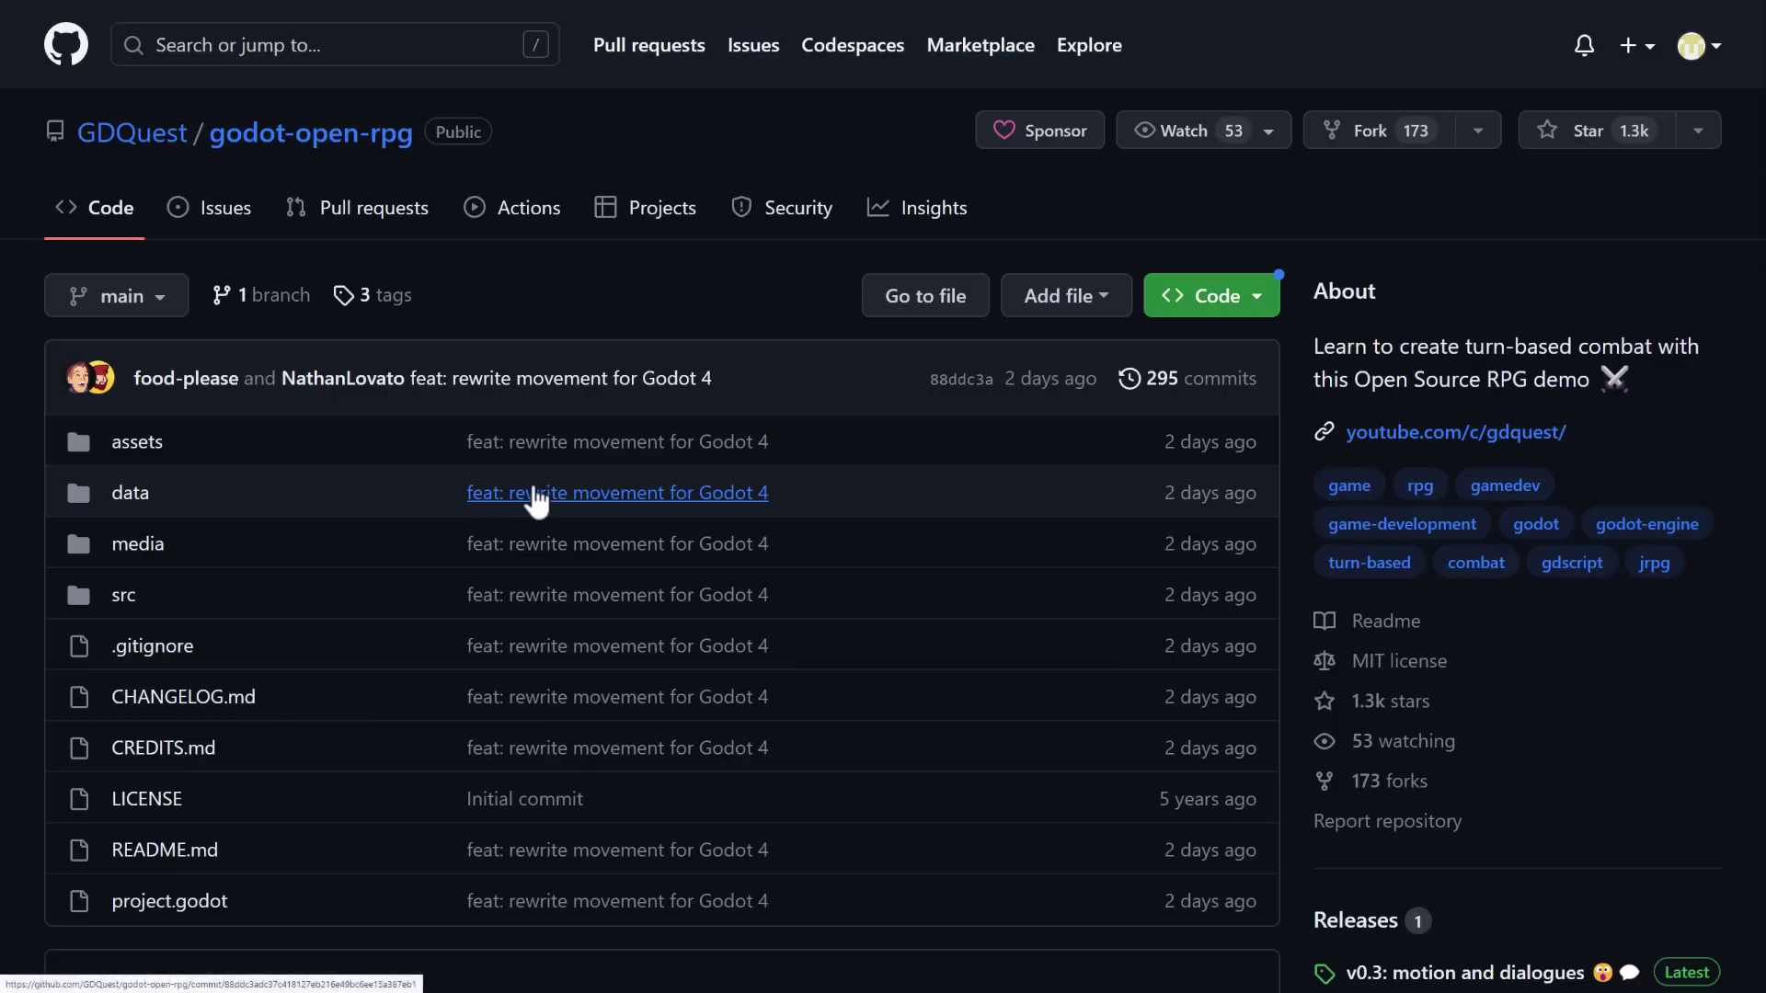
{"action": "key", "text": "ctrl+Tab"}
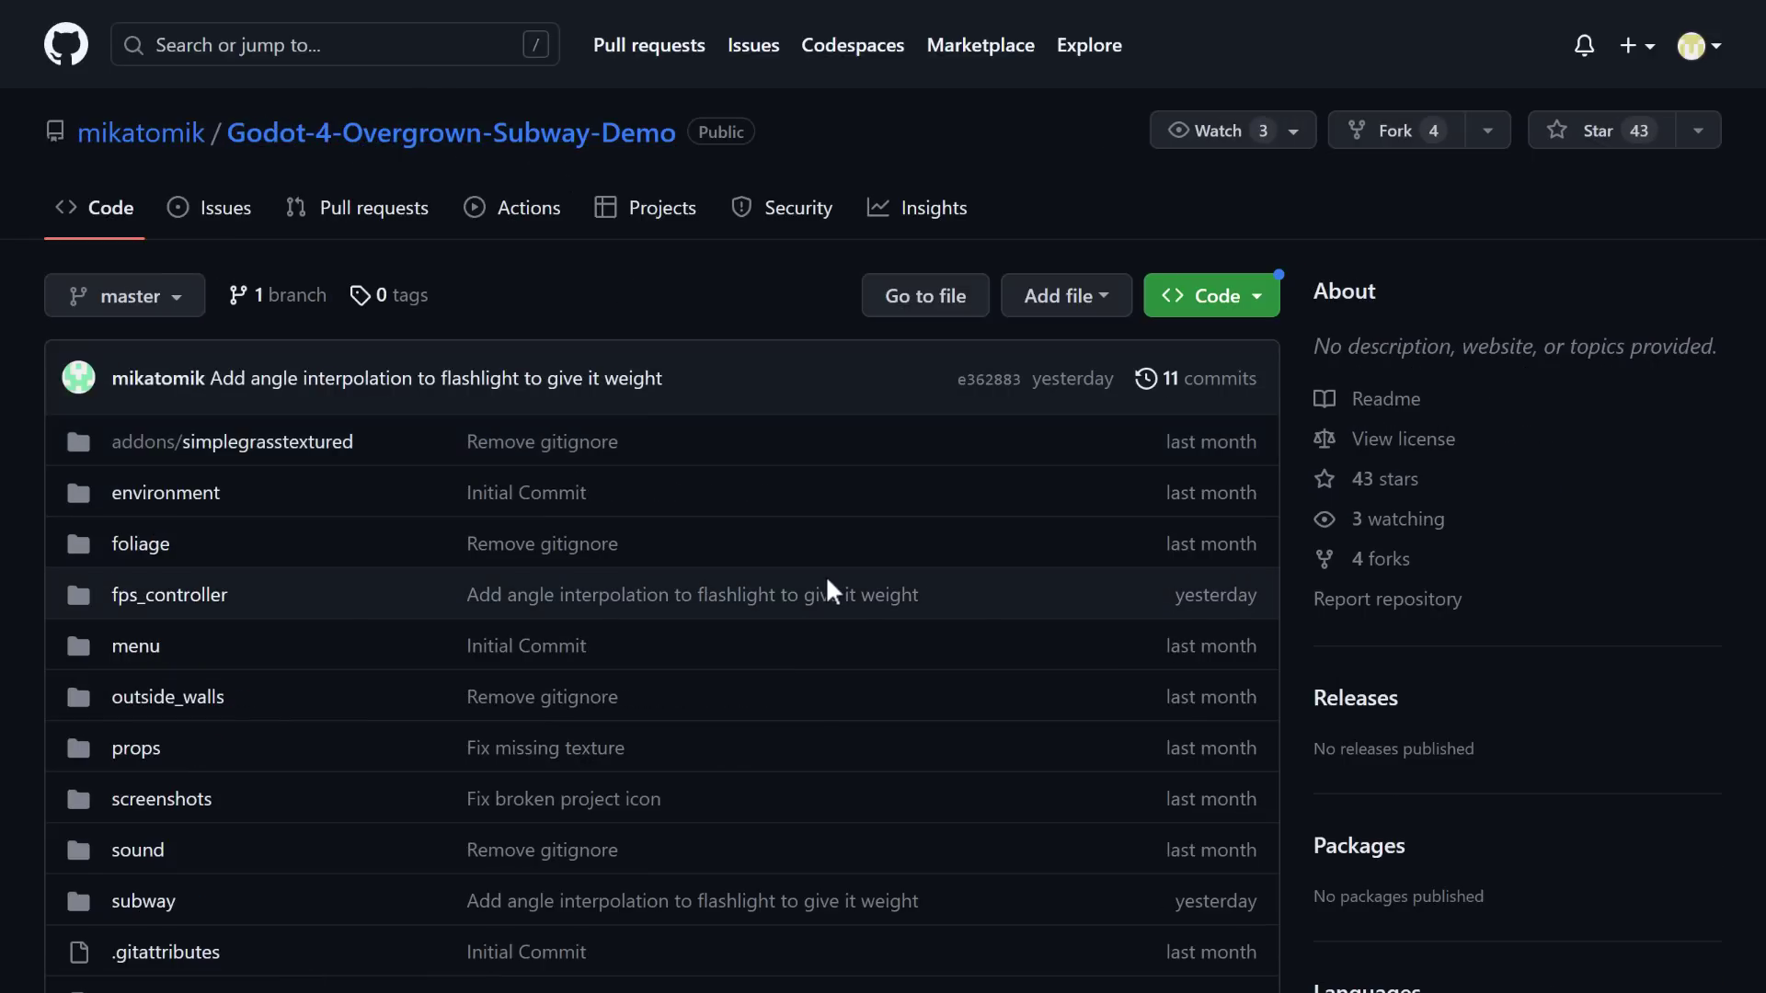
{"action": "key", "text": "ctrl+Tab"}
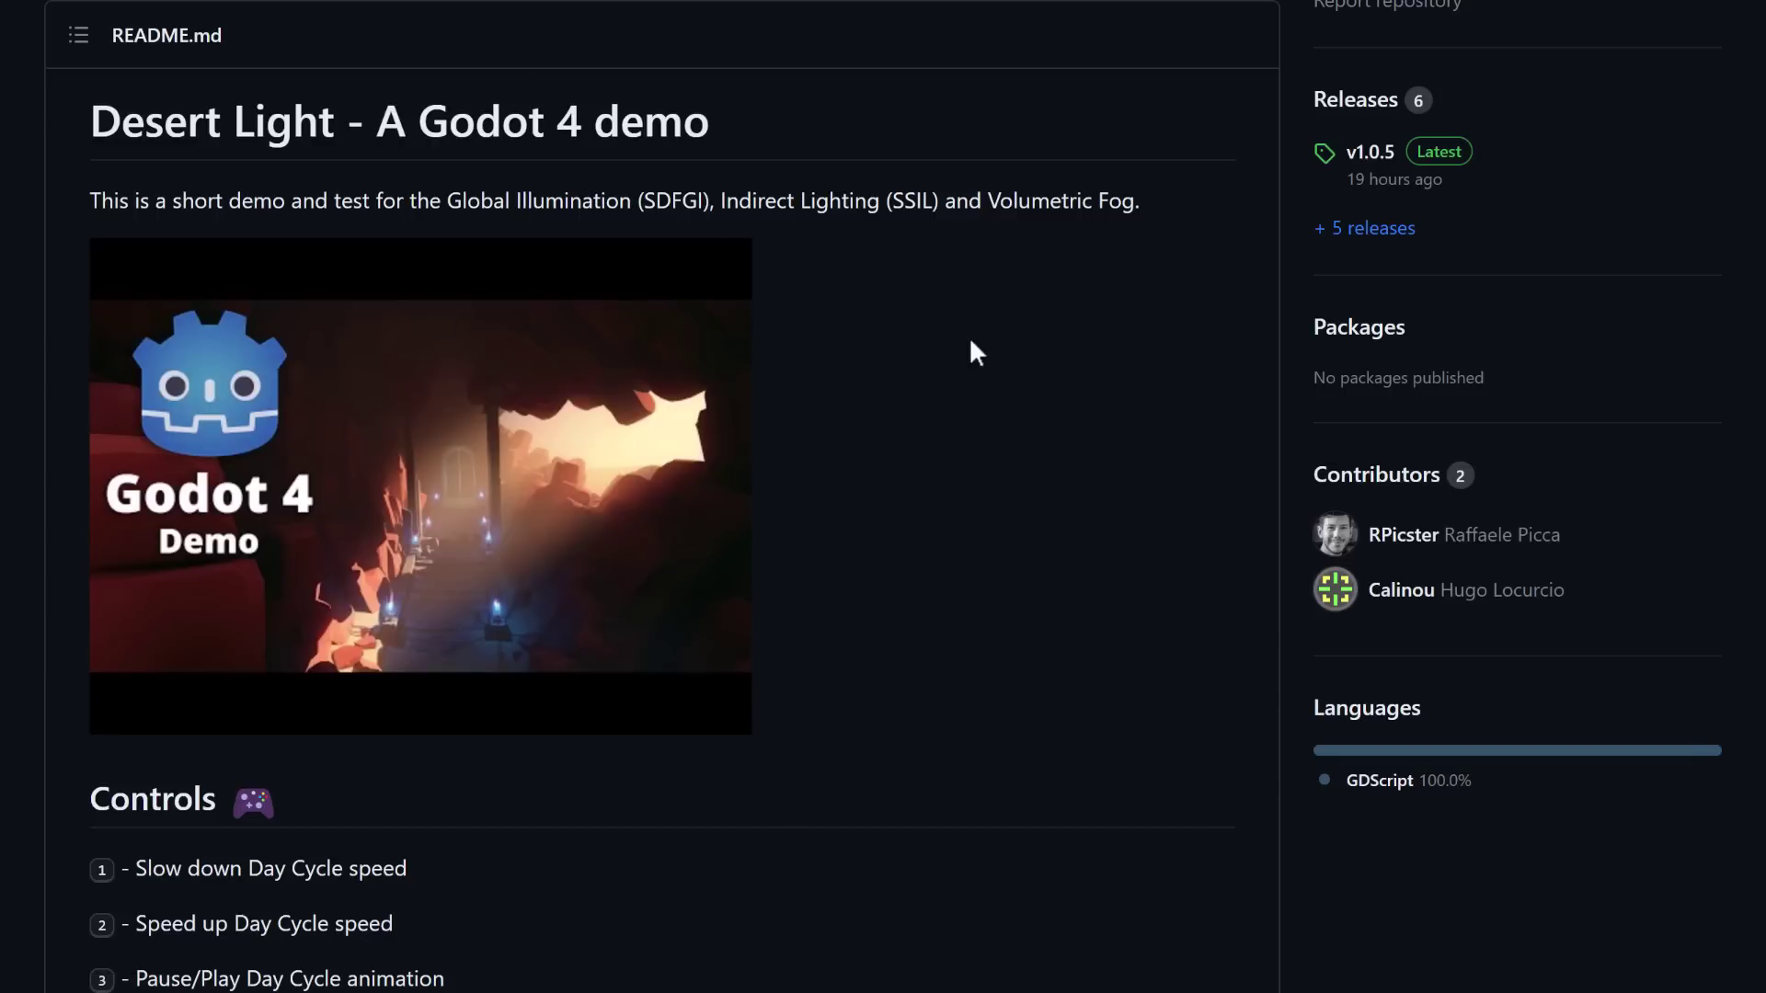
{"action": "scroll", "coordinate": [1178, 501], "scroll_direction": "up", "scroll_amount": 5}
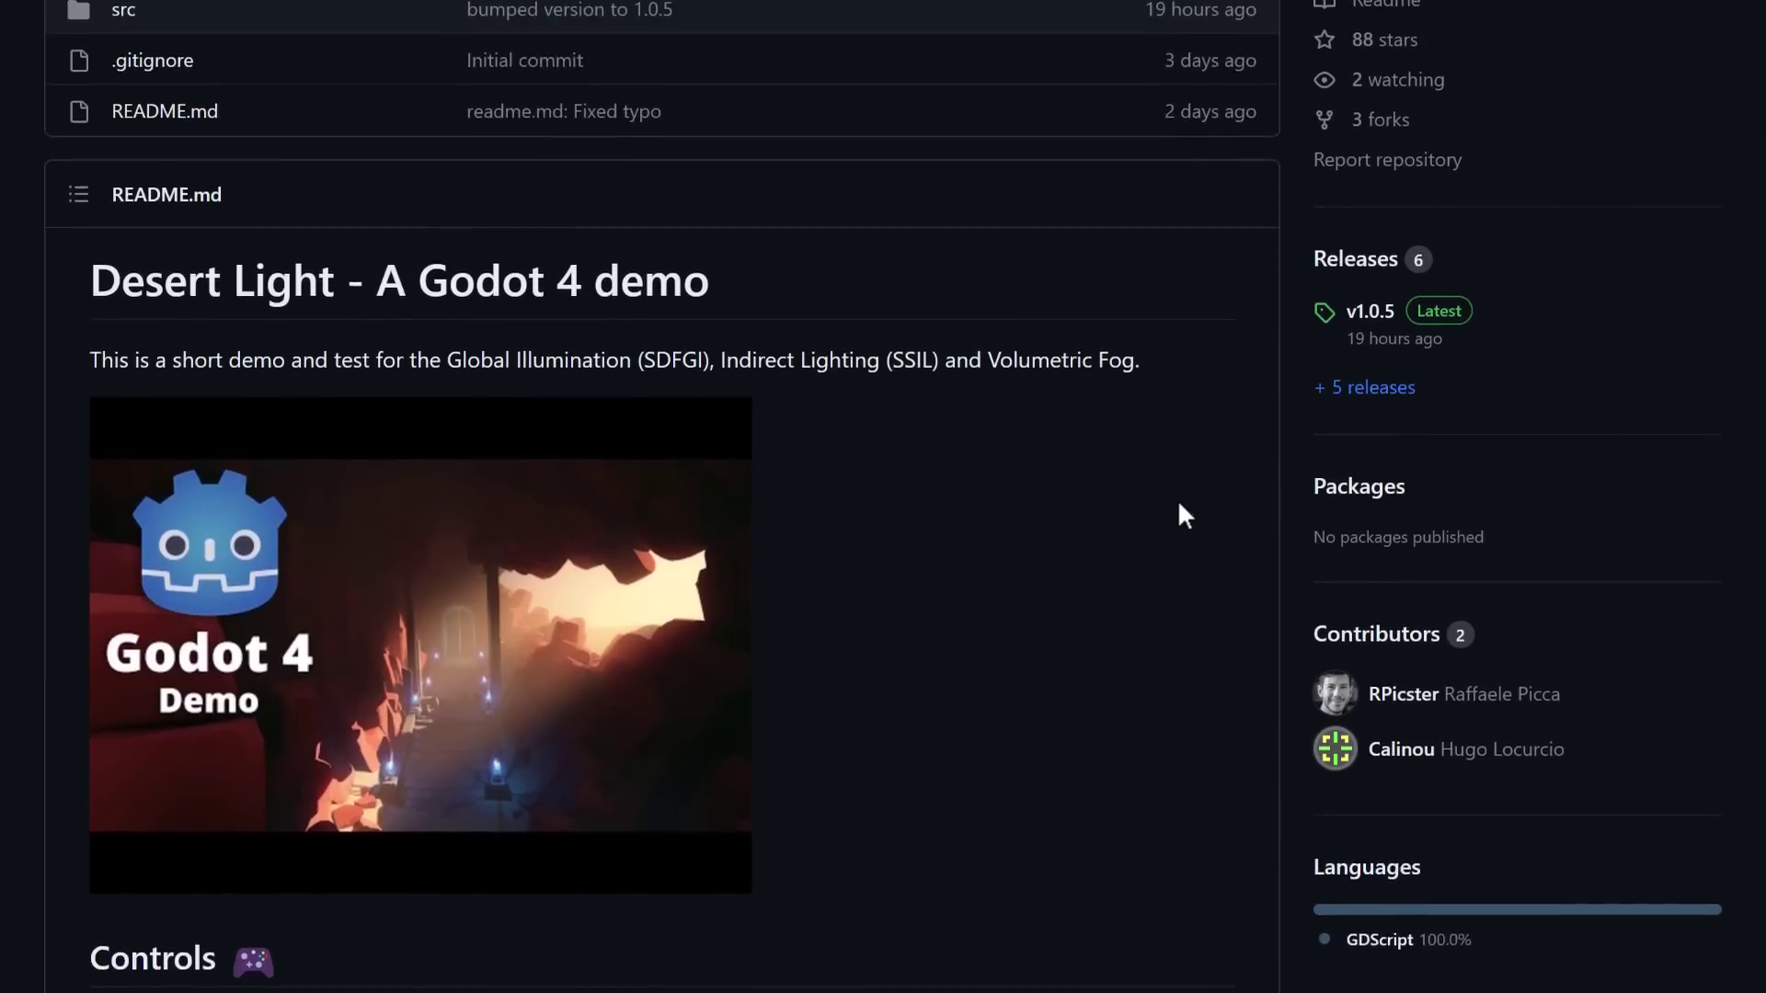